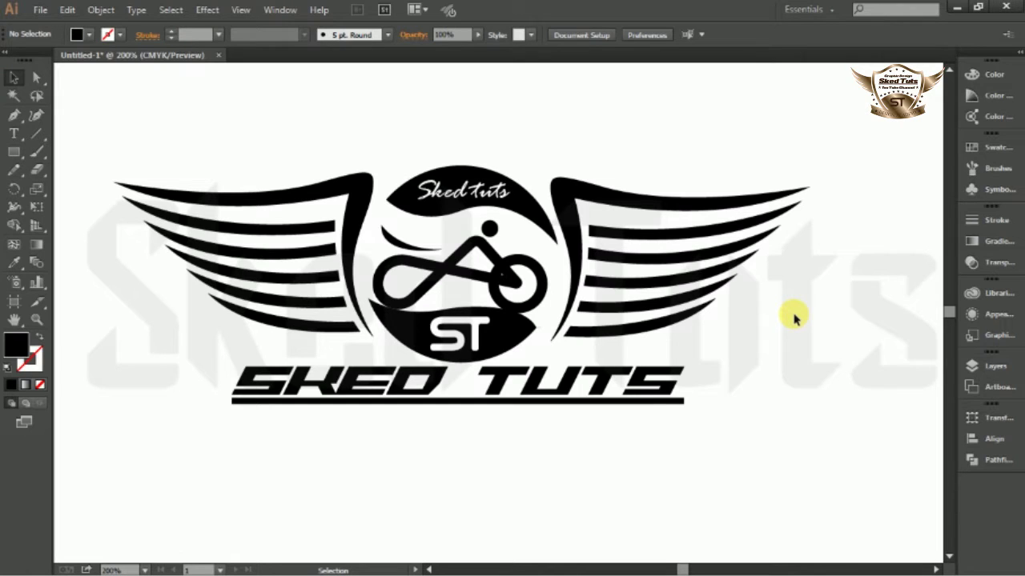
Step: Zoom out to show the whole artboard, with the reference winged logo in the top-left corner
key("ctrl+minus")
key("ctrl+minus")
key("ctrl+minus")
key("ctrl+1")
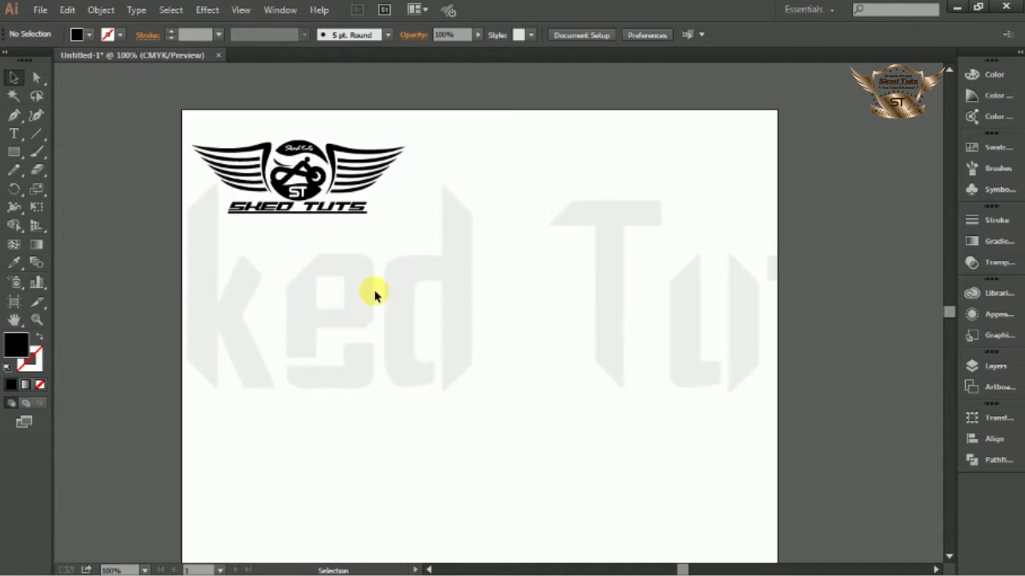
left_click(12, 158)
Step: Draw a 144 pt circle near the artboard centre and make it a black outline with no fill
left_click(77, 187)
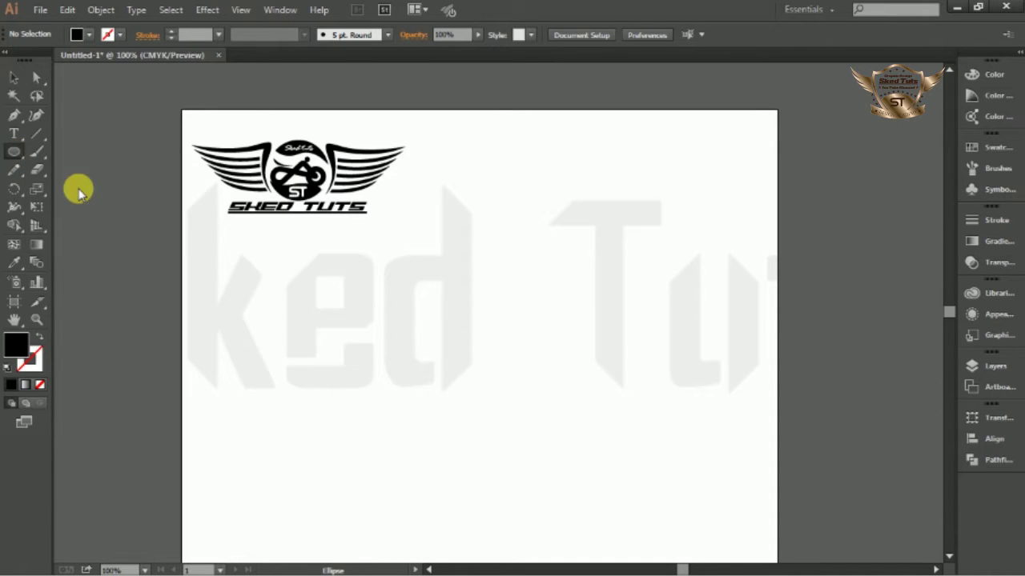
left_click_drag(480, 331, 562, 399)
key("ctrl+equal")
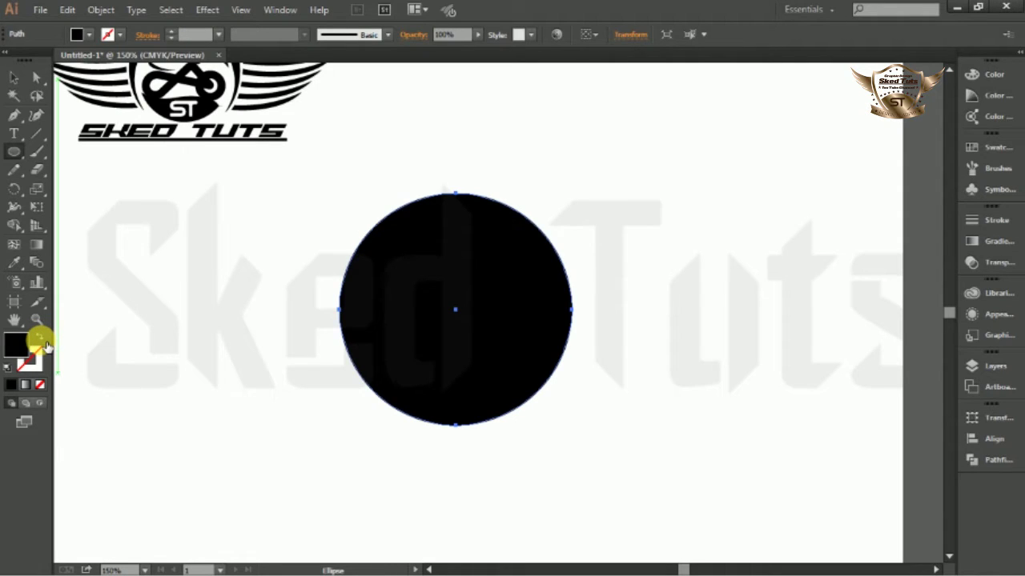
left_click(45, 343)
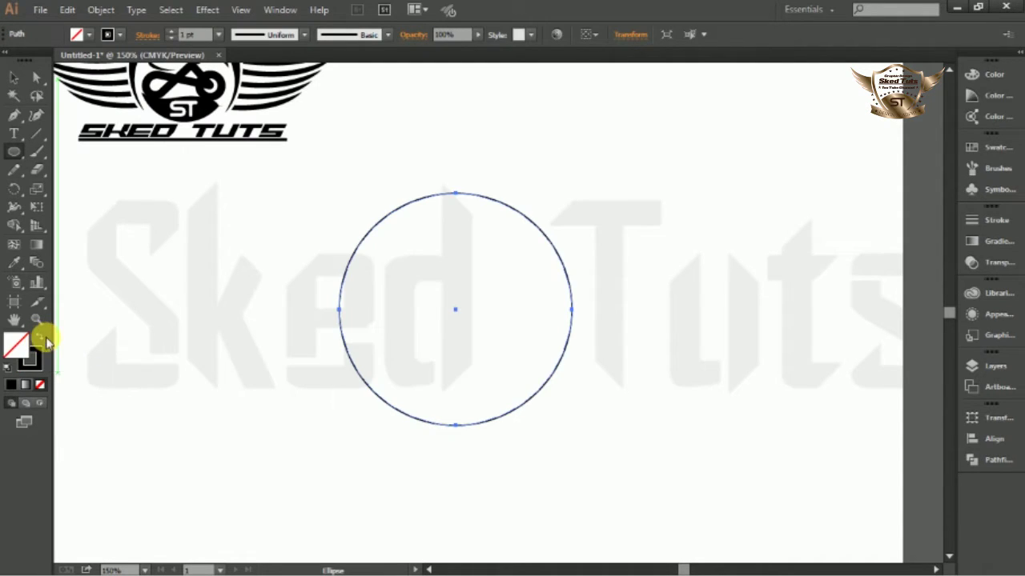
Step: Draw a vertical line through the circle's centre and a horizontal line, shifted down into the lower half
left_click(14, 76)
left_click(435, 144)
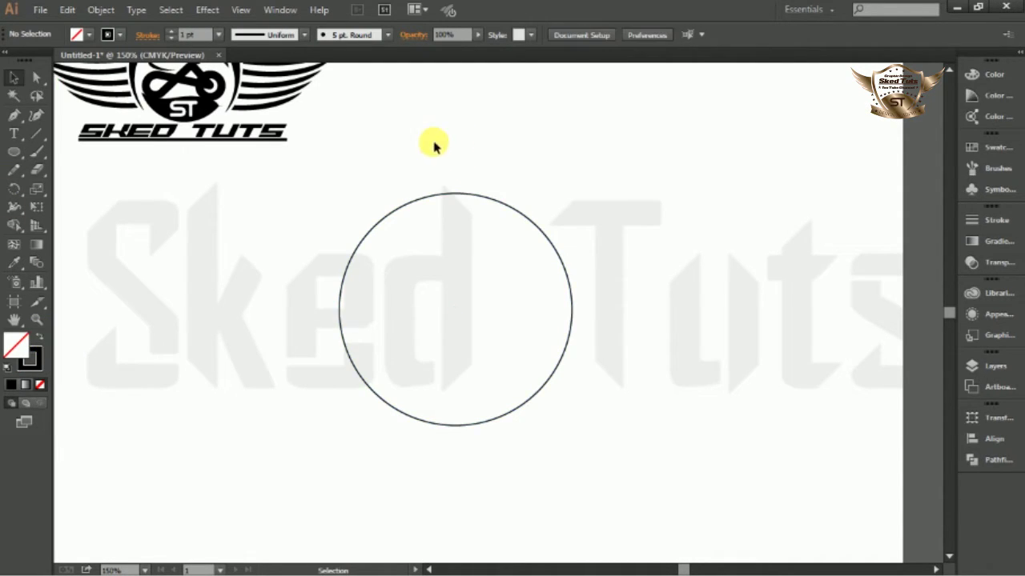
left_click(36, 135)
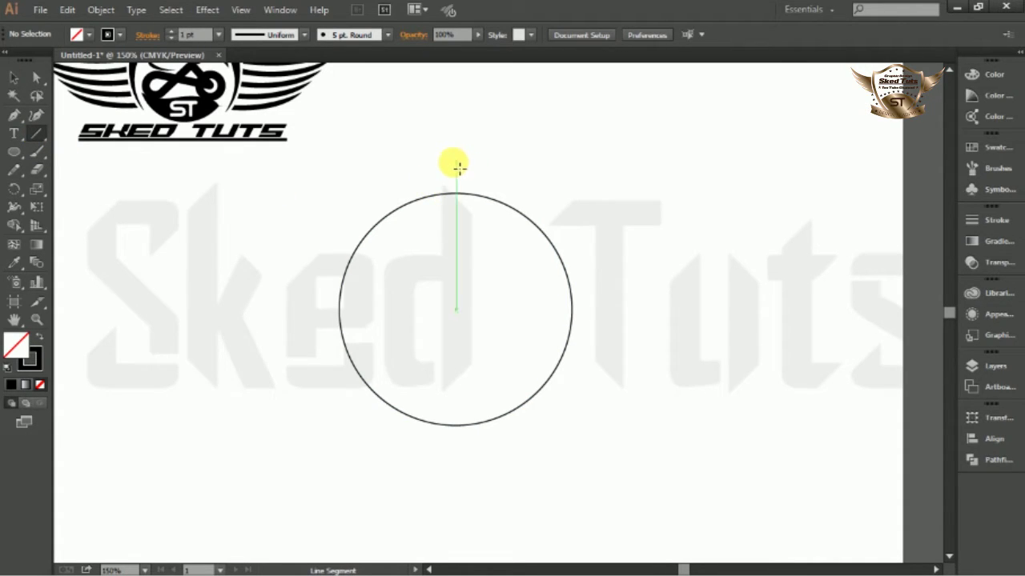
left_click_drag(456, 164, 498, 482)
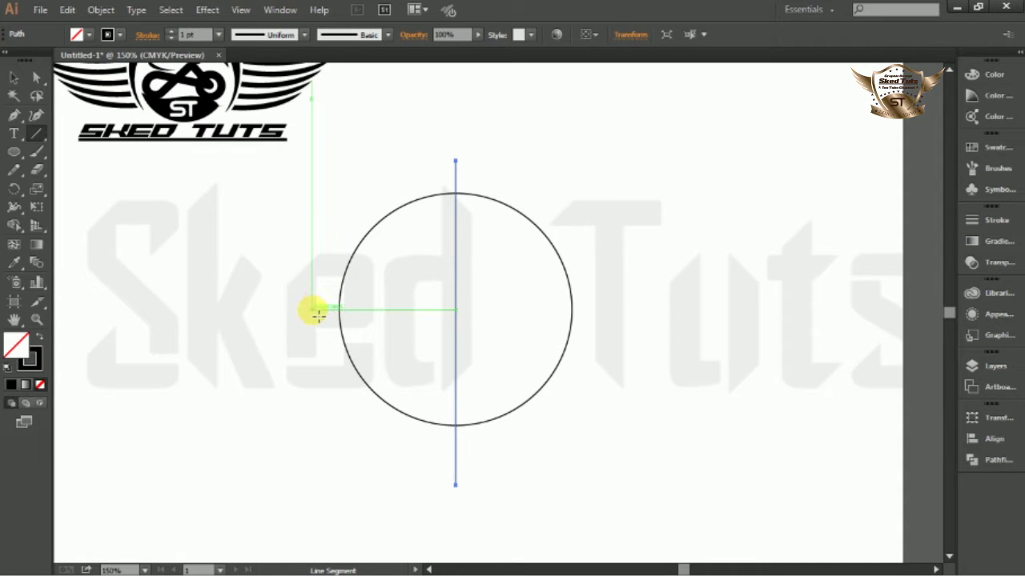
left_click_drag(314, 310, 624, 334)
left_click(12, 77)
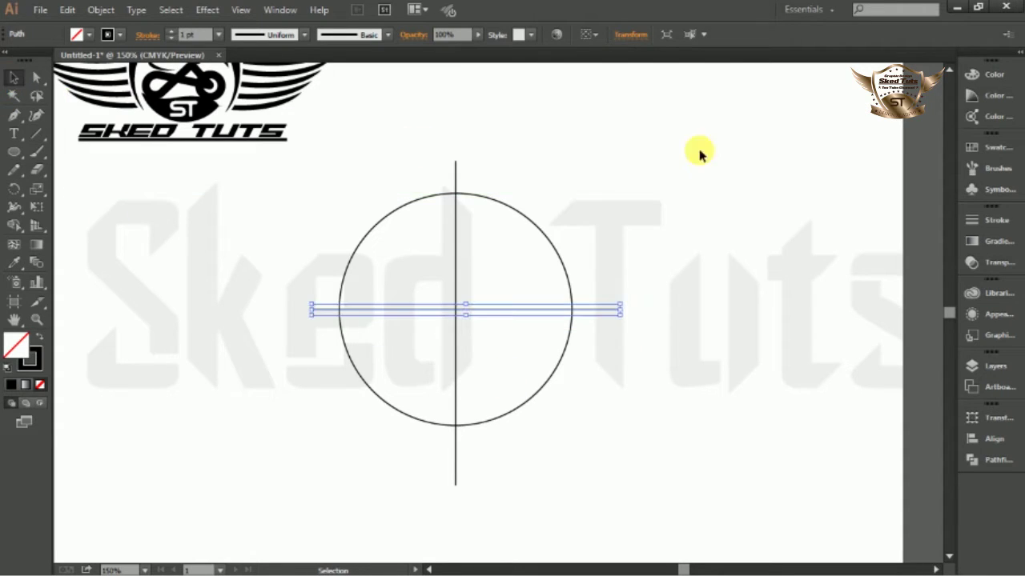
left_click_drag(647, 273, 602, 361)
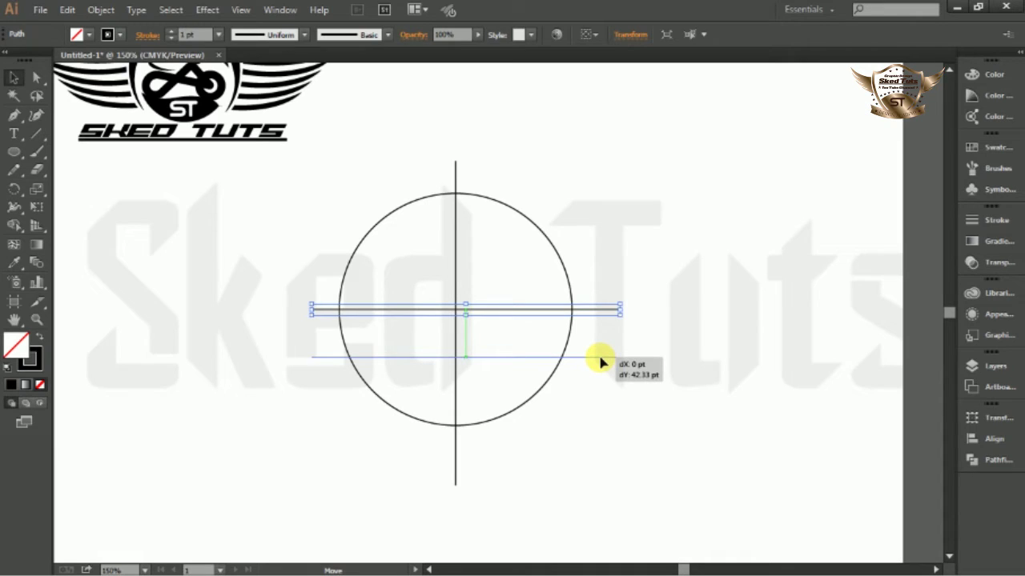
left_click_drag(602, 362, 602, 360)
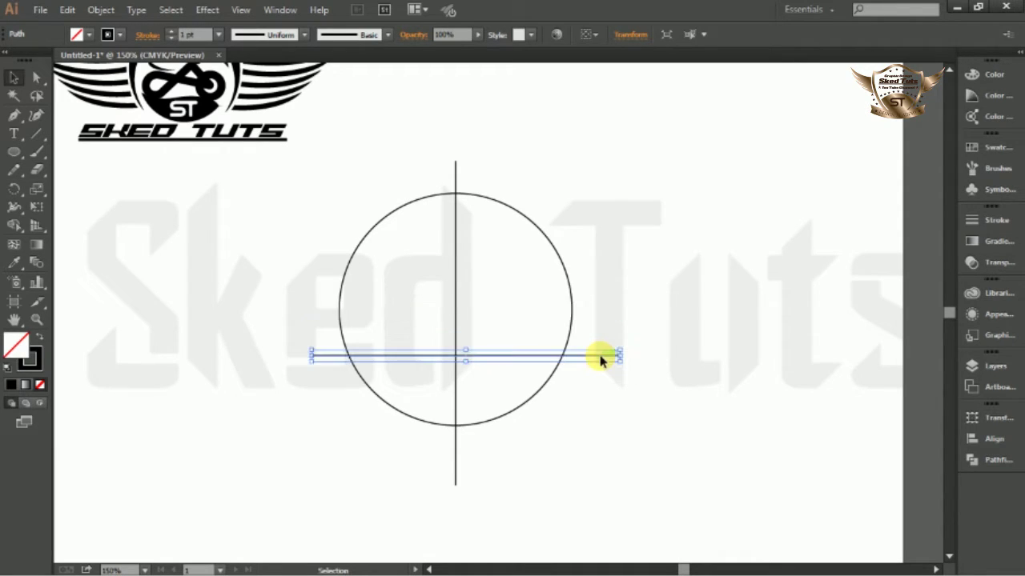
Step: Divide the circle along both lines with Pathfinder and ungroup the resulting pieces
left_click_drag(621, 190, 372, 502)
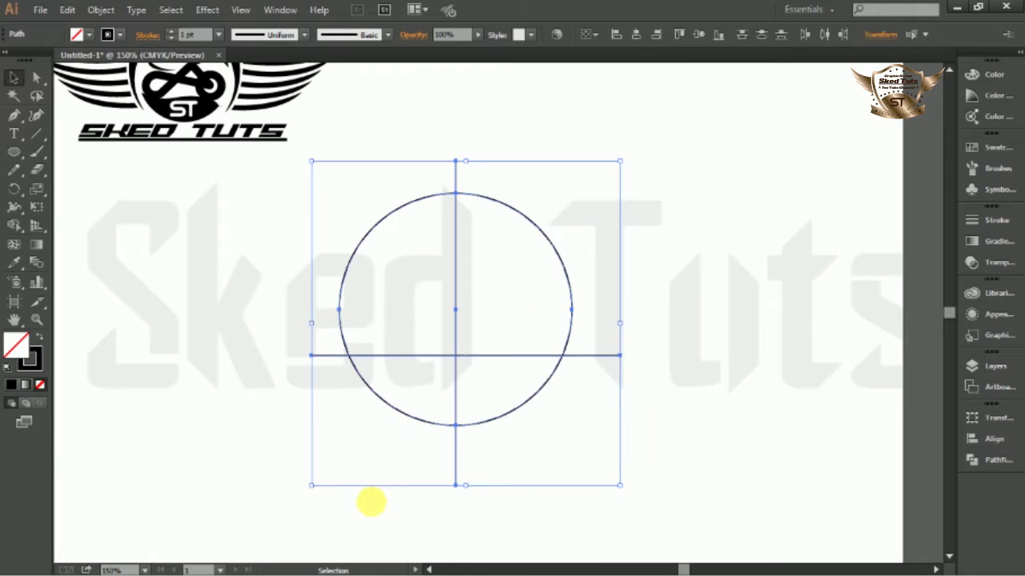
left_click(999, 464)
left_click(798, 476)
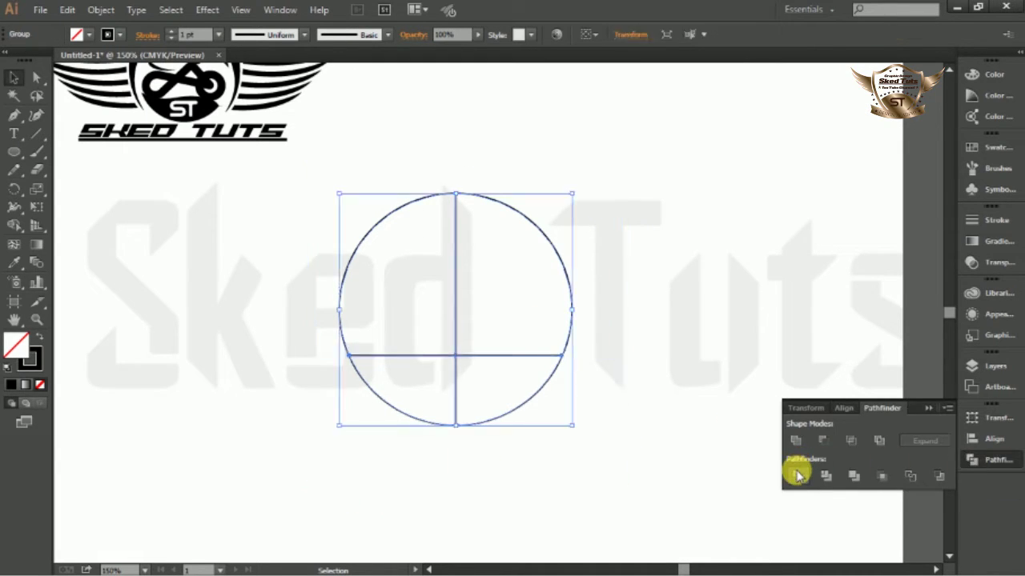
left_click(657, 402)
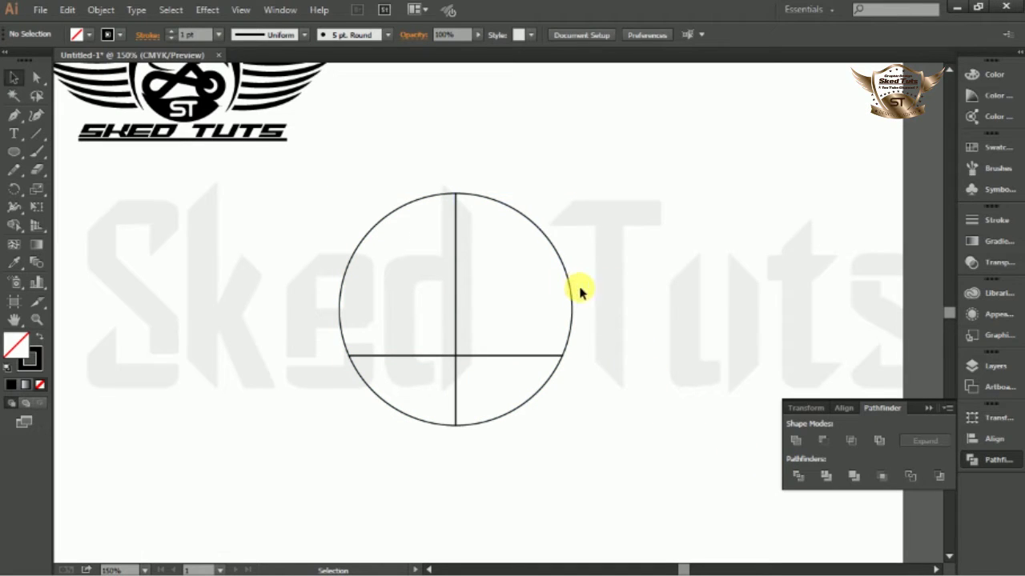
left_click_drag(592, 257, 560, 273)
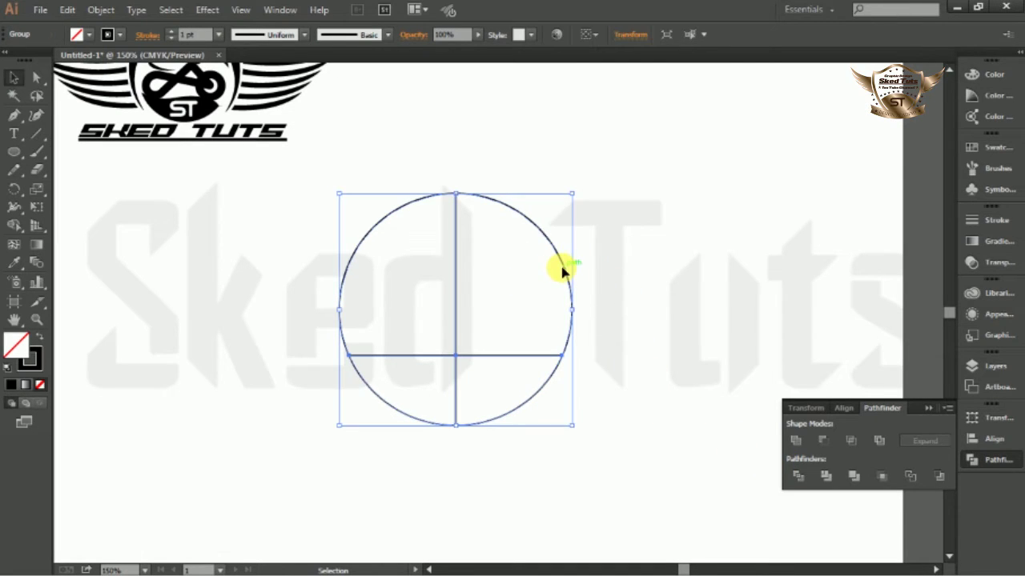
right_click(562, 273)
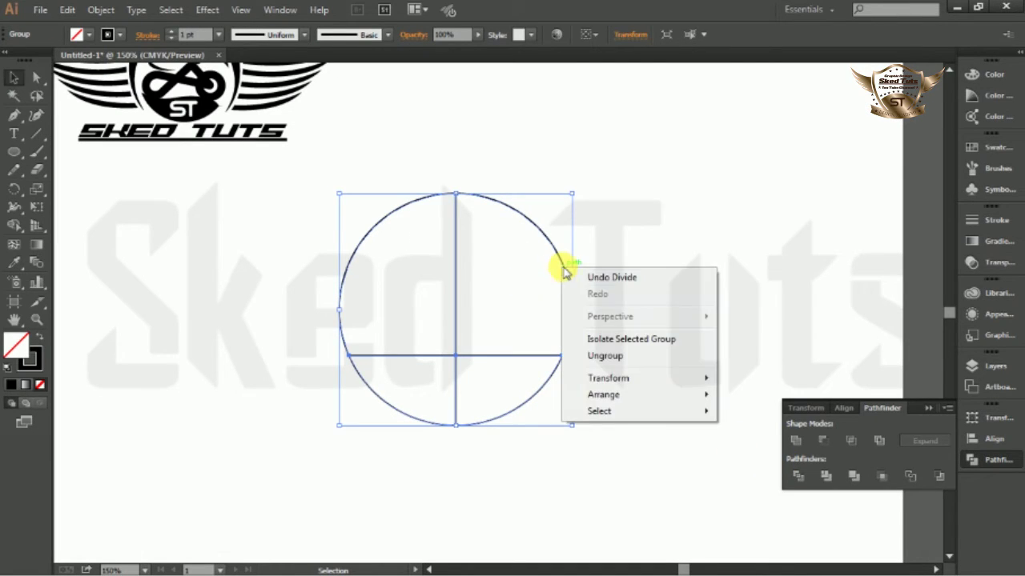
left_click(616, 356)
Step: Delete the three unwanted pieces, leaving only the bottom-left wedge
left_click(630, 288)
left_click_drag(590, 206, 506, 287)
key("Delete")
left_click_drag(550, 316, 491, 377)
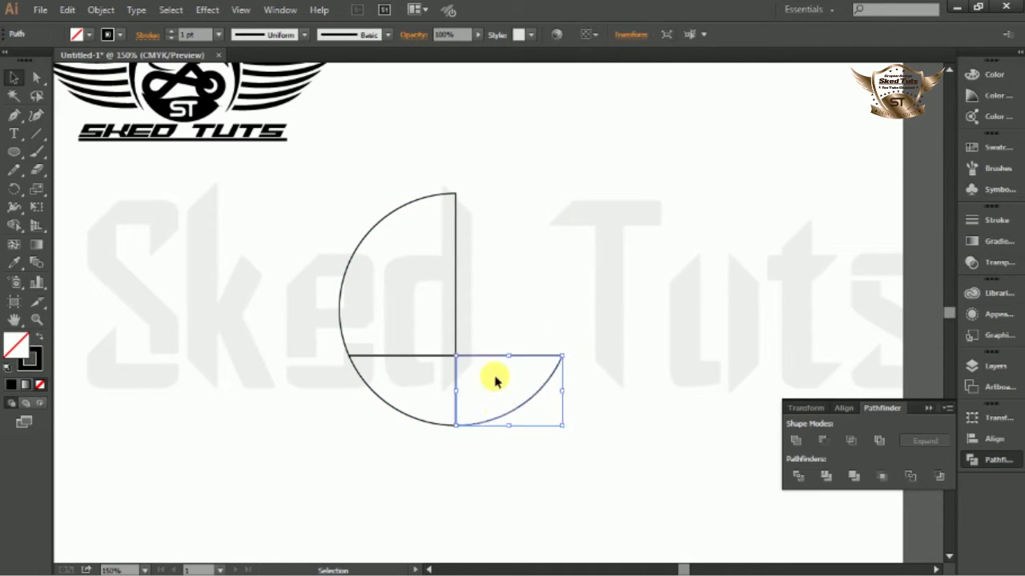
key("Delete")
left_click_drag(366, 281, 397, 321)
key("Delete")
Step: Scale the remaining bottom-left wedge up by its corner handle
left_click_drag(527, 338, 411, 396)
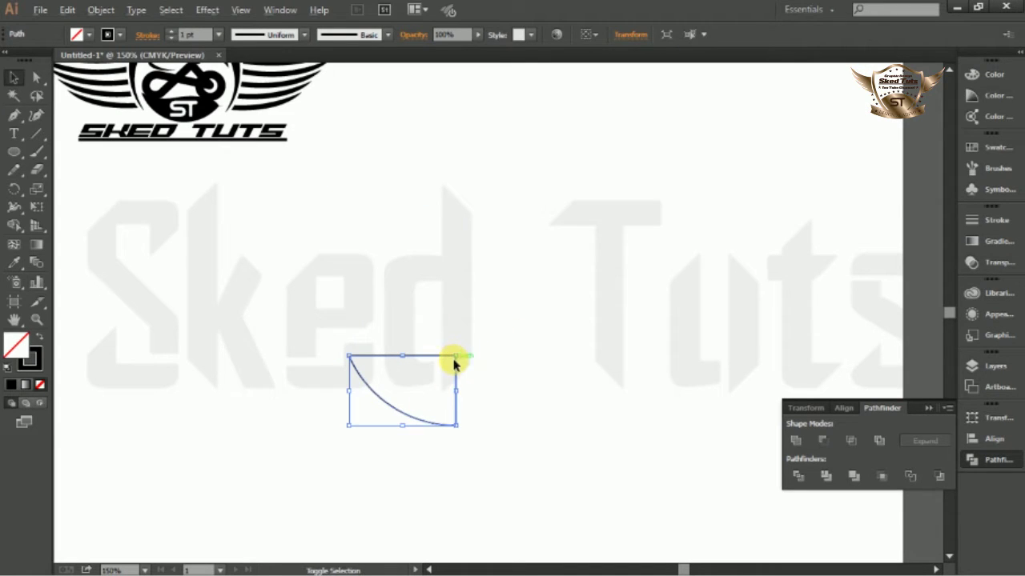
left_click_drag(459, 361, 535, 315)
left_click(560, 371)
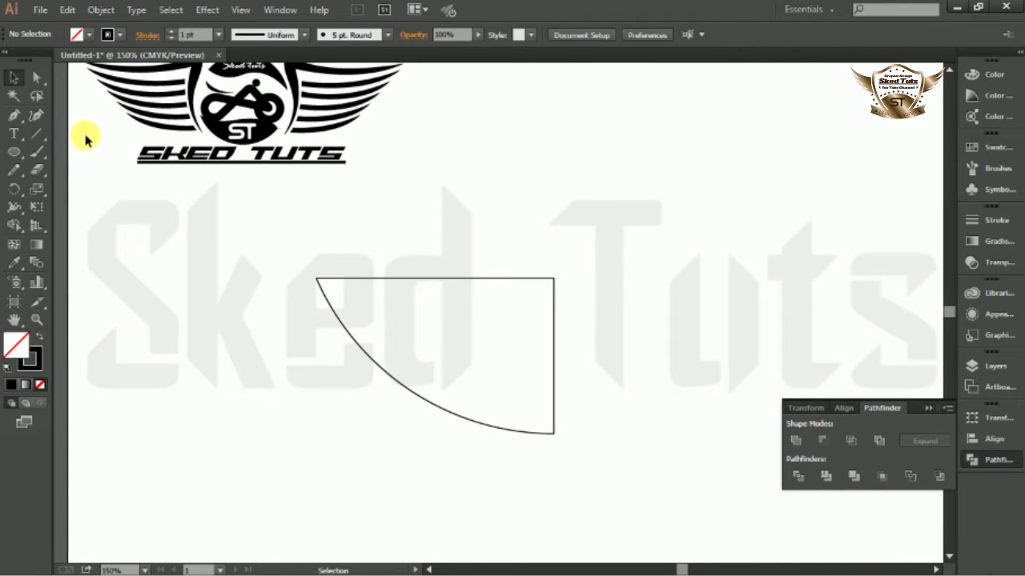
Step: Pen-draw a closed, pointed swoosh path inside the wedge following its top and right edges
left_click(14, 115)
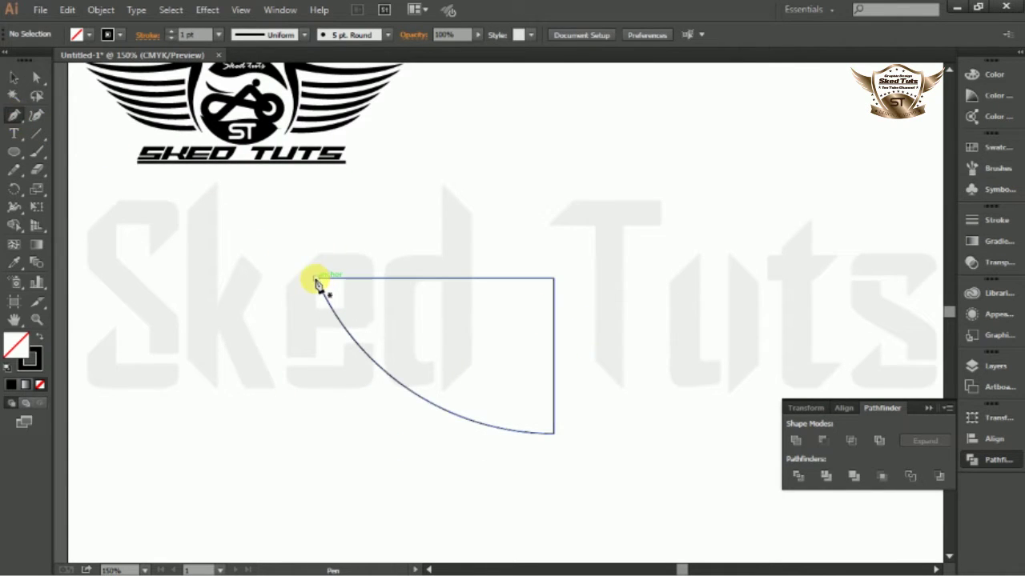
left_click(315, 278)
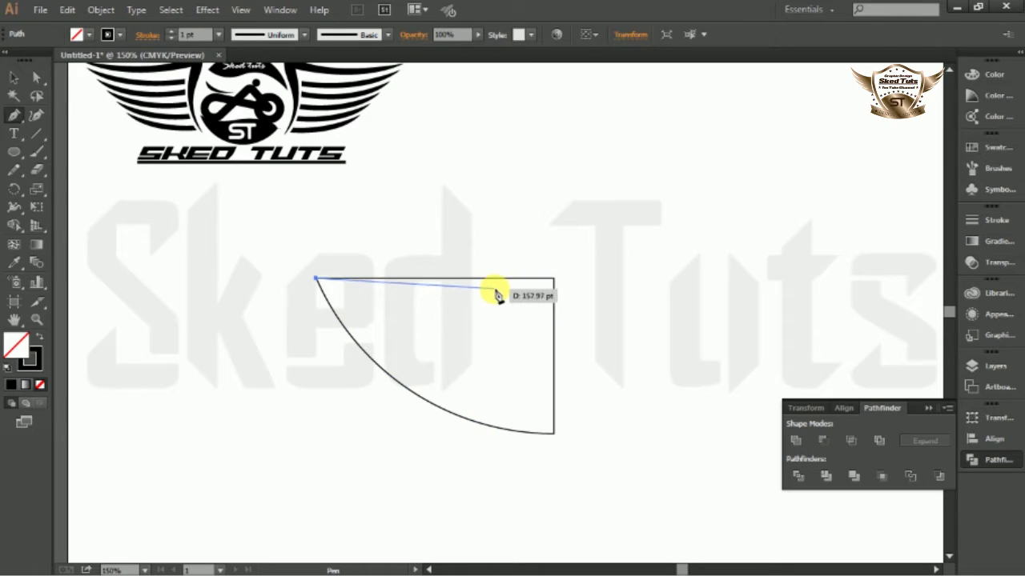
left_click_drag(494, 288, 582, 276)
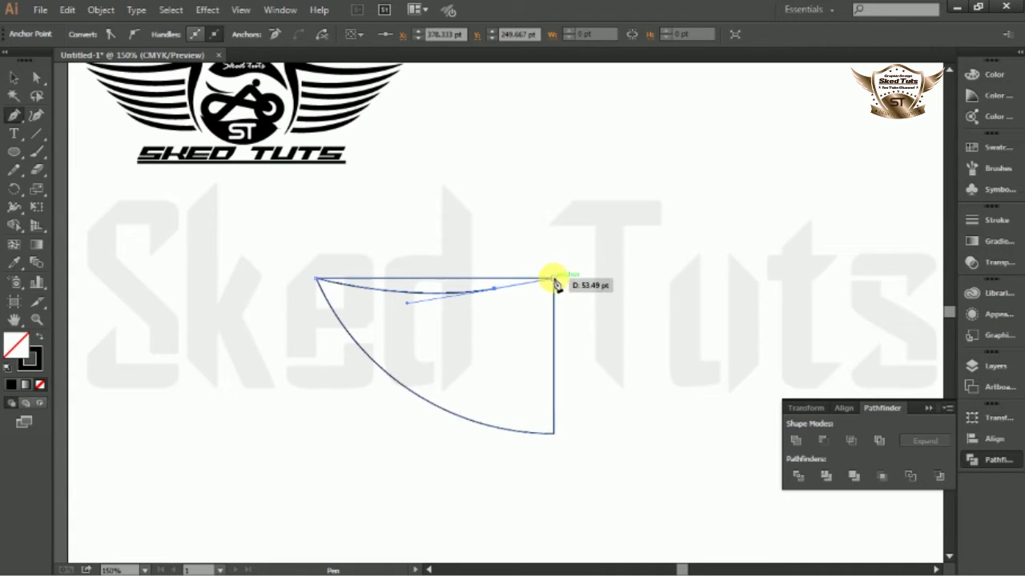
left_click_drag(554, 280, 577, 314)
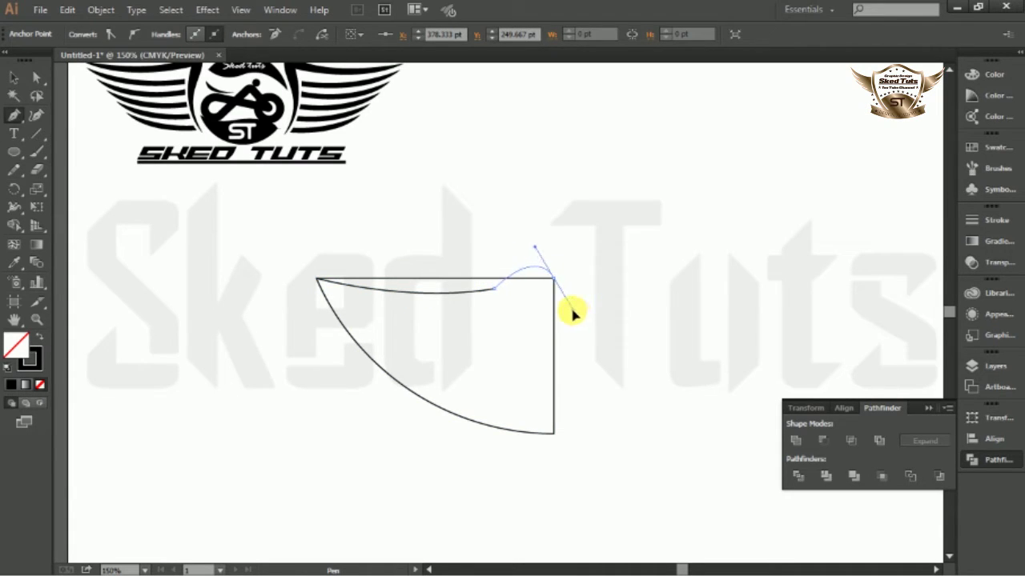
left_click_drag(572, 314, 571, 313)
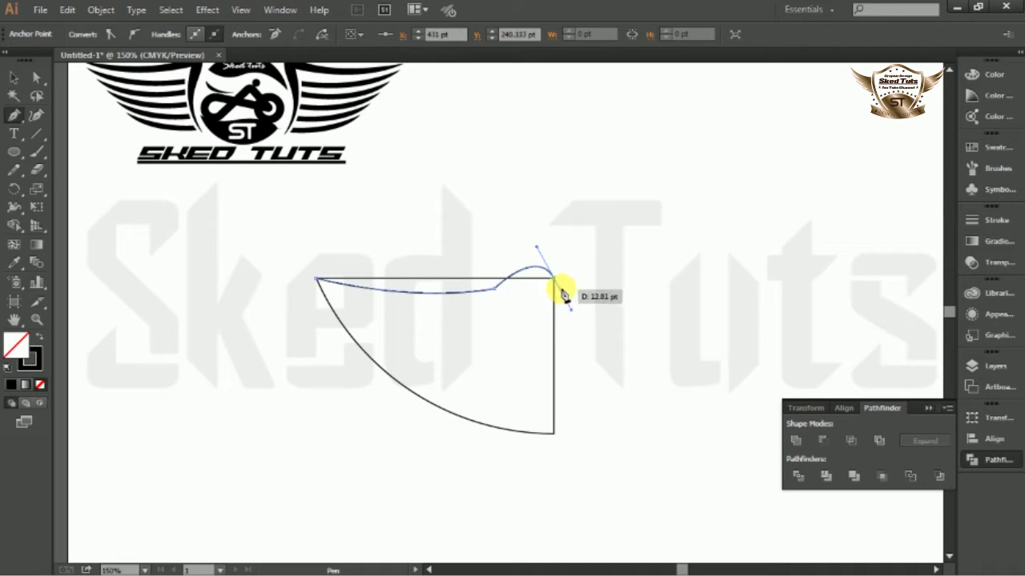
left_click(555, 280)
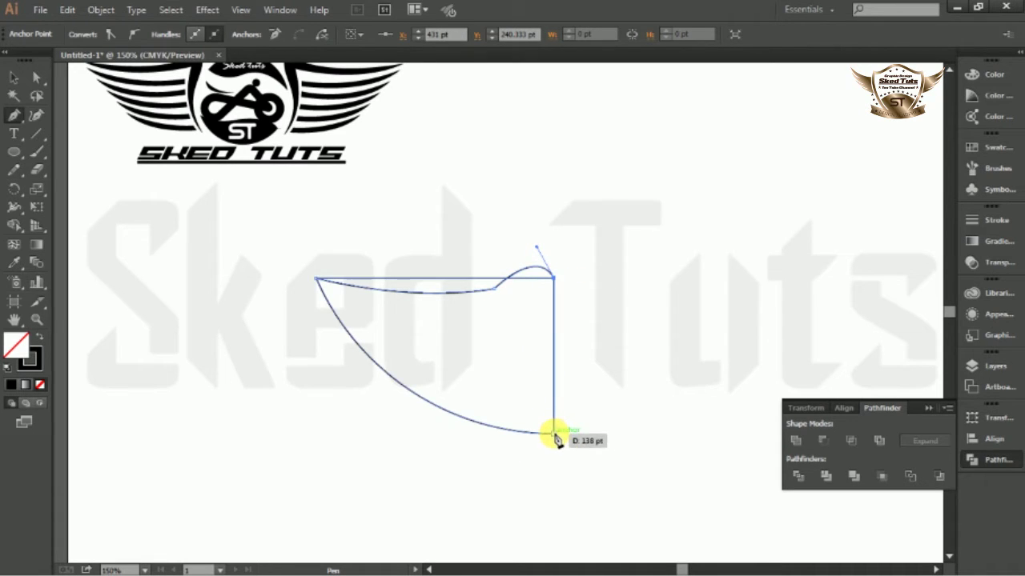
left_click_drag(554, 434, 584, 501)
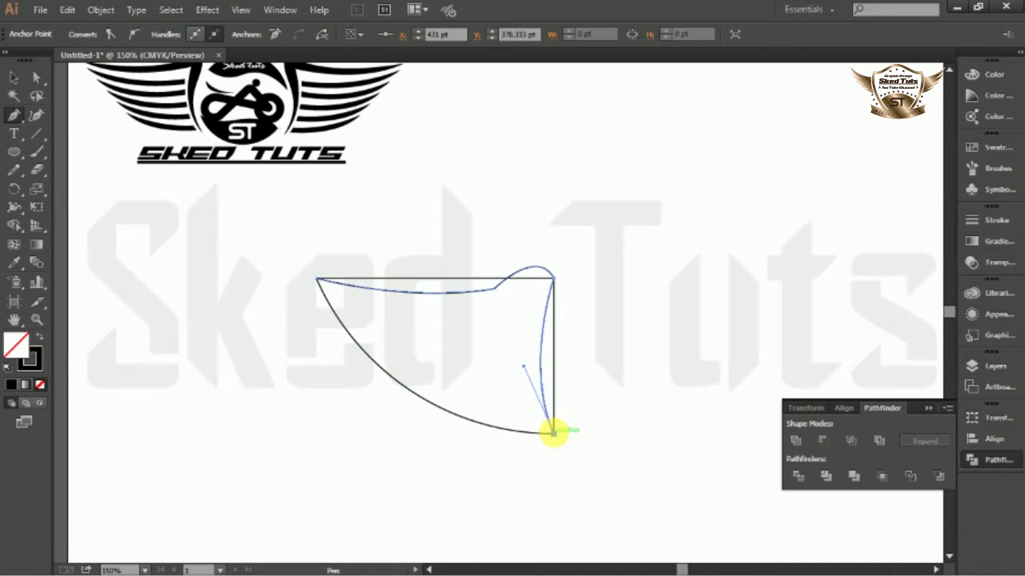
left_click_drag(553, 433, 548, 200)
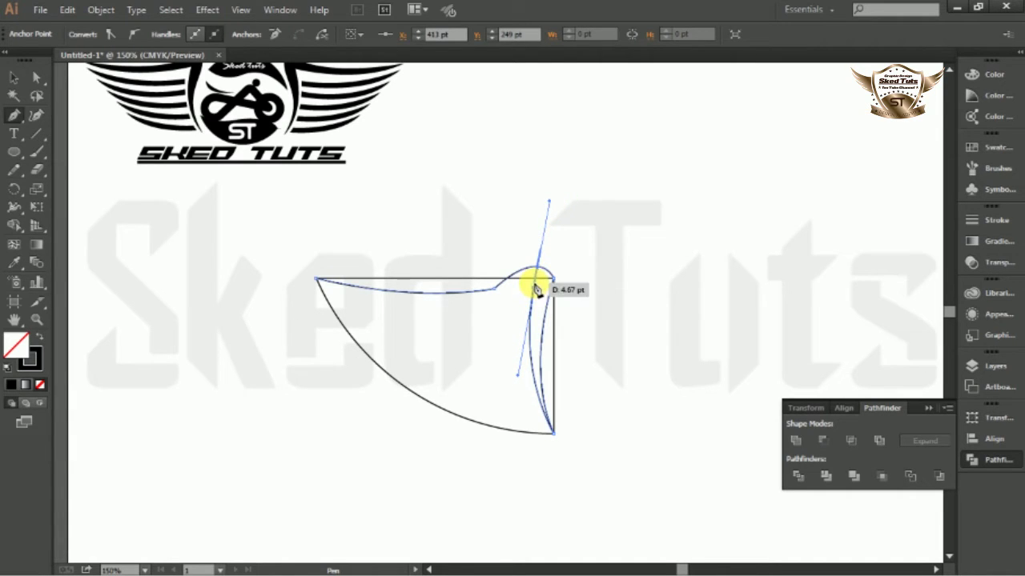
left_click(536, 292)
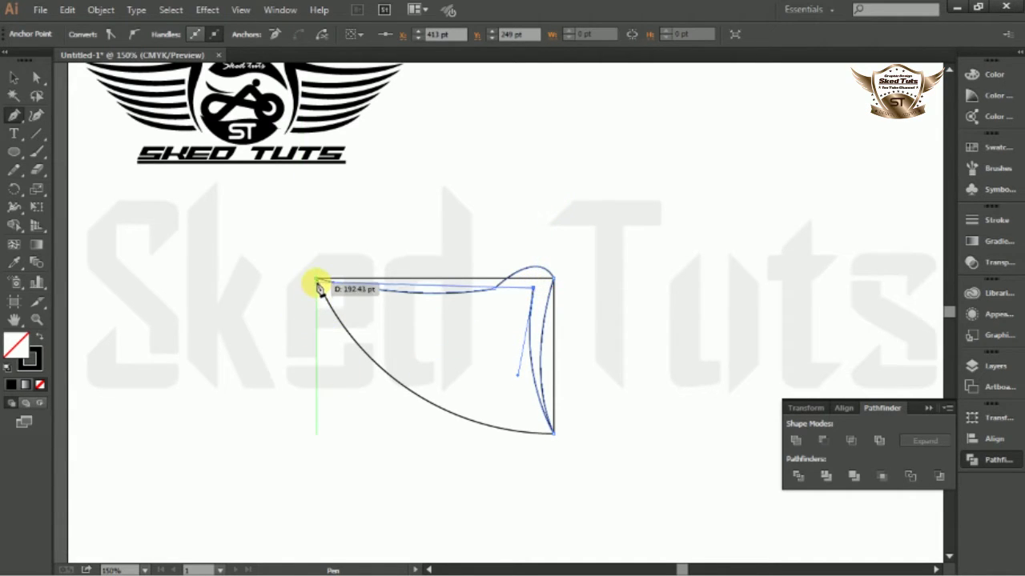
left_click_drag(317, 284, 207, 225)
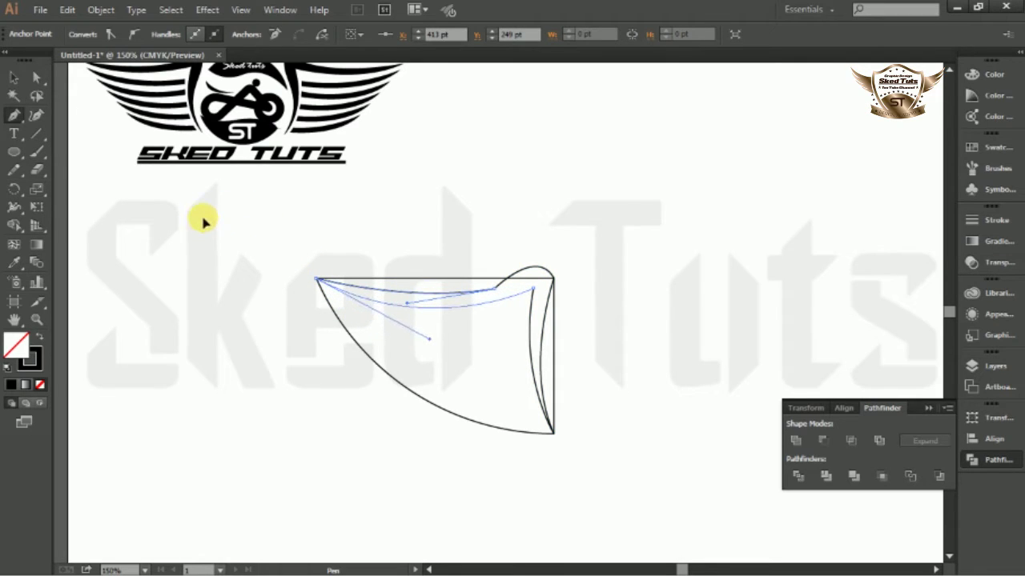
key("v")
key("ctrl+equal")
key("ctrl+equal")
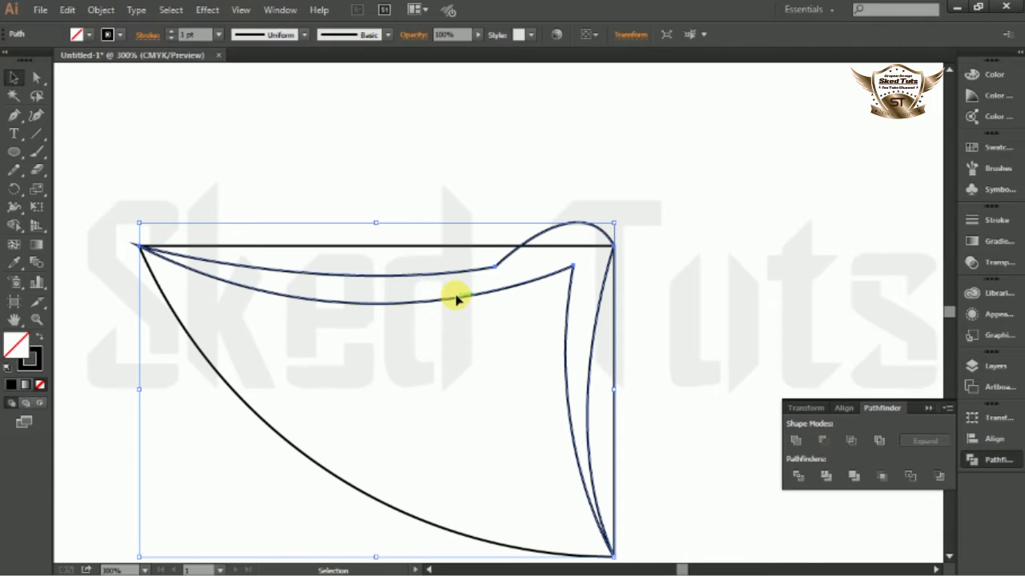
Step: Convert the feather's top-right corner anchor to smooth and pull its handles into a curl
left_click(36, 78)
left_click(495, 267)
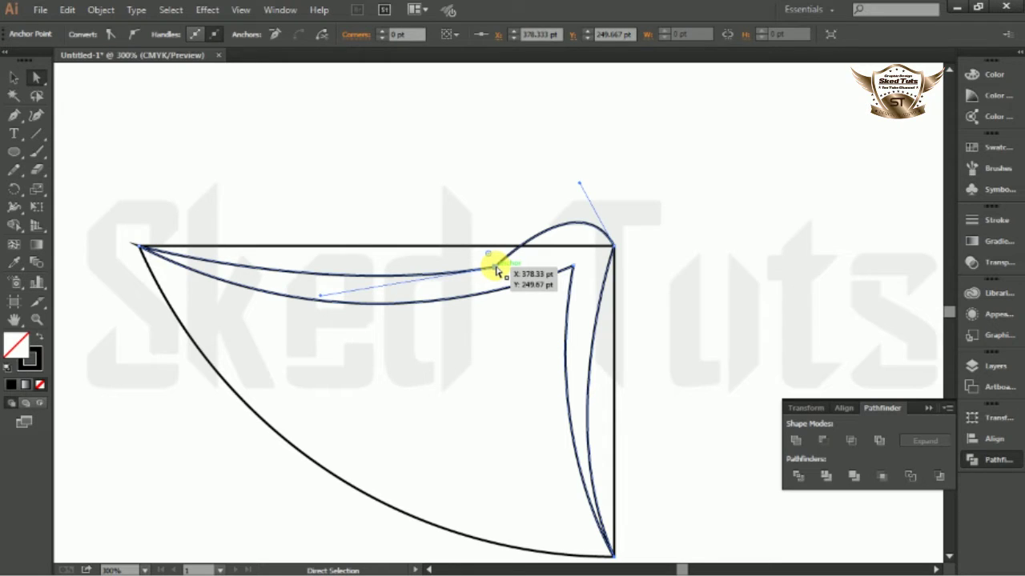
left_click(135, 36)
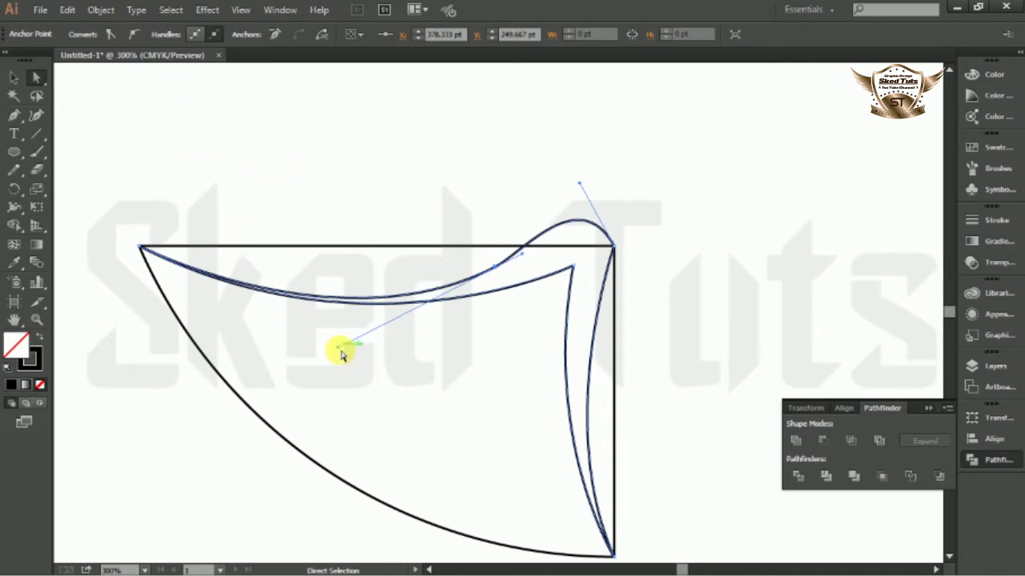
left_click_drag(336, 346, 330, 297)
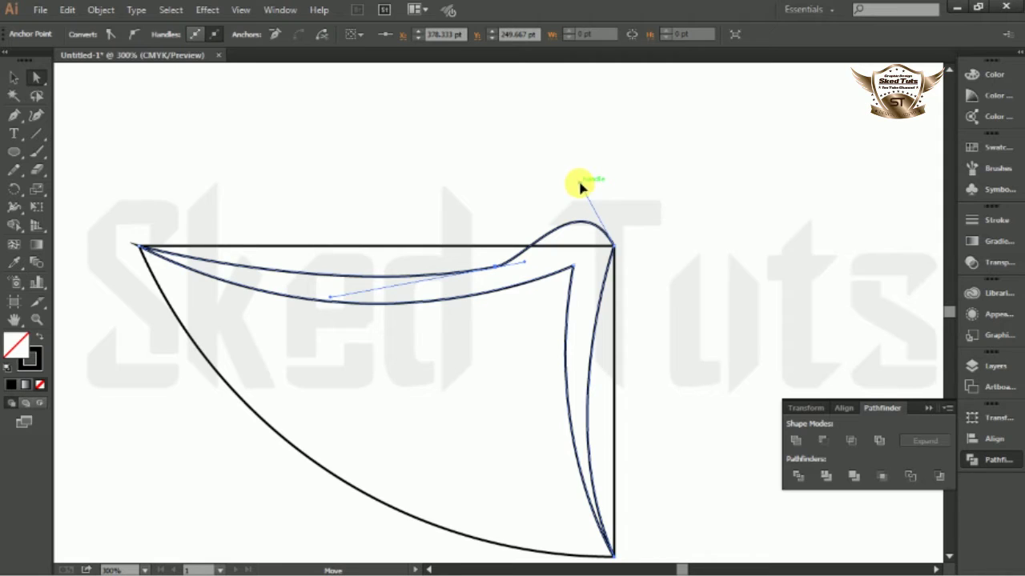
left_click_drag(581, 187, 617, 195)
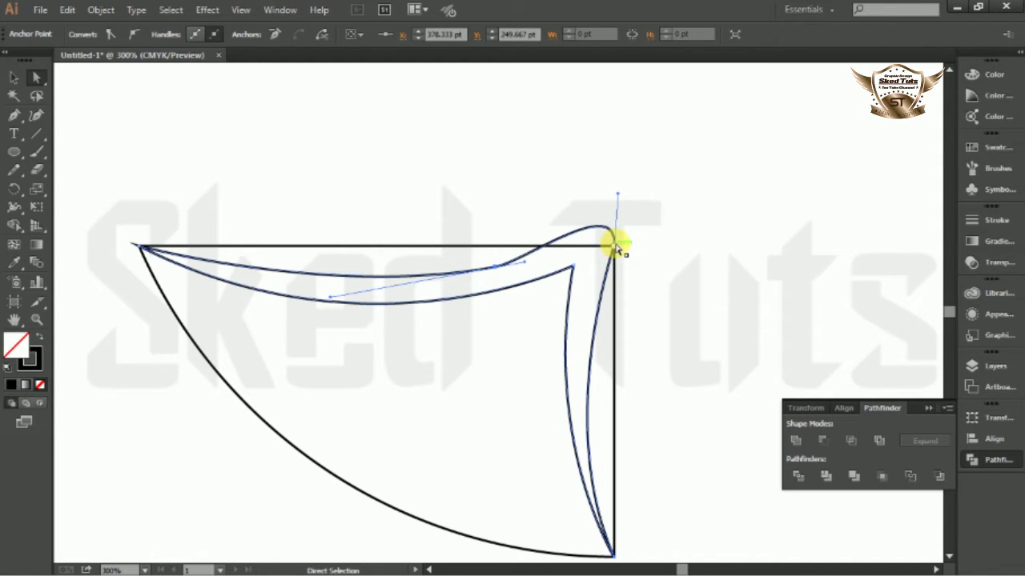
left_click(613, 244)
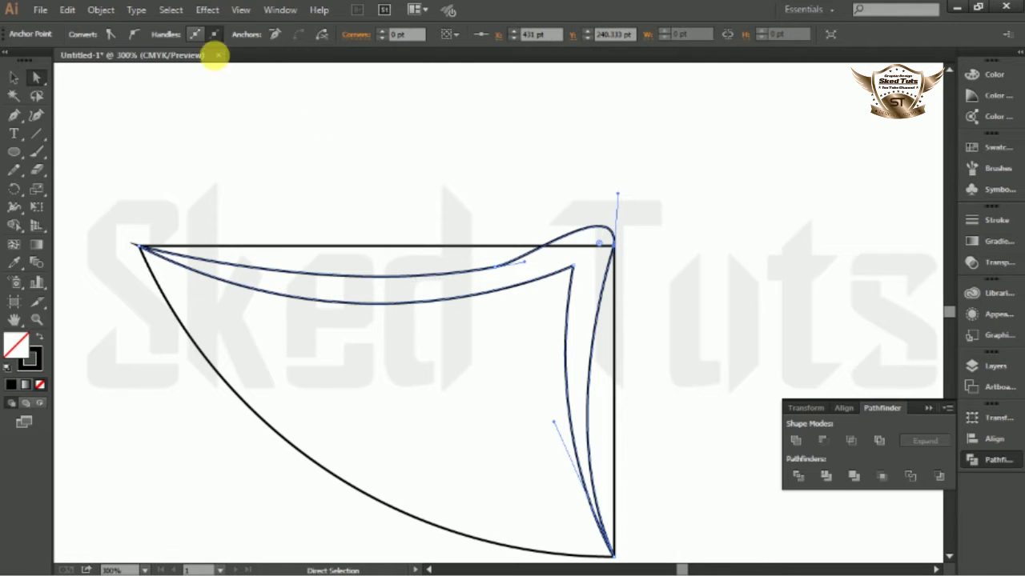
left_click(131, 35)
right_click(599, 344)
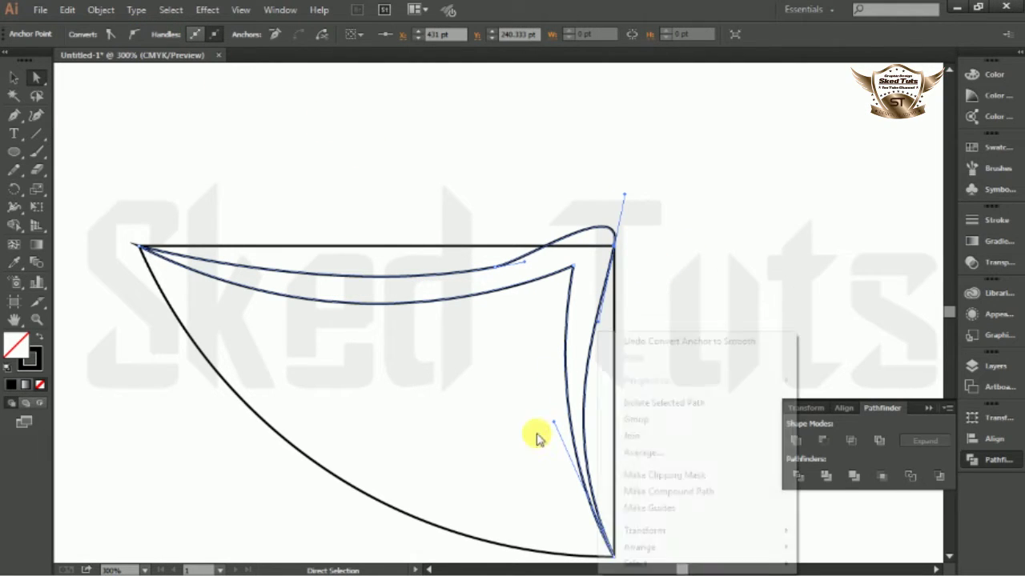
left_click(553, 430)
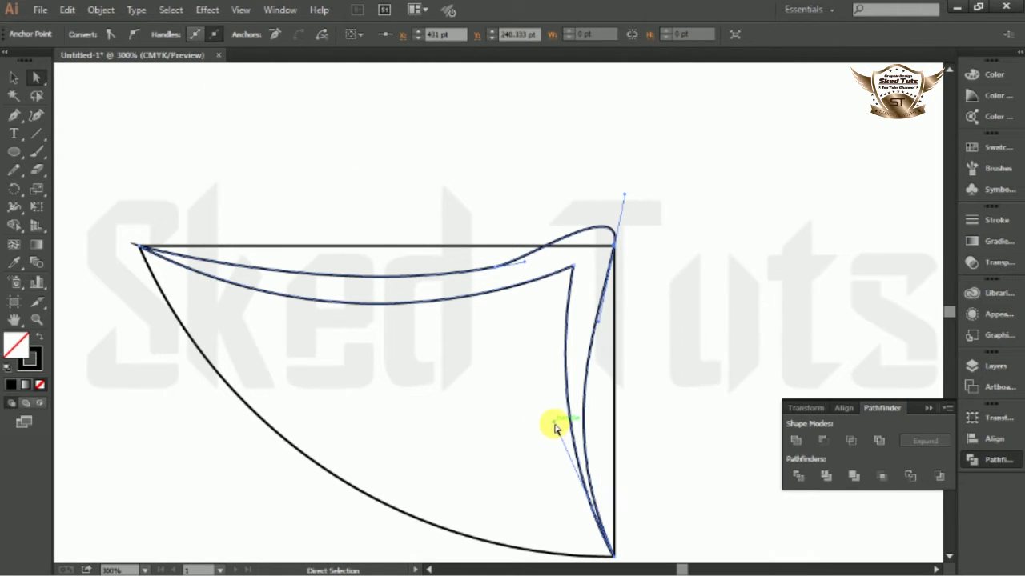
left_click_drag(555, 429, 566, 415)
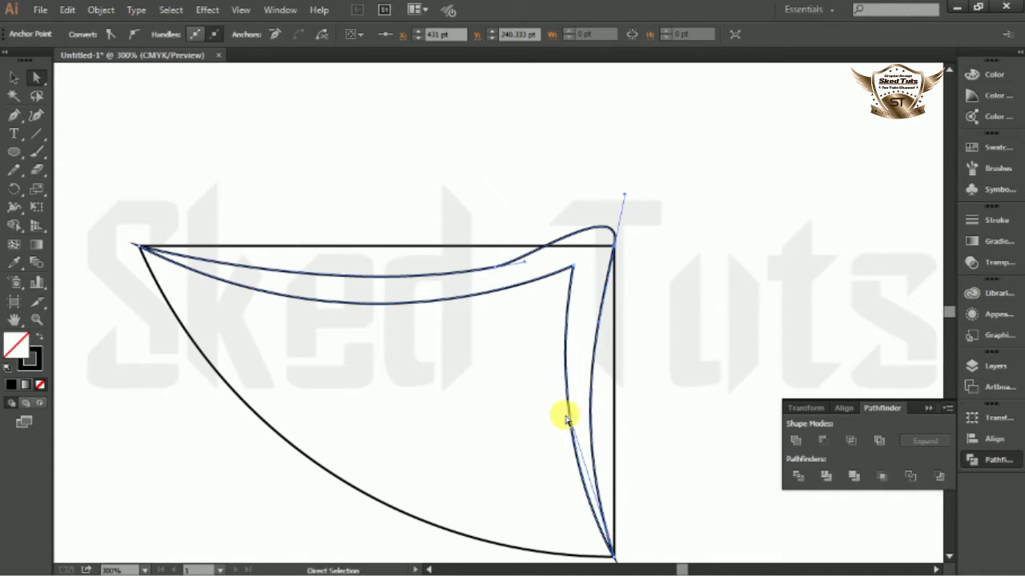
Step: Refine the feather's top curve and curl, aligning the corner handles vertically
left_click_drag(510, 271, 576, 264)
left_click_drag(346, 296, 344, 302)
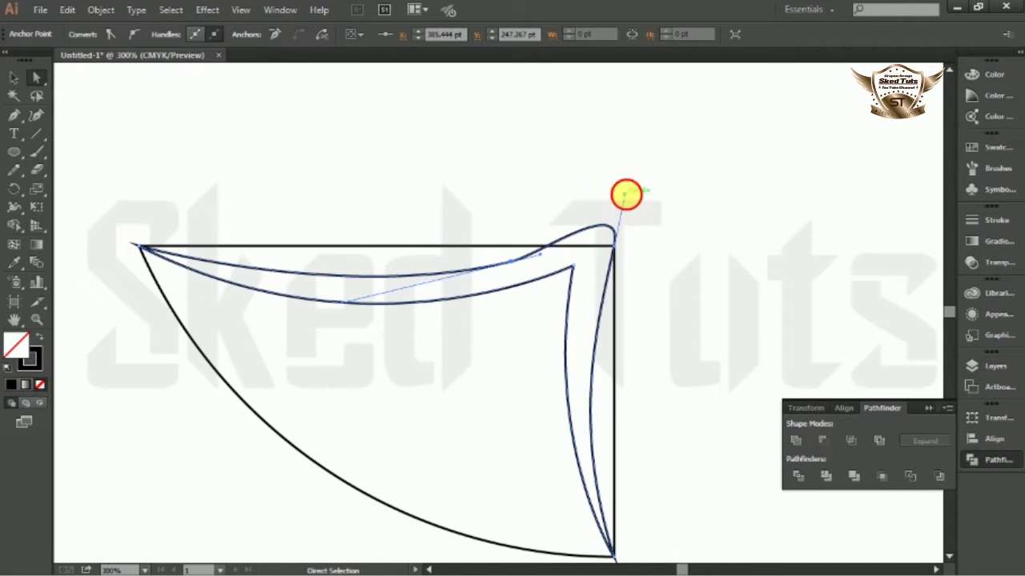
left_click_drag(625, 194, 605, 187)
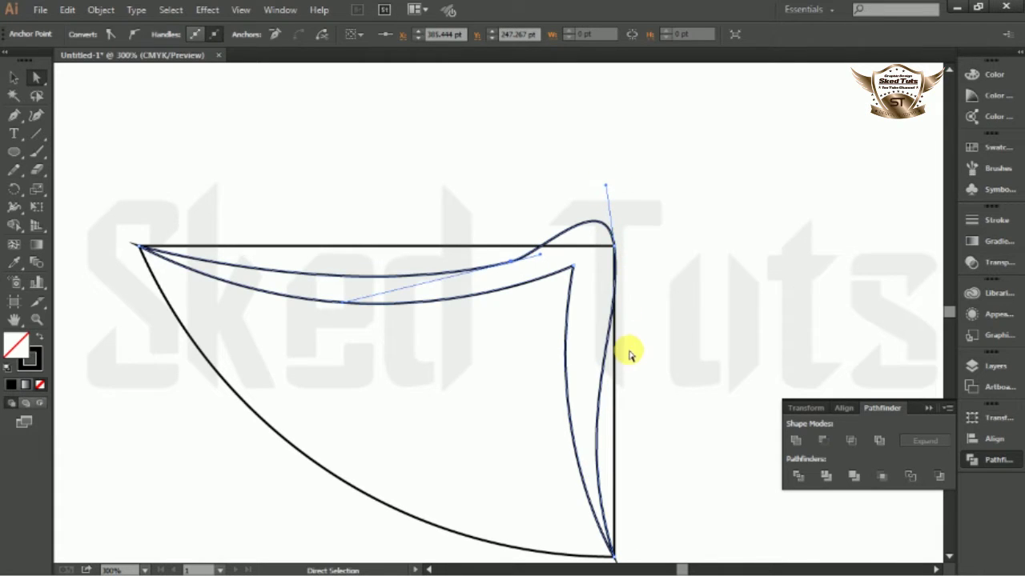
left_click(615, 248)
left_click_drag(625, 328, 614, 319)
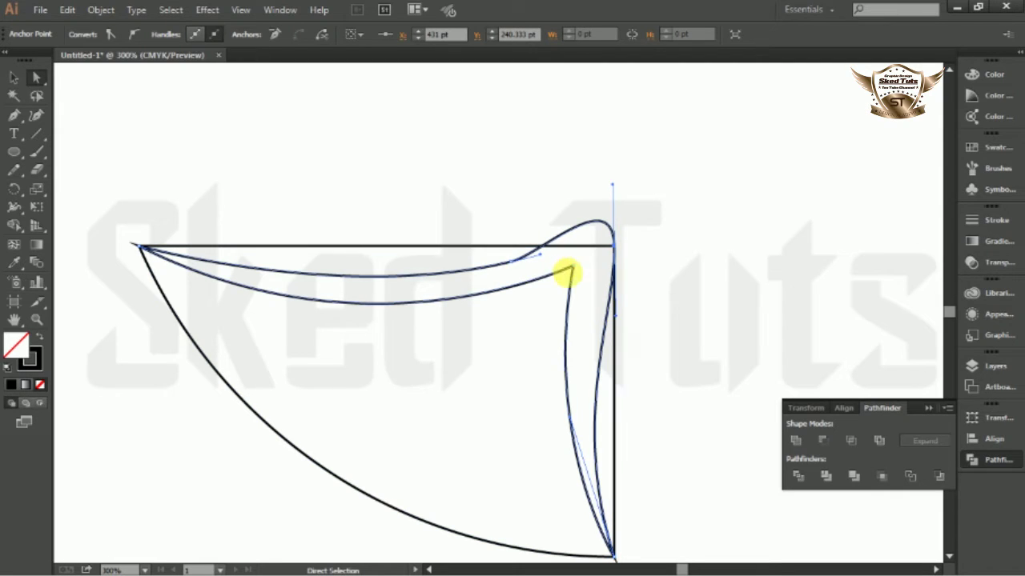
left_click(541, 255)
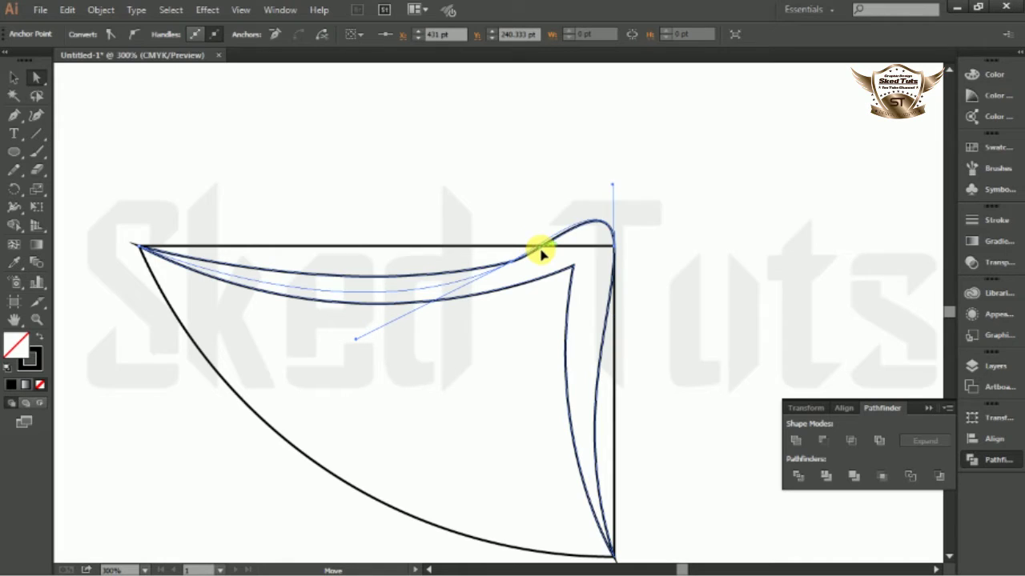
left_click_drag(541, 251, 511, 262)
left_click_drag(357, 346, 379, 285)
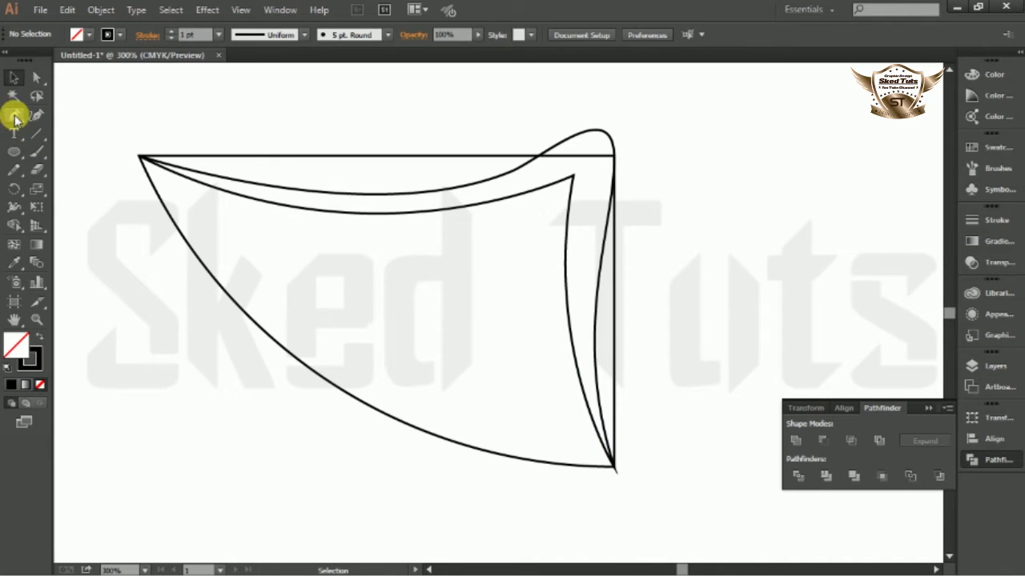
Step: Pen-draw a thin closed curved strip beneath the top edge, from the left tip to the right end
left_click(14, 115)
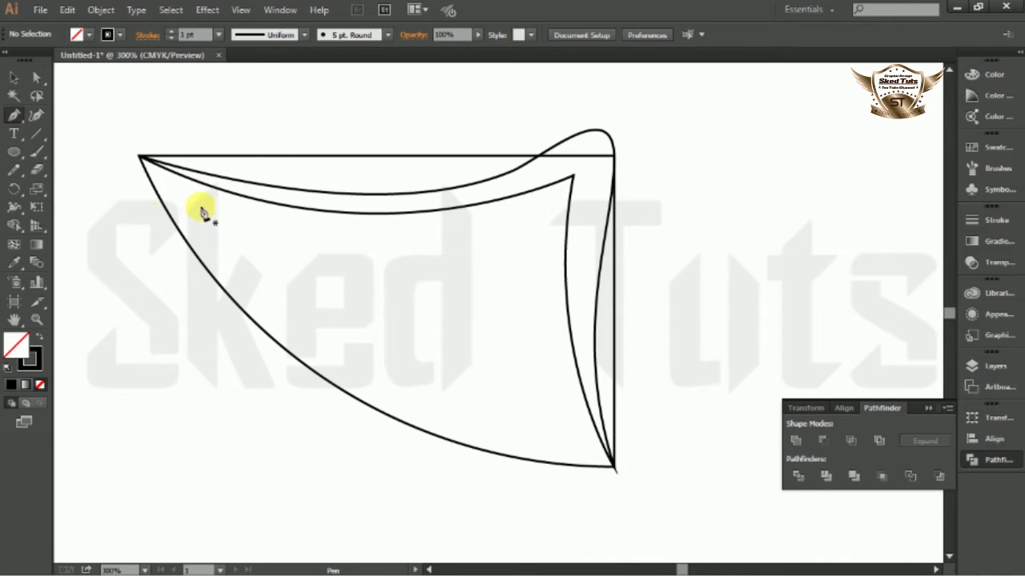
left_click(154, 189)
left_click_drag(586, 208, 777, 126)
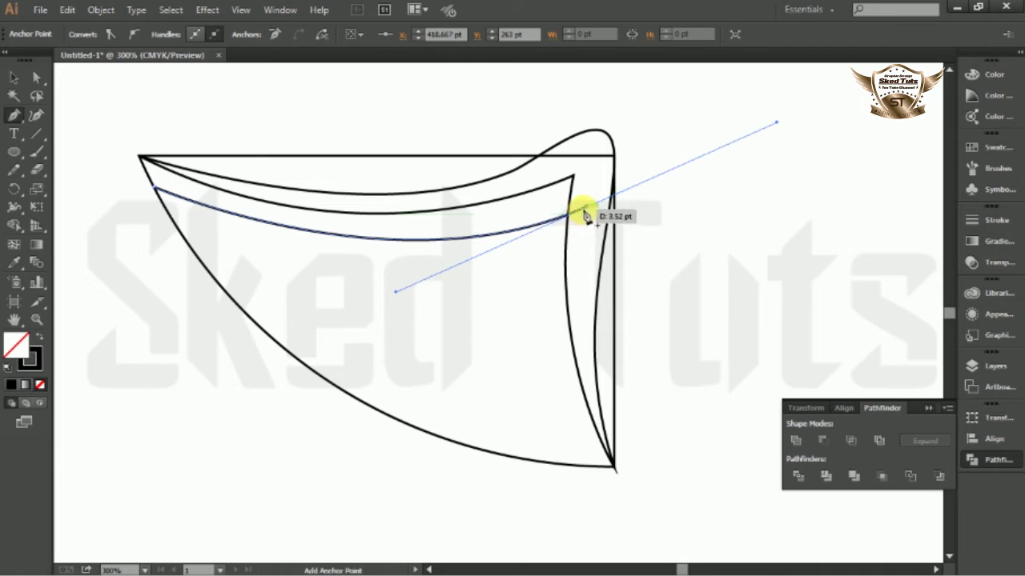
left_click(586, 208)
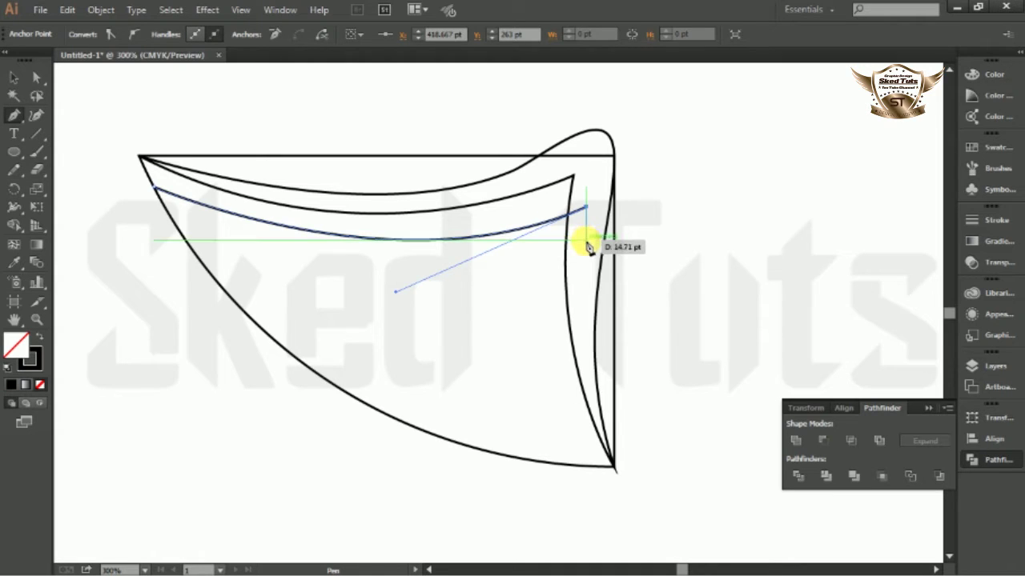
left_click(586, 245)
left_click(153, 189)
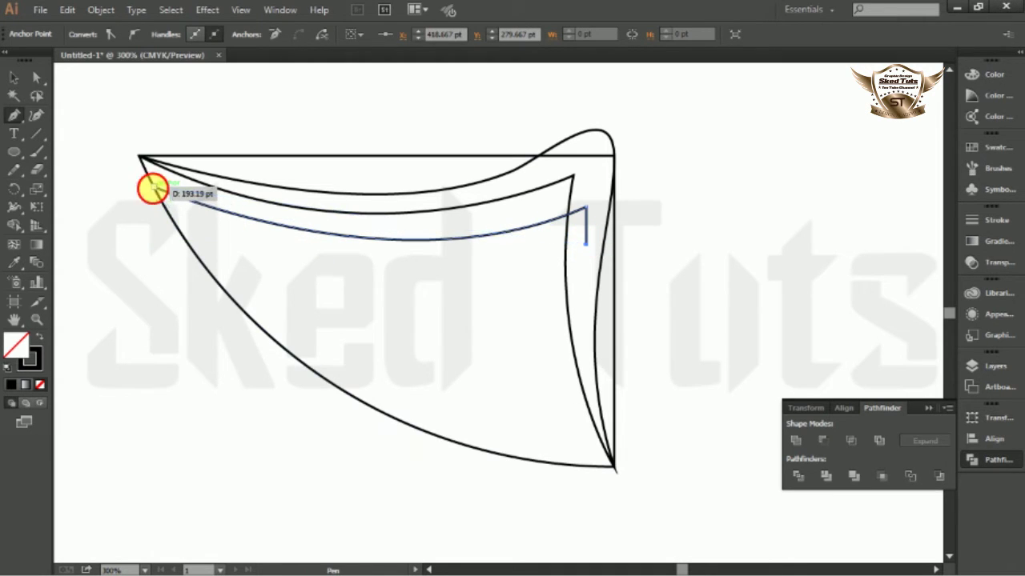
left_click_drag(152, 189, 95, 207)
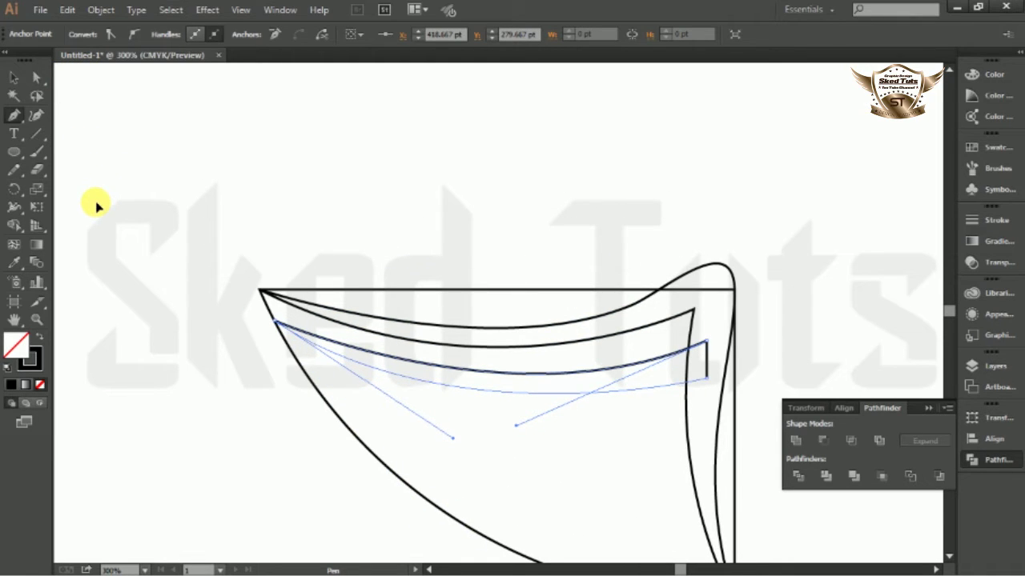
left_click_drag(95, 206, 98, 205)
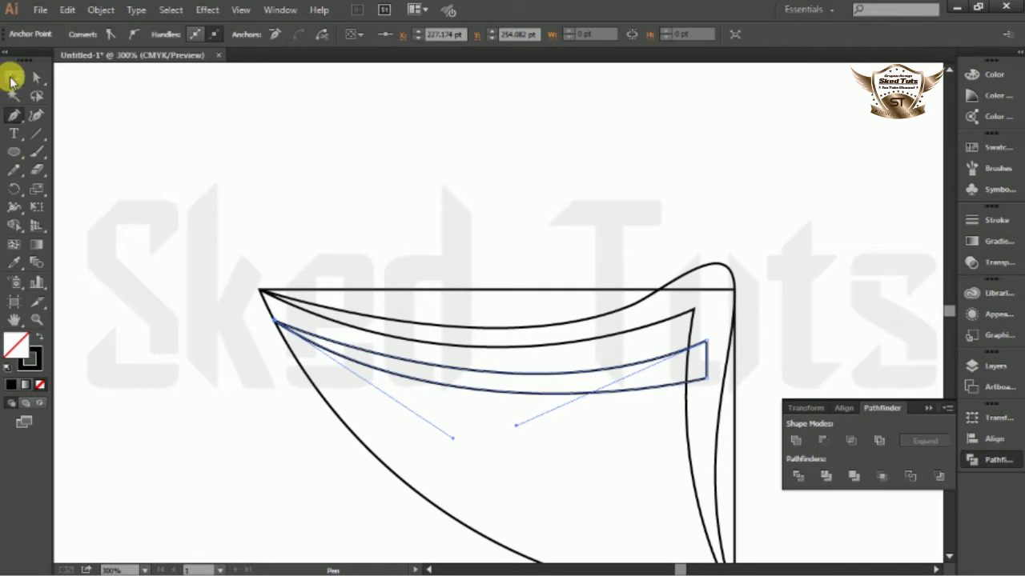
left_click(14, 77)
Step: Copy the thin strip downward and repeat with Ctrl+D to fan out several staggered strips
left_click(240, 144)
scroll(408, 268, "down", 3)
scroll(409, 268, "right", 2)
left_click(408, 268)
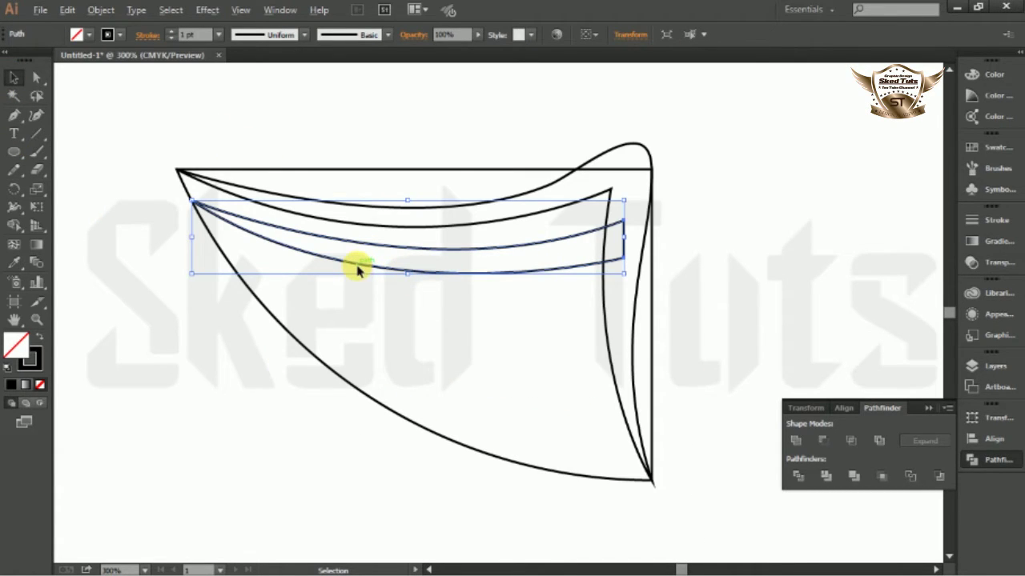
left_click_drag(357, 270, 393, 311)
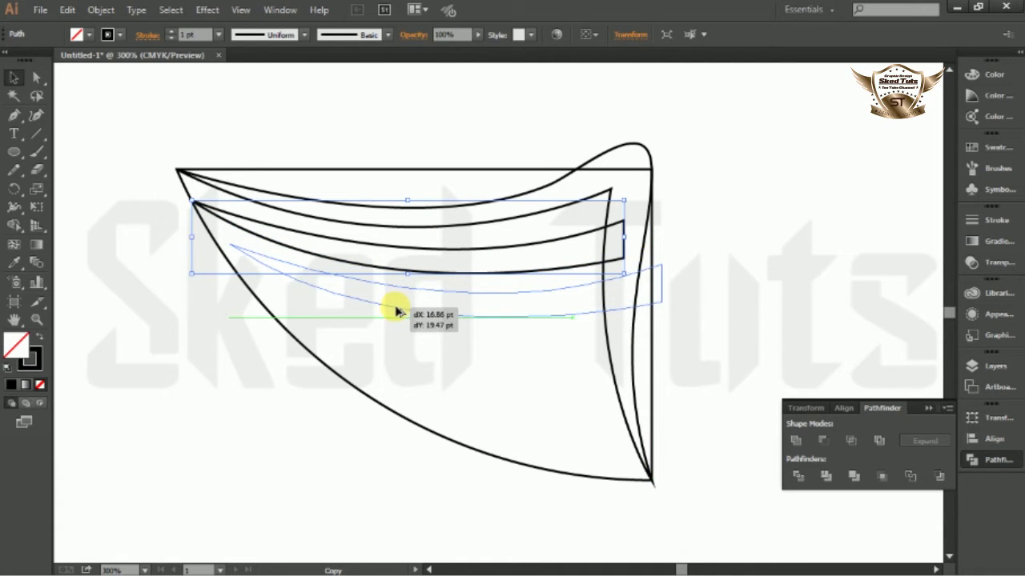
left_click_drag(407, 304, 408, 305)
key("a")
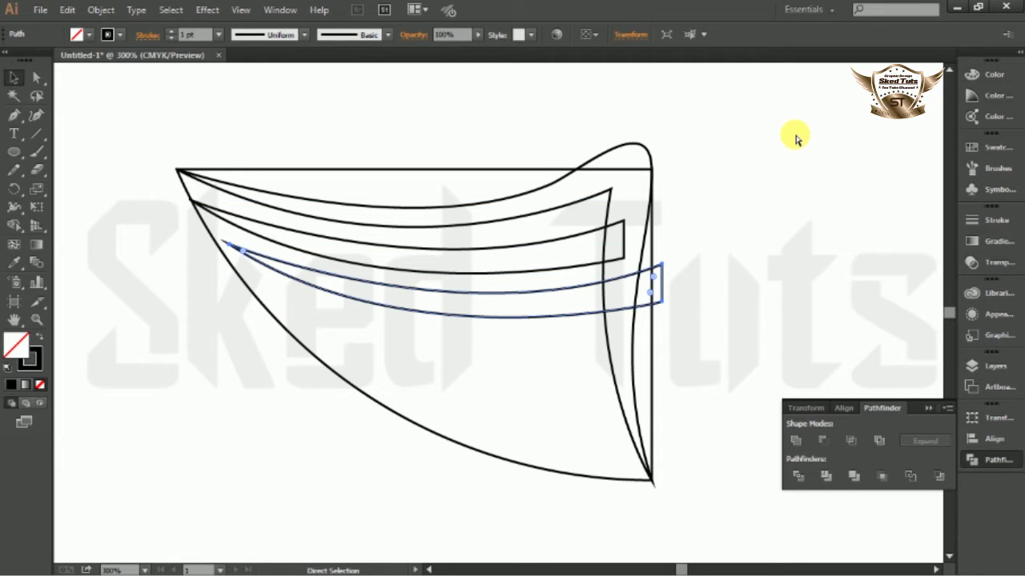
key("ctrl+d")
key("ctrl+d")
key("ctrl+d")
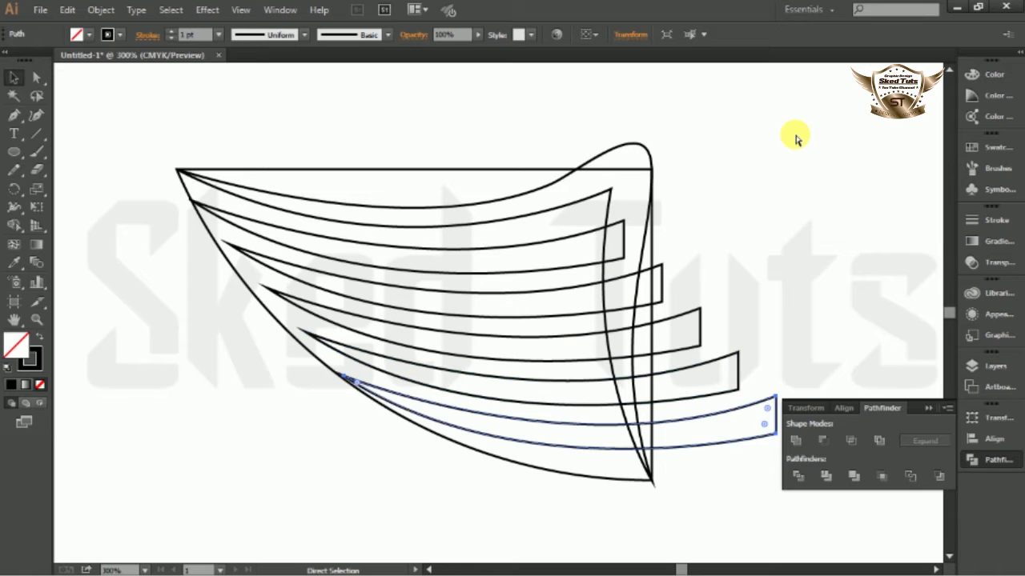
key("ctrl+d")
key("v")
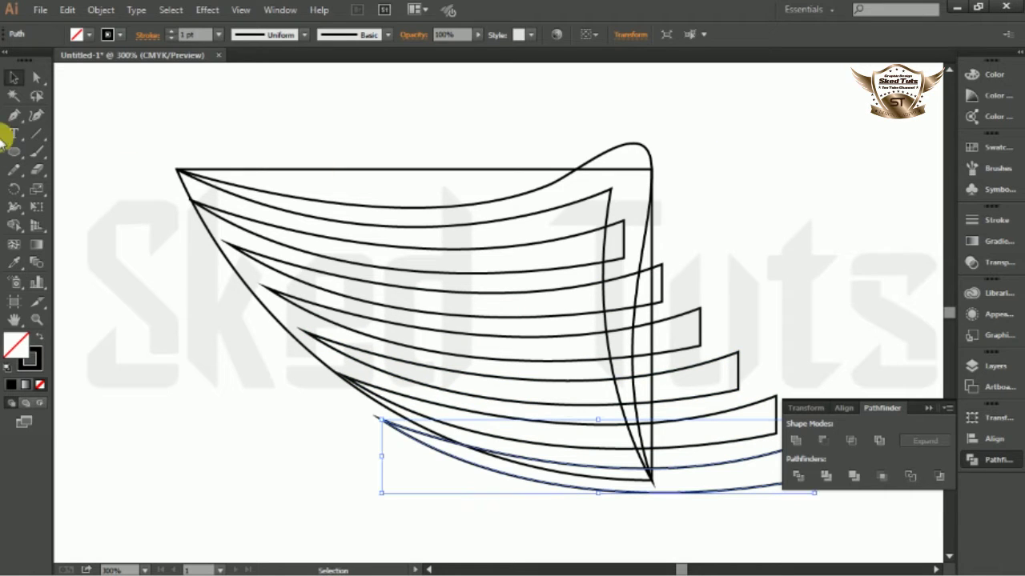
Step: Delete the two extra bottom strips and the long curve sweeping down to the bottom point
left_click(378, 96)
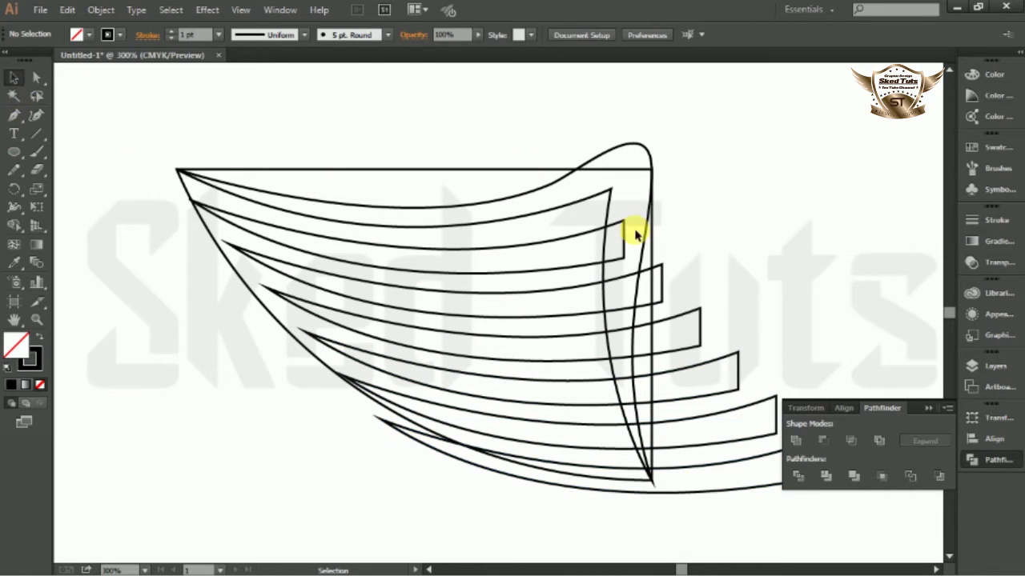
left_click(735, 464)
key("Delete")
left_click(731, 453)
key("Delete")
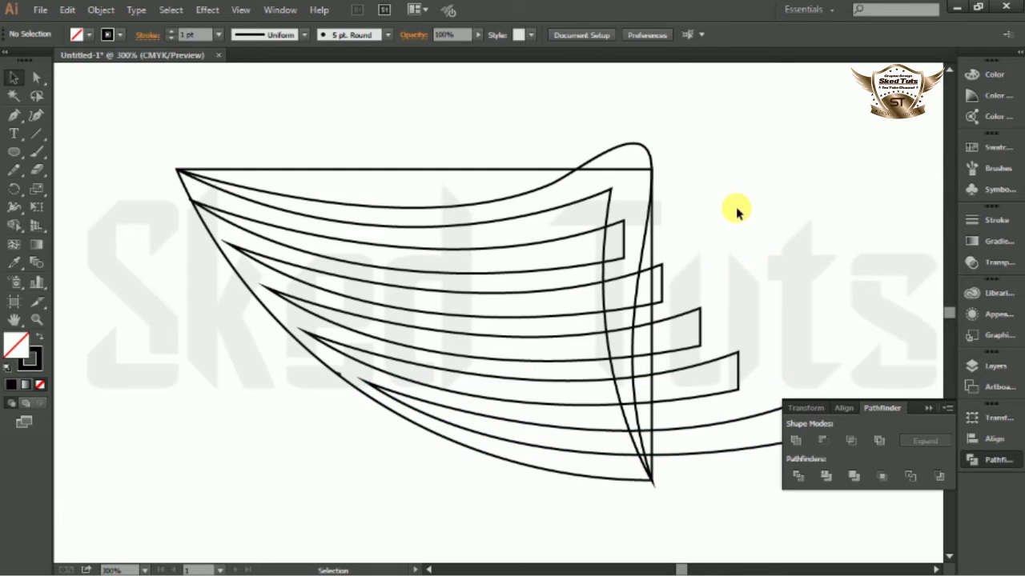
left_click(494, 176)
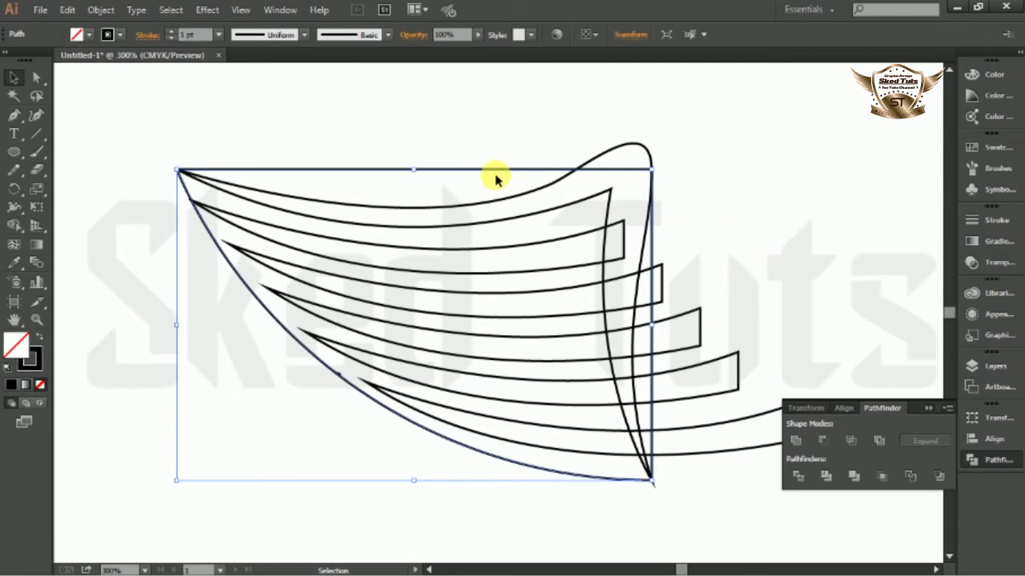
key("Delete")
Step: Pen-draw a curved edge from the wing's top corner down to its bottom tip, then select all wing paths
left_click(14, 120)
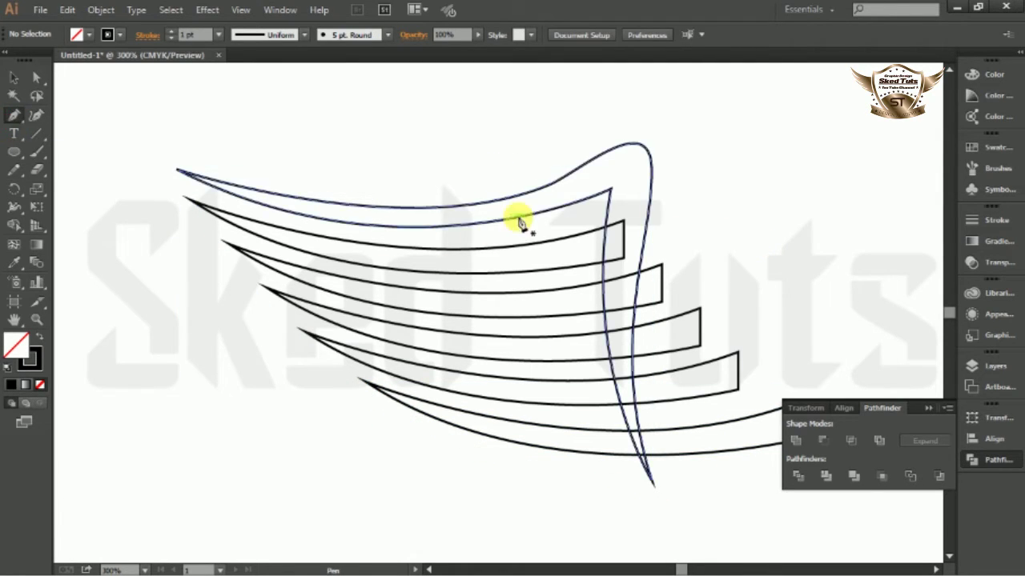
left_click(590, 198)
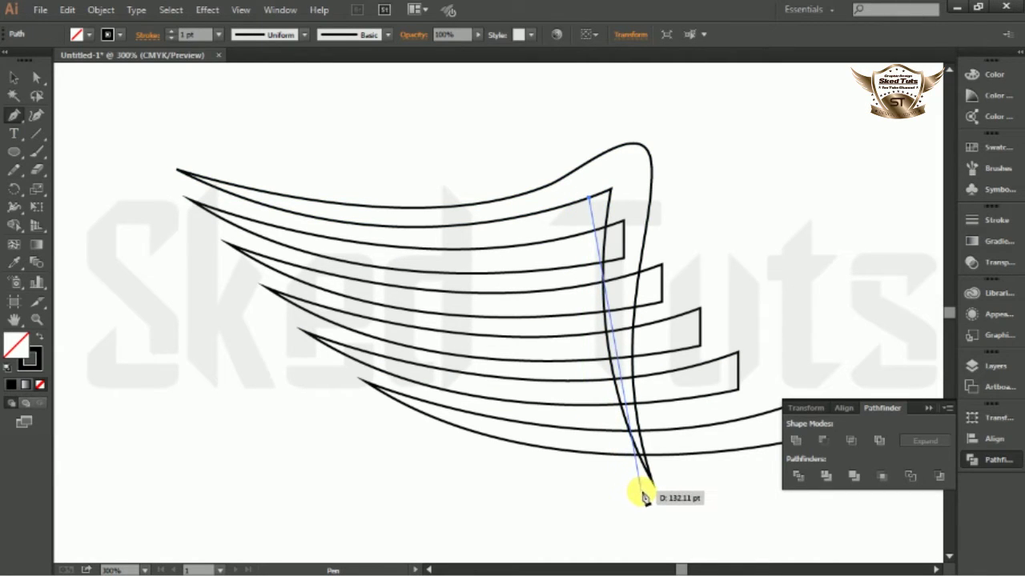
left_click_drag(640, 492, 690, 559)
scroll(690, 559, "down", 3)
left_click_drag(643, 427, 7, 97)
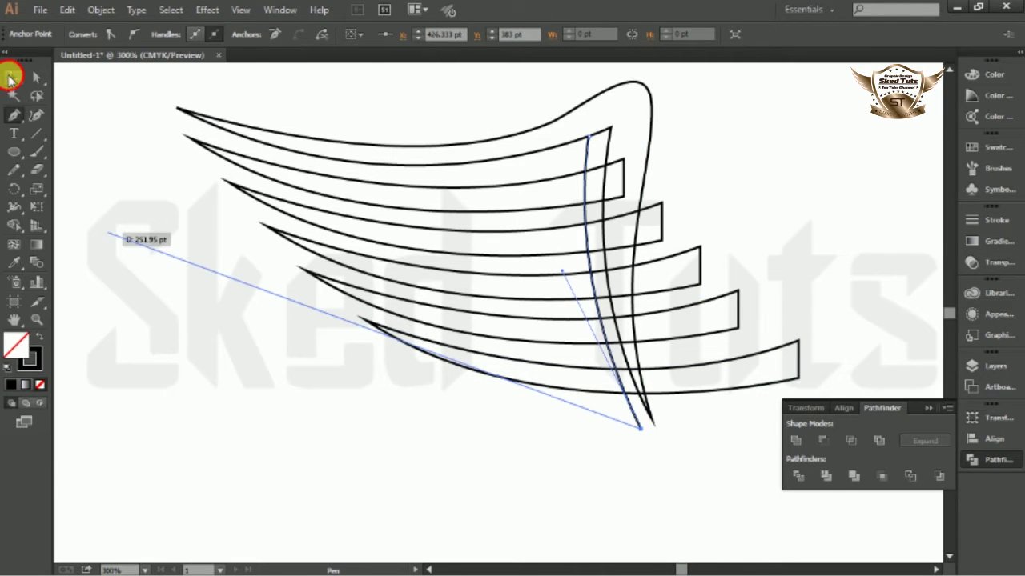
left_click(9, 78)
left_click(690, 136)
left_click_drag(692, 104, 404, 390)
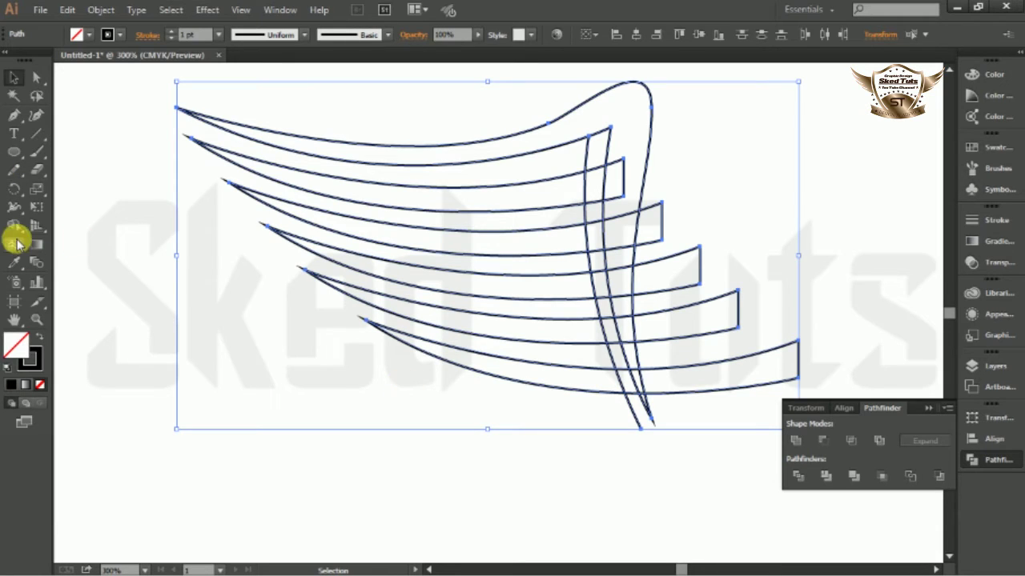
left_click(14, 225)
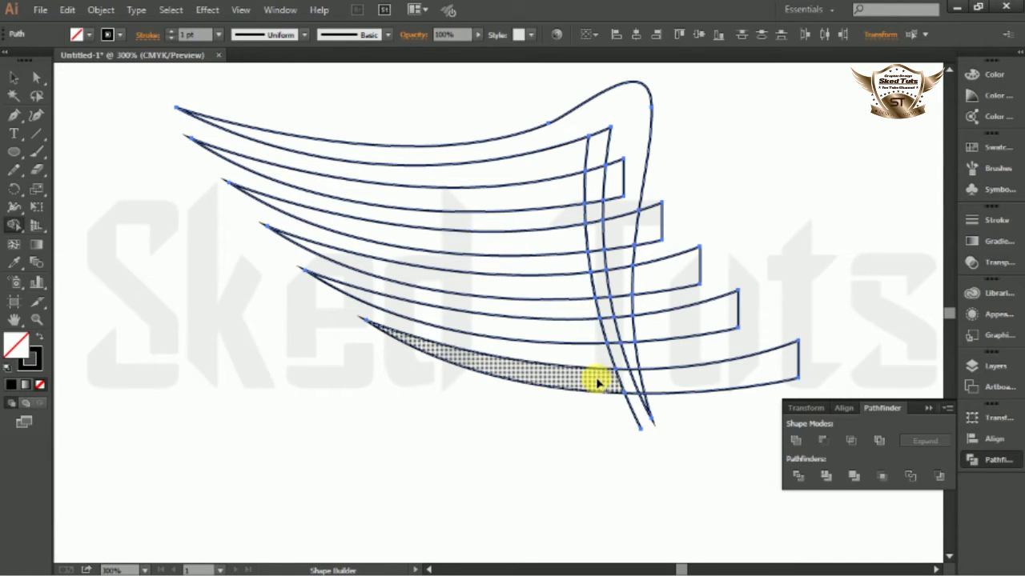
Step: Delete the band ends overhanging past the inner curved edge, restoring the accidentally removed second band
left_click(14, 78)
left_click(200, 318)
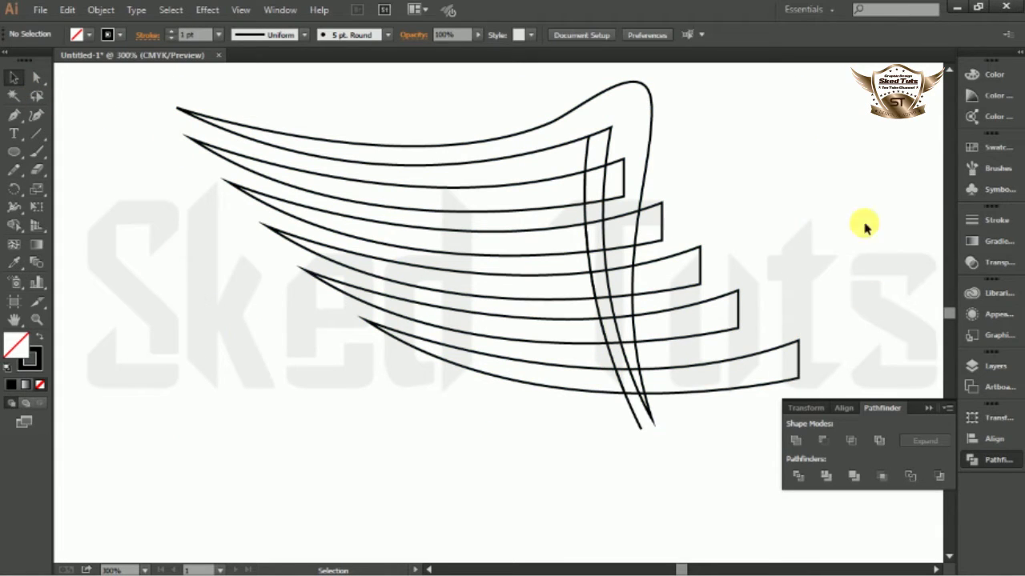
left_click_drag(789, 124, 664, 397)
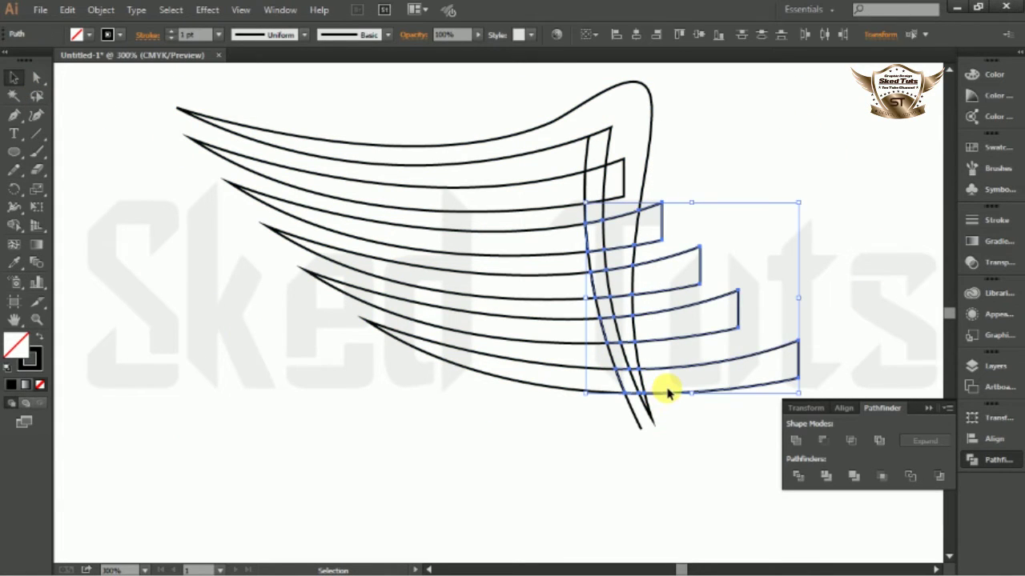
key("Delete")
left_click_drag(620, 188, 600, 165)
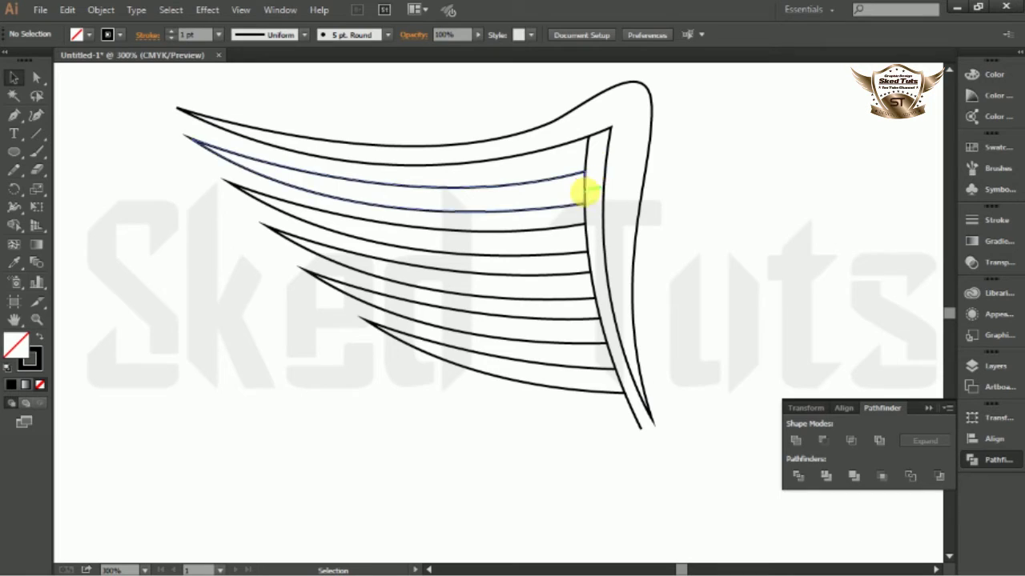
key("Delete")
key("ctrl+z")
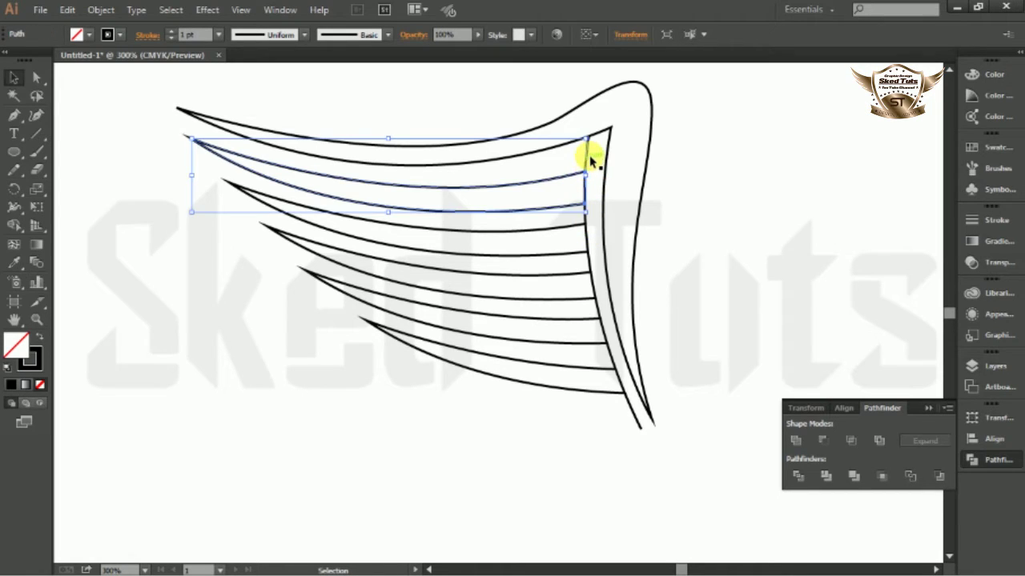
Step: Remove the leftover short vertical segment and the bottom-tip piece, then select the whole wing
left_click(589, 157)
key("Delete")
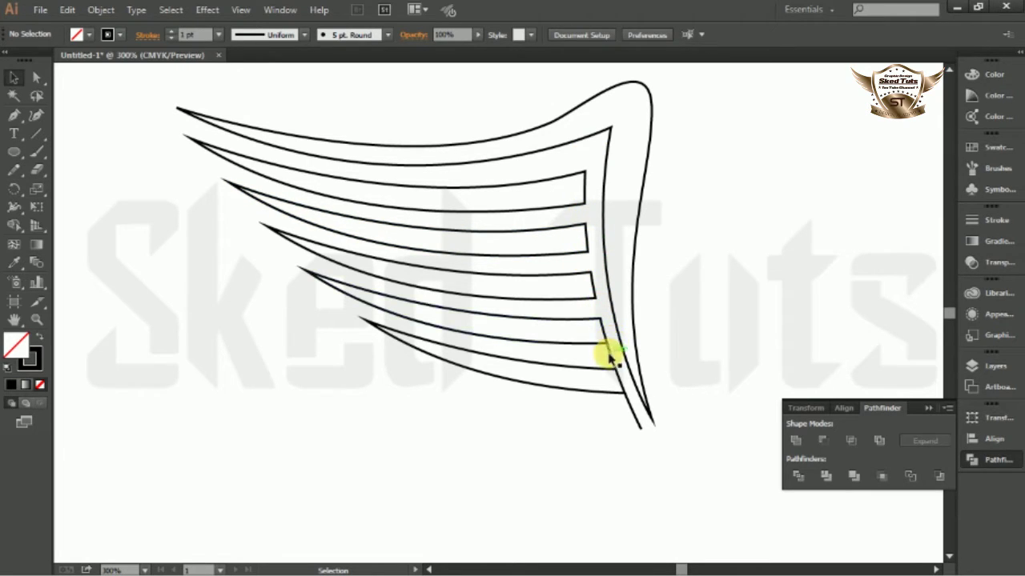
left_click(633, 413)
key("Delete")
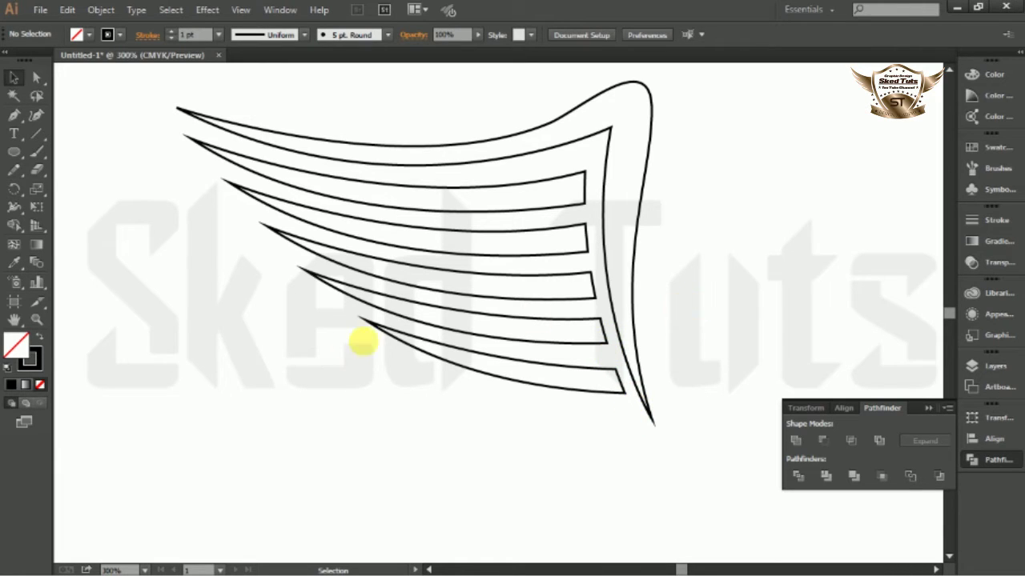
scroll(353, 345, "down", 2)
left_click_drag(601, 153, 297, 412)
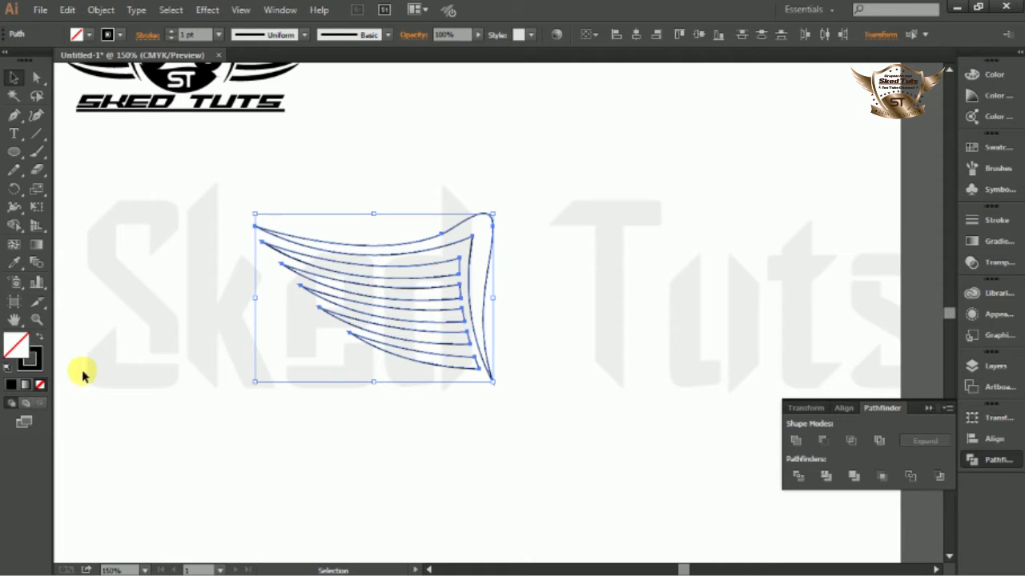
Step: Set the wing paths' stroke to None and their fill to solid black
left_click(119, 34)
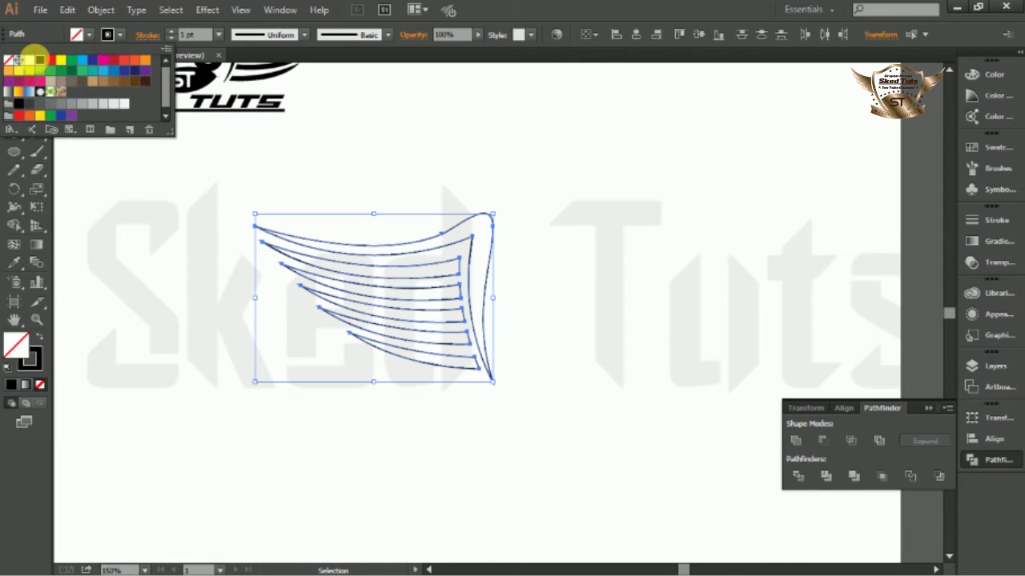
left_click(11, 61)
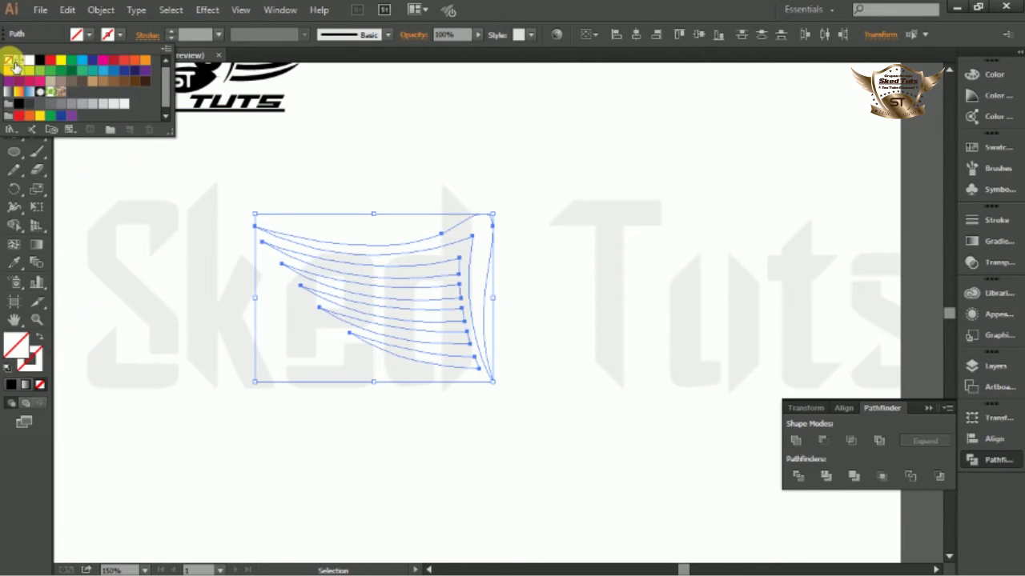
left_click(88, 35)
left_click(87, 33)
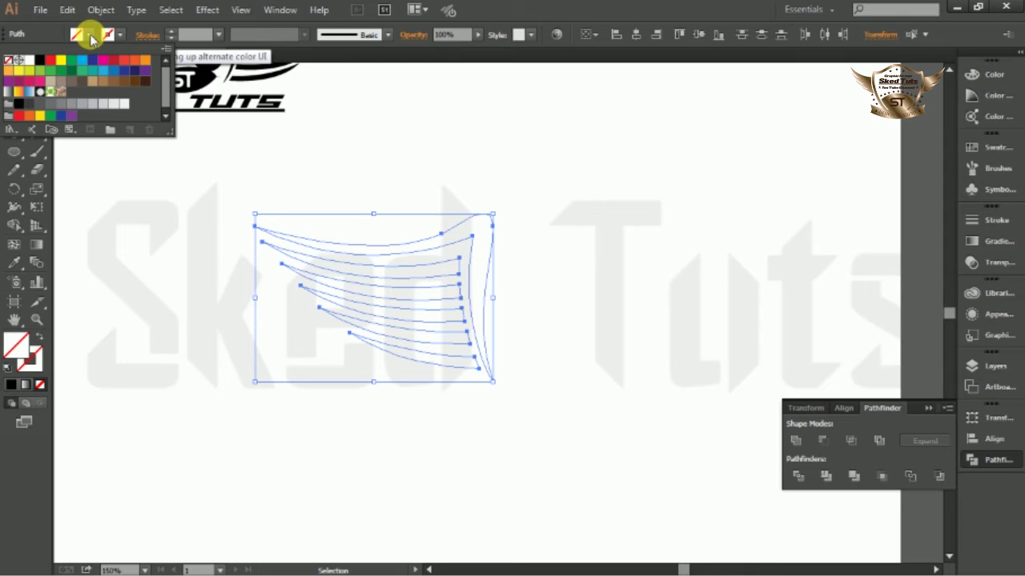
left_click(46, 65)
left_click(585, 297)
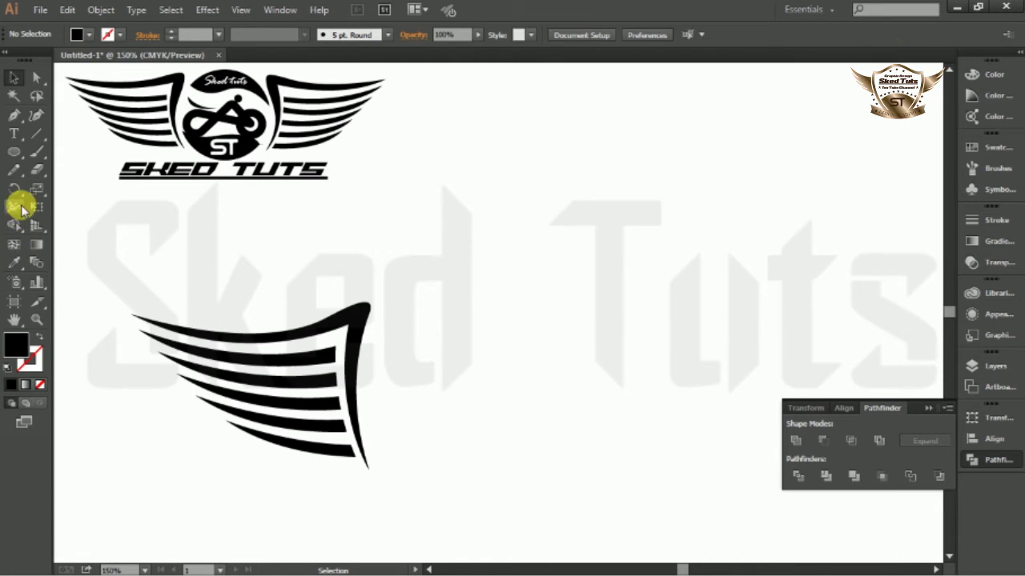
Step: Draw a large circle with the Ellipse tool just right of the wing
left_click(15, 156)
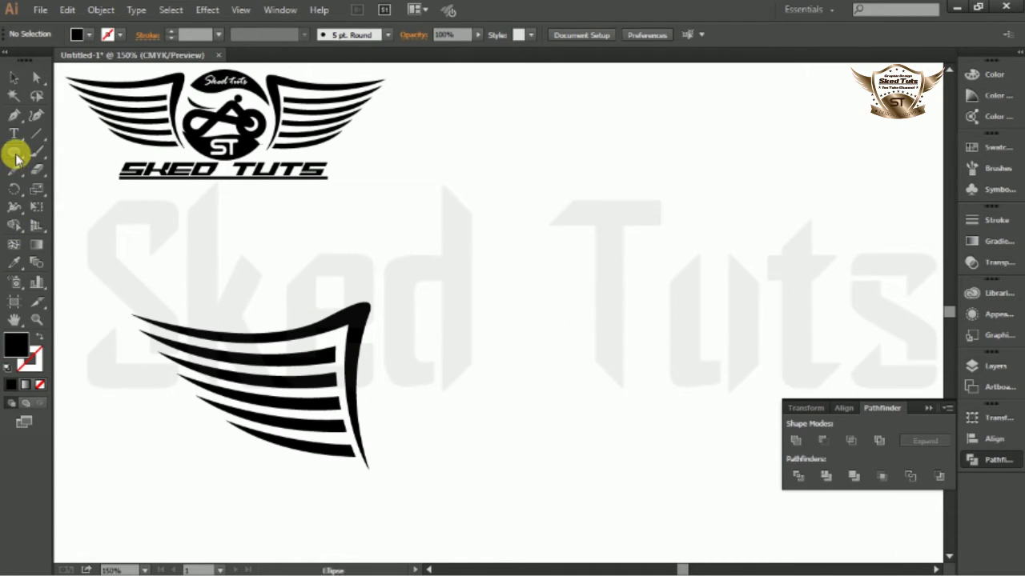
left_click_drag(472, 387, 589, 425)
key("ctrl+minus")
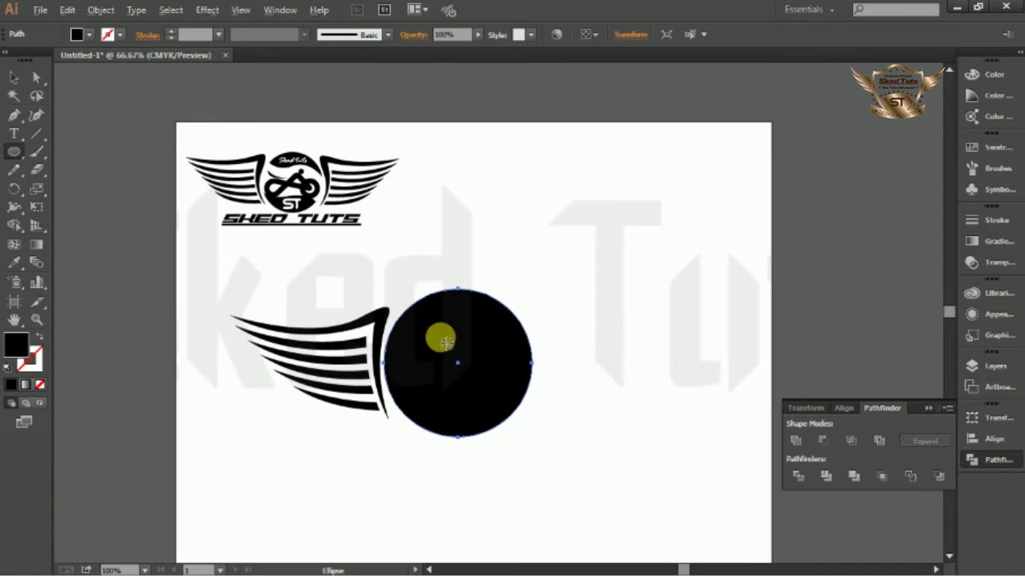
key("ctrl+plus")
key("ctrl+plus")
Step: Give the circle a black outline and no fill
left_click(14, 77)
left_click(108, 36)
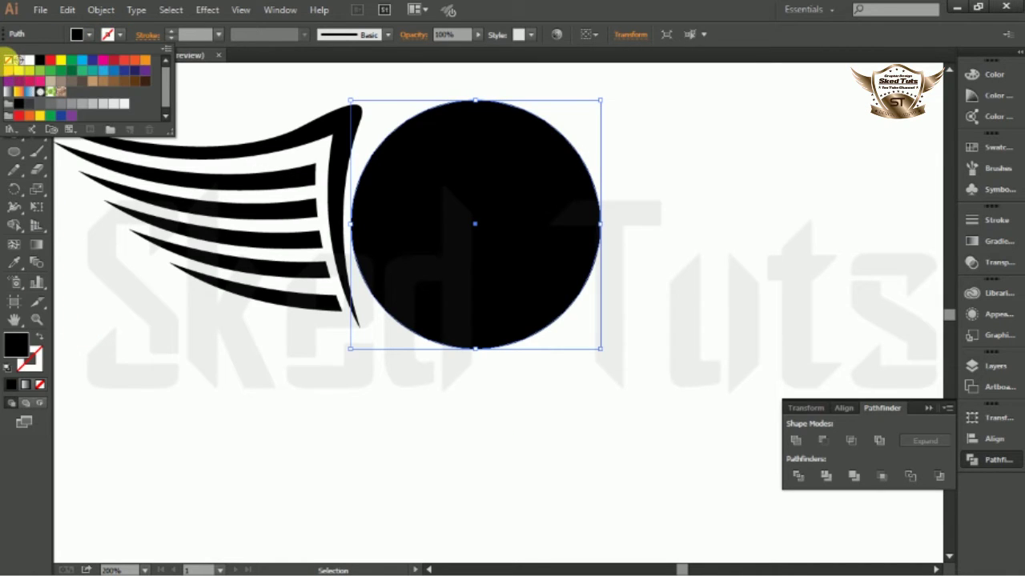
left_click(38, 62)
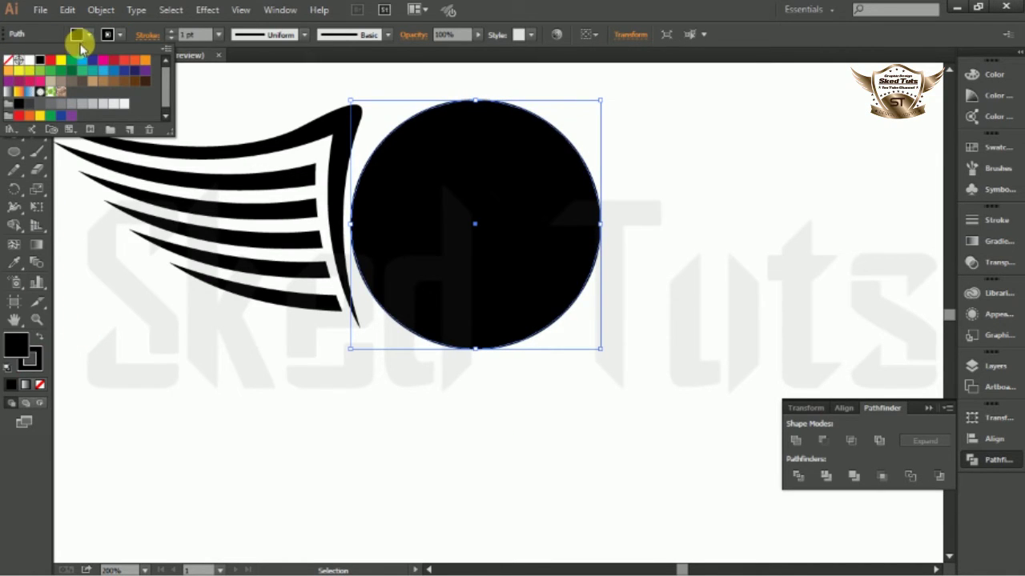
left_click(9, 61)
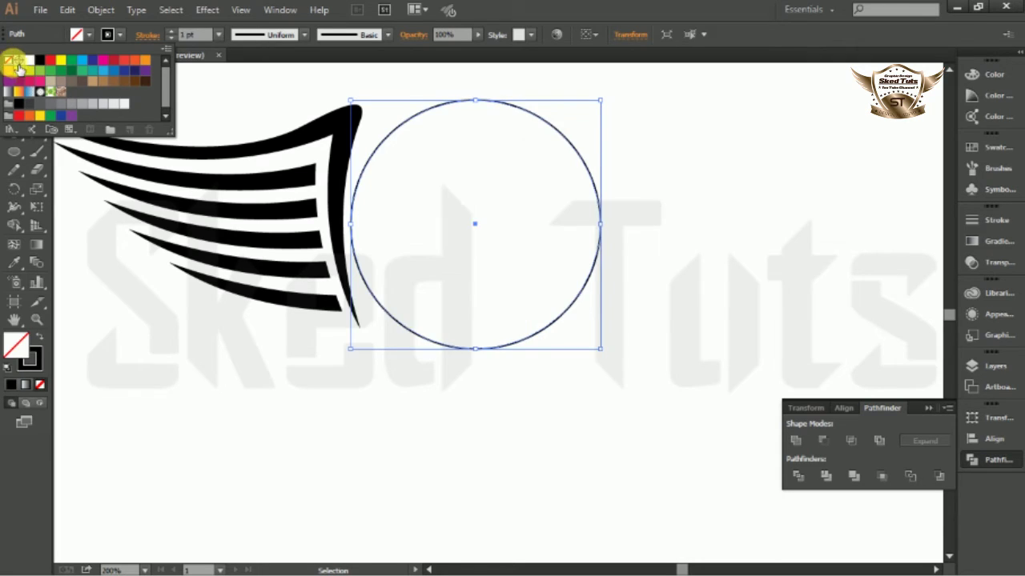
left_click(755, 217)
Step: Reflect a copy of the wing group vertically and drag it to the circle's right side
left_click(295, 276)
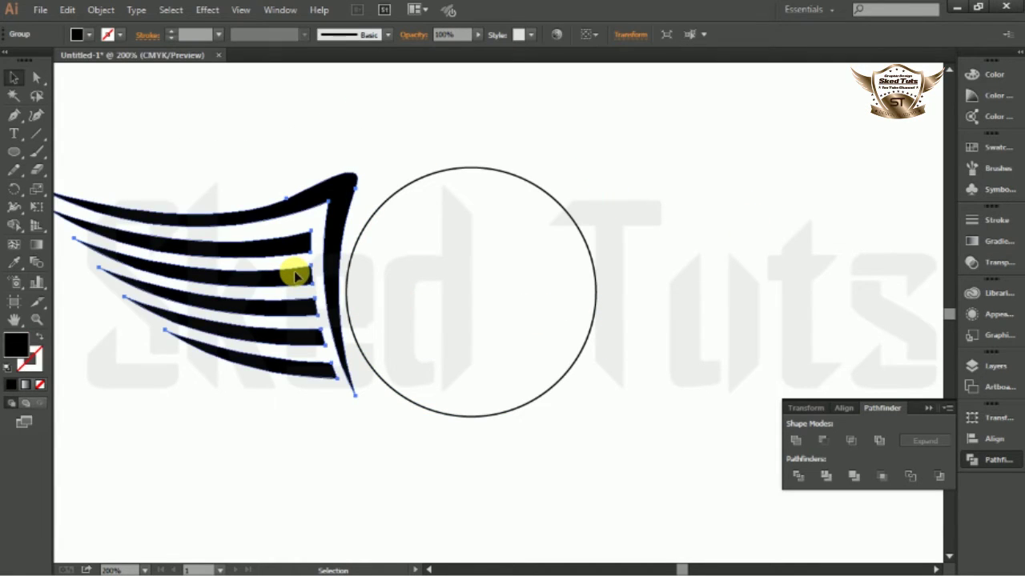
right_click(296, 276)
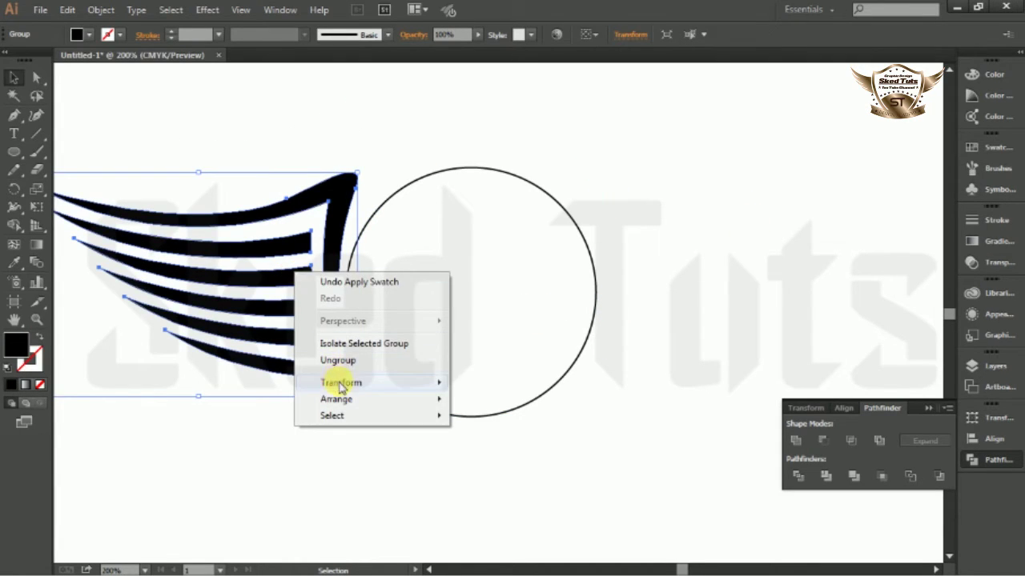
mouse_move(340, 387)
left_click(496, 440)
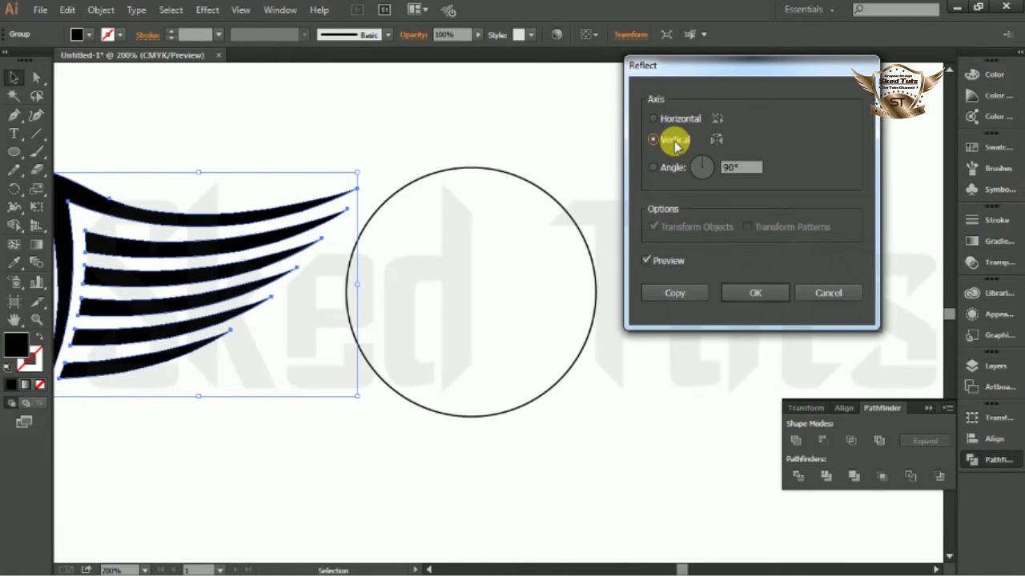
left_click(648, 260)
left_click(648, 260)
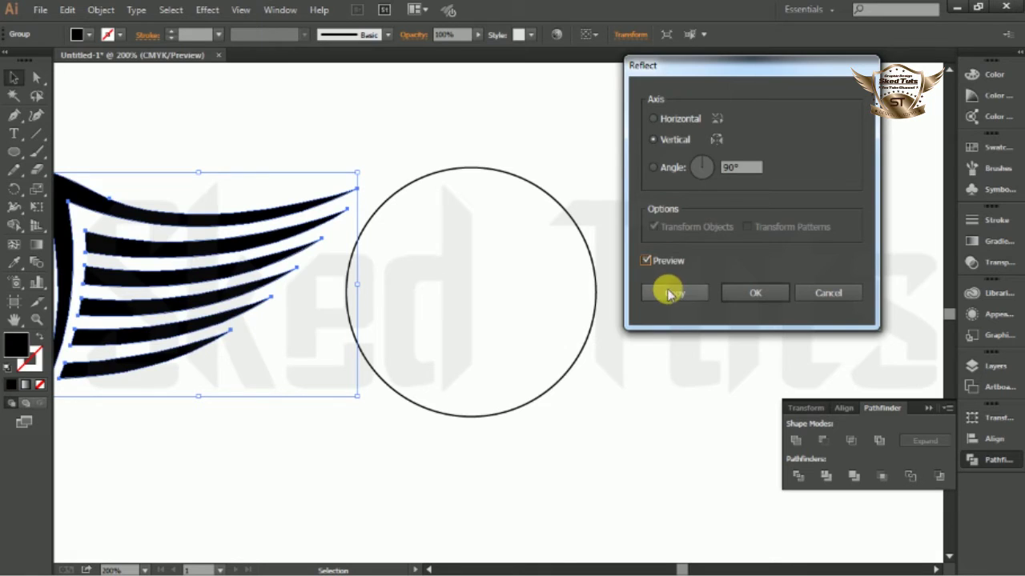
left_click(672, 293)
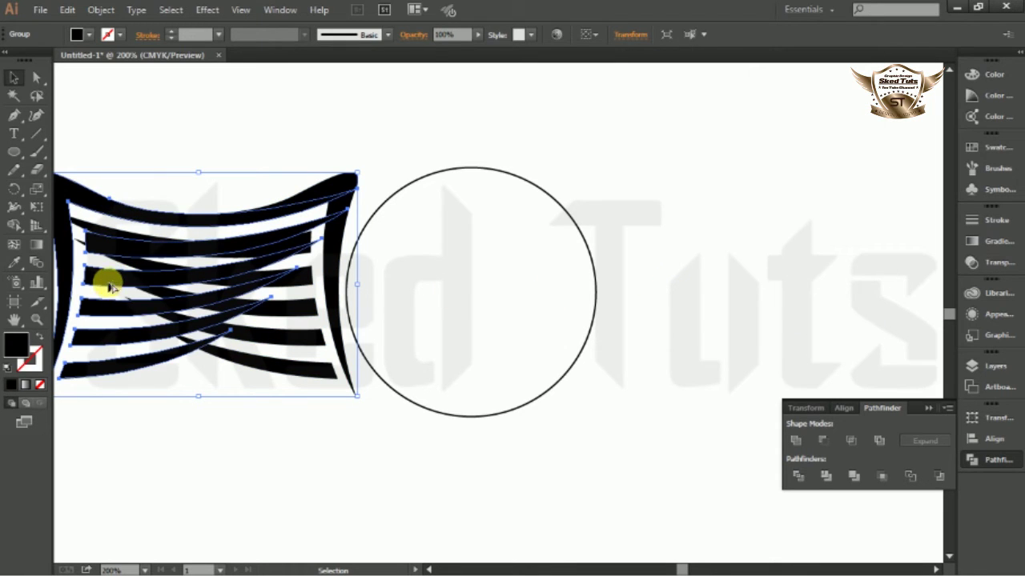
left_click_drag(109, 284, 656, 284)
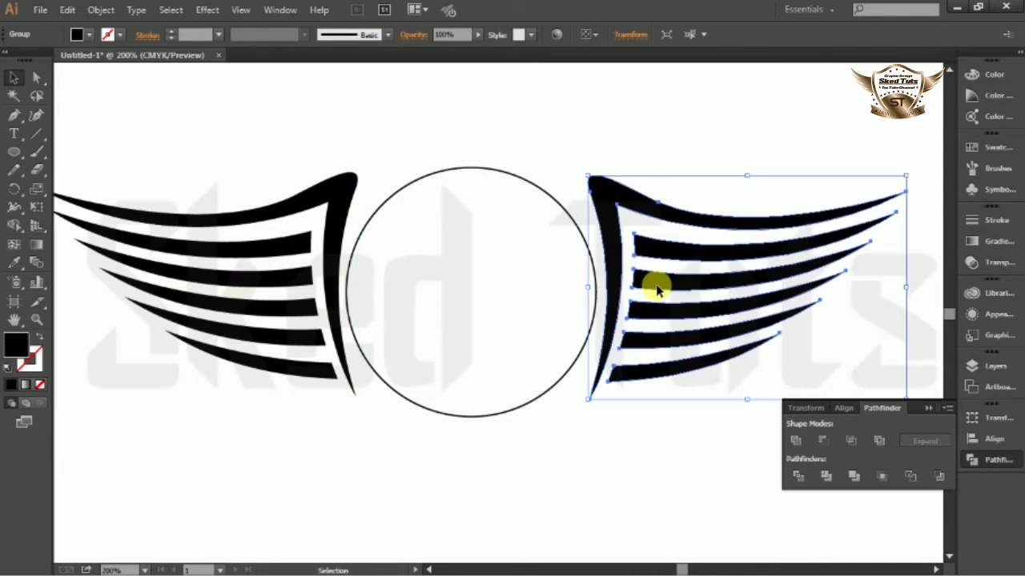
Step: Drop the mirrored wing right of the circle and zoom out to the whole logo
left_click(624, 130)
key("ctrl+1")
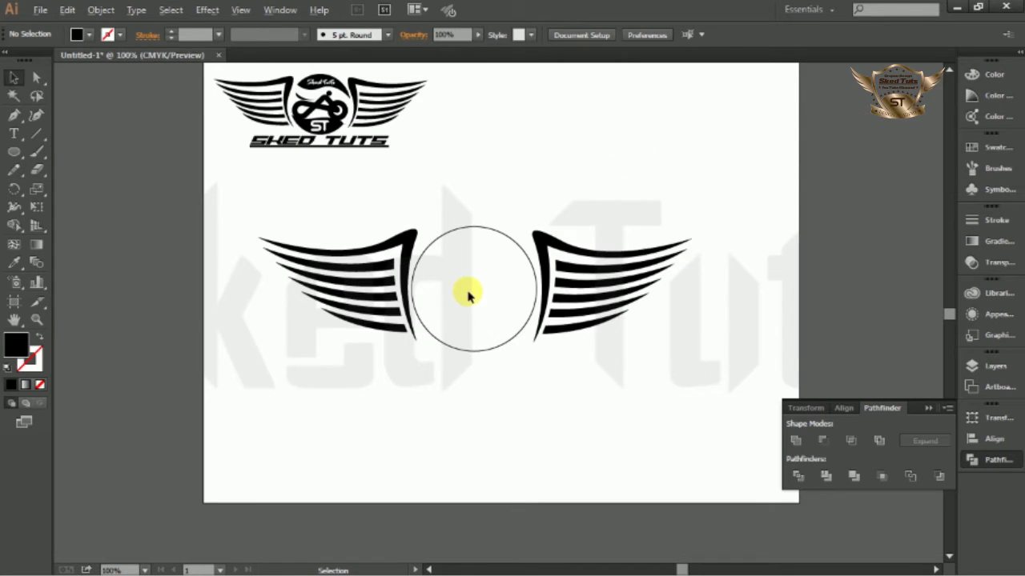
scroll(487, 291, "up", 1)
scroll(501, 276, "up", 1)
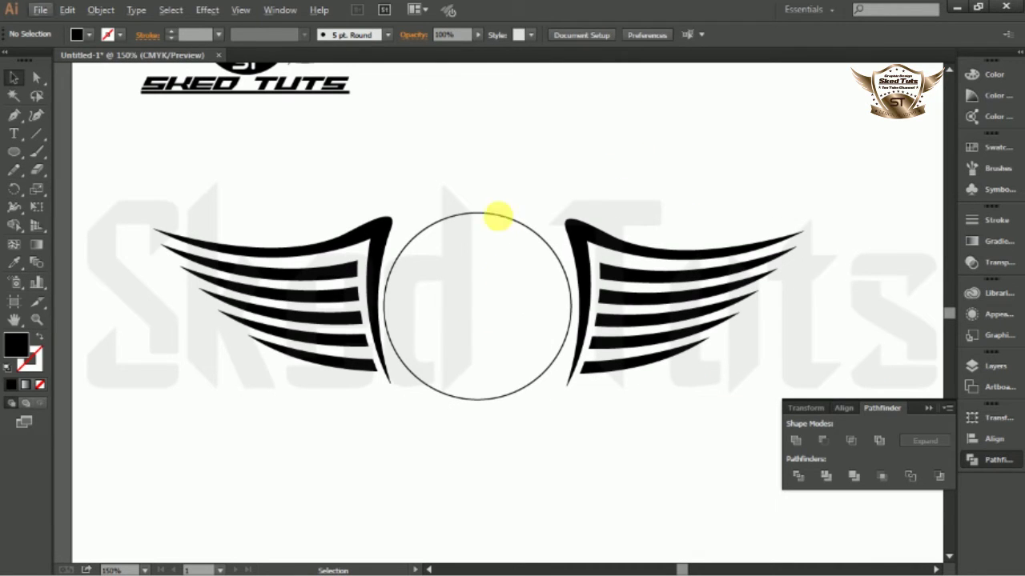
Step: Set the central circle's stroke weight to 7 pt
left_click_drag(487, 170, 486, 270)
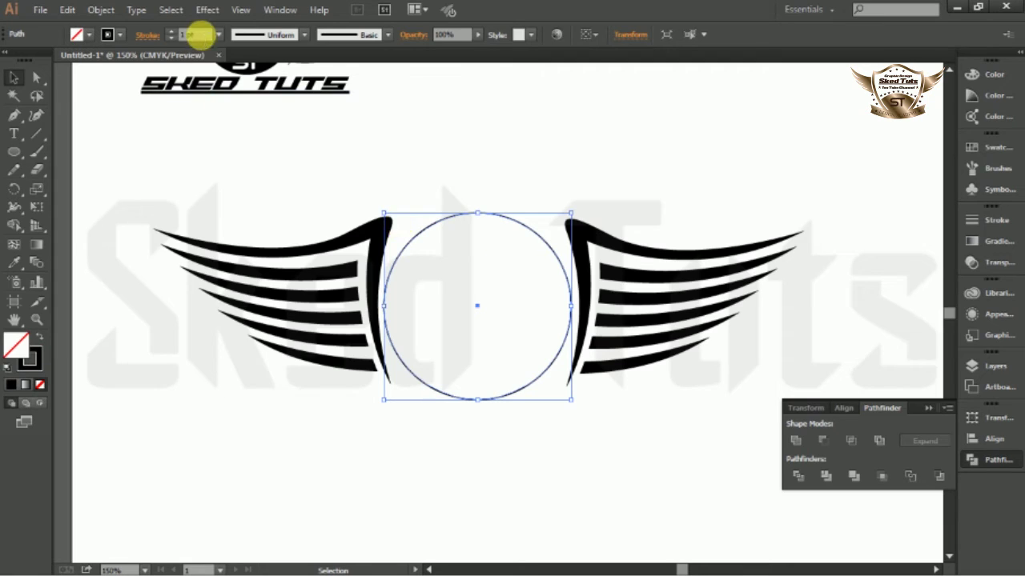
left_click(220, 37)
left_click(244, 172)
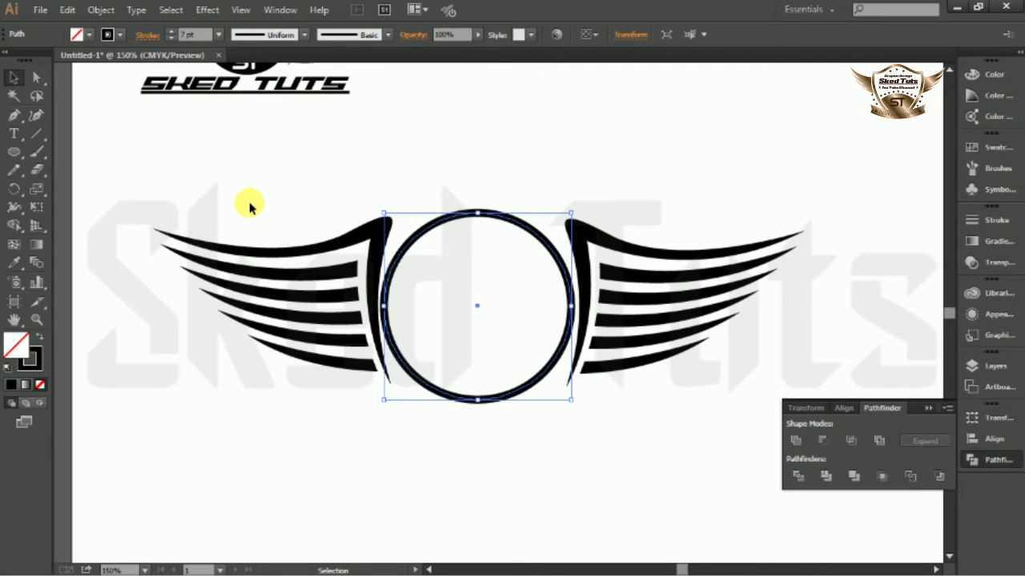
Step: Swap fill and stroke, then draw a small circle inside the big circle
key("ctrl+equal")
key("ctrl+equal")
key("ctrl+shift+a")
key("shift+x")
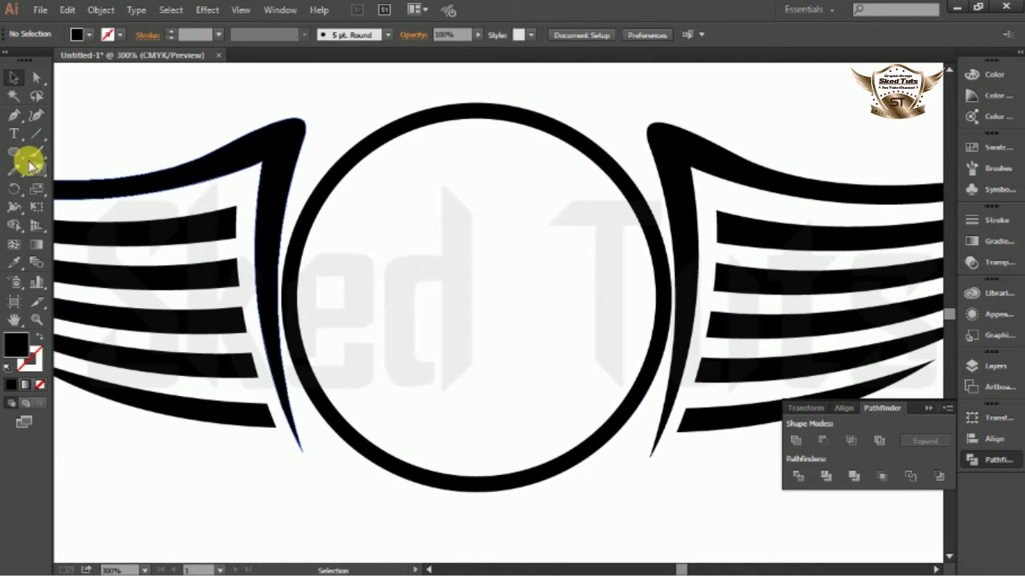
left_click(24, 159)
left_click_drag(544, 316, 608, 314)
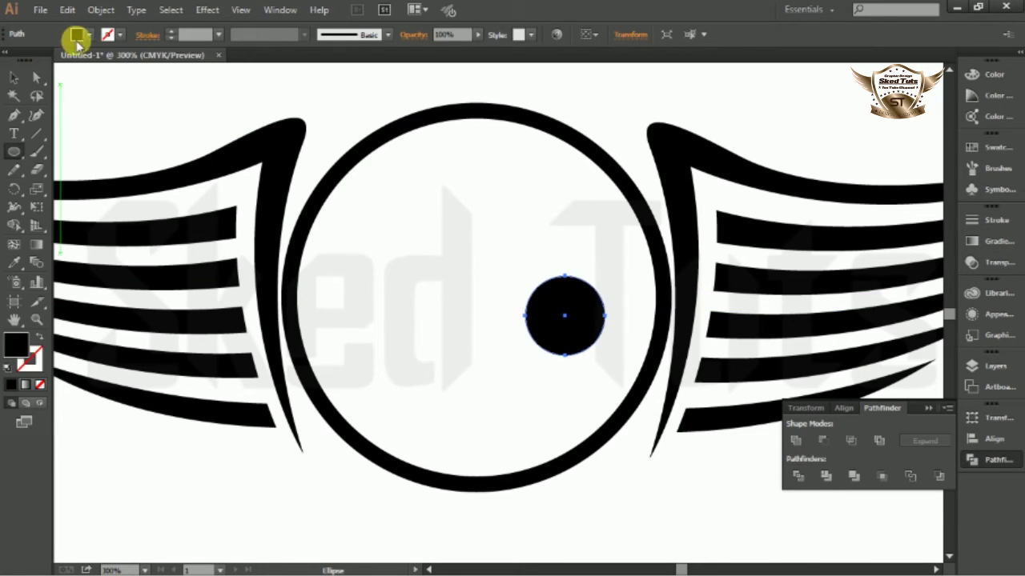
Step: Give the small circle no fill and a black 5 pt outline
left_click(86, 35)
left_click(12, 62)
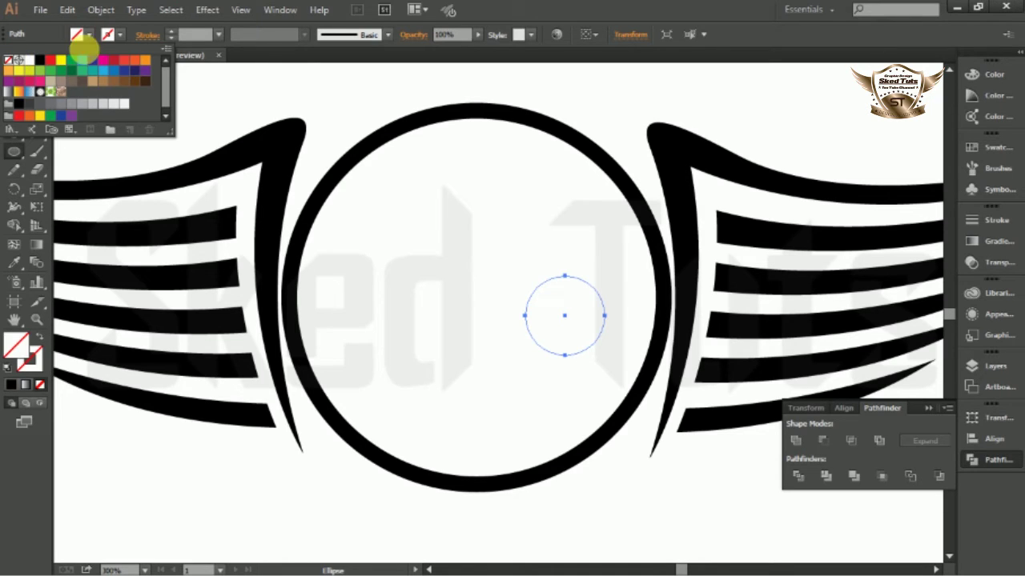
left_click(119, 35)
left_click(39, 60)
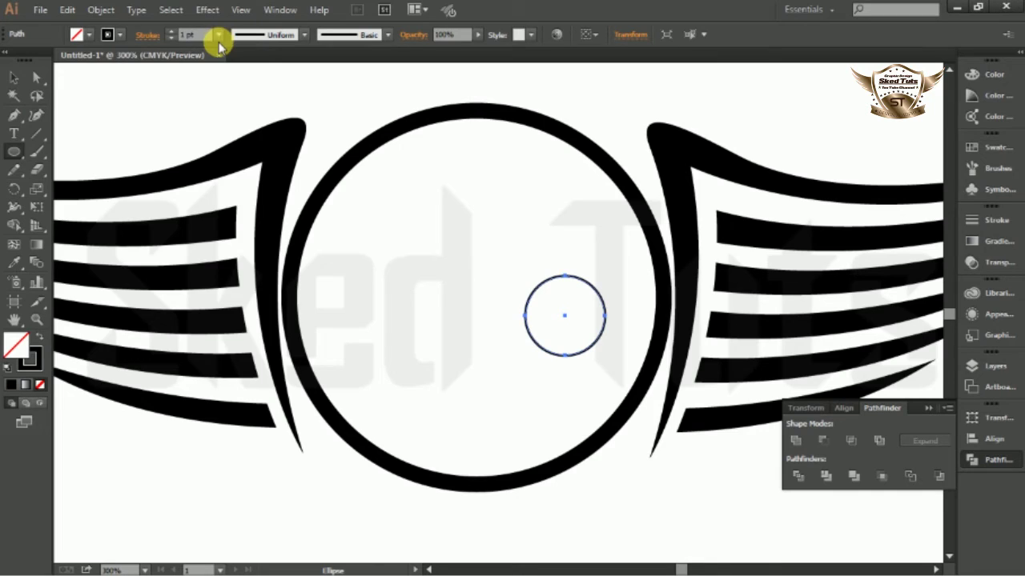
left_click(218, 35)
left_click(242, 168)
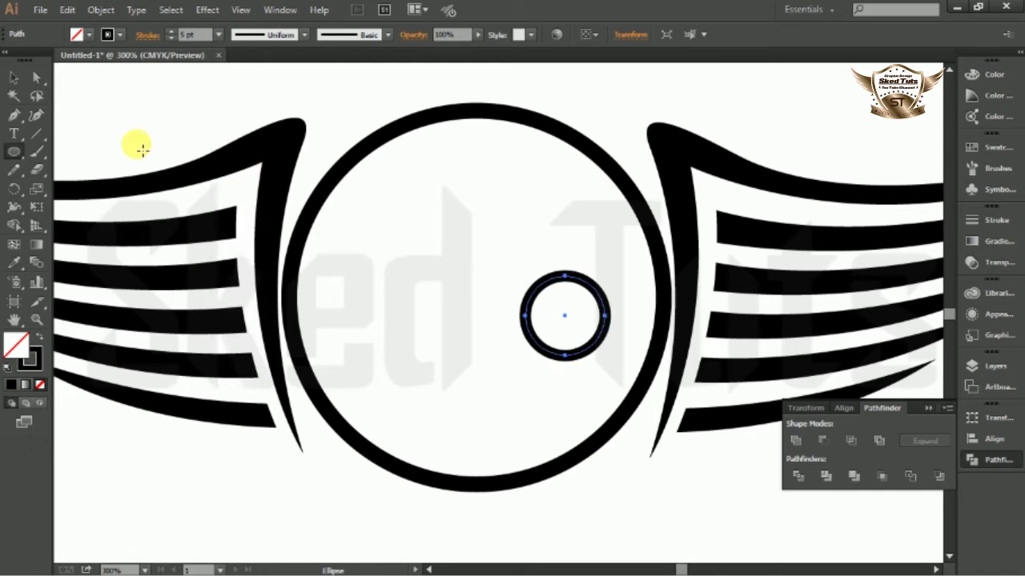
Step: Duplicate the small ring to the left, keeping its original size
left_click(14, 78)
left_click(584, 309)
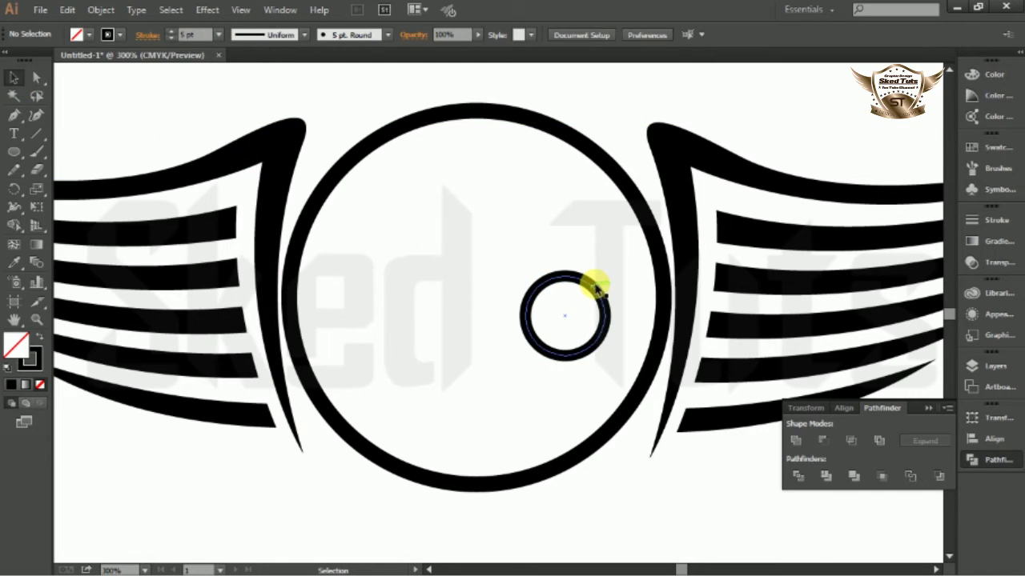
left_click(594, 284)
left_click_drag(607, 277, 596, 280)
left_click(604, 276)
left_click(596, 305)
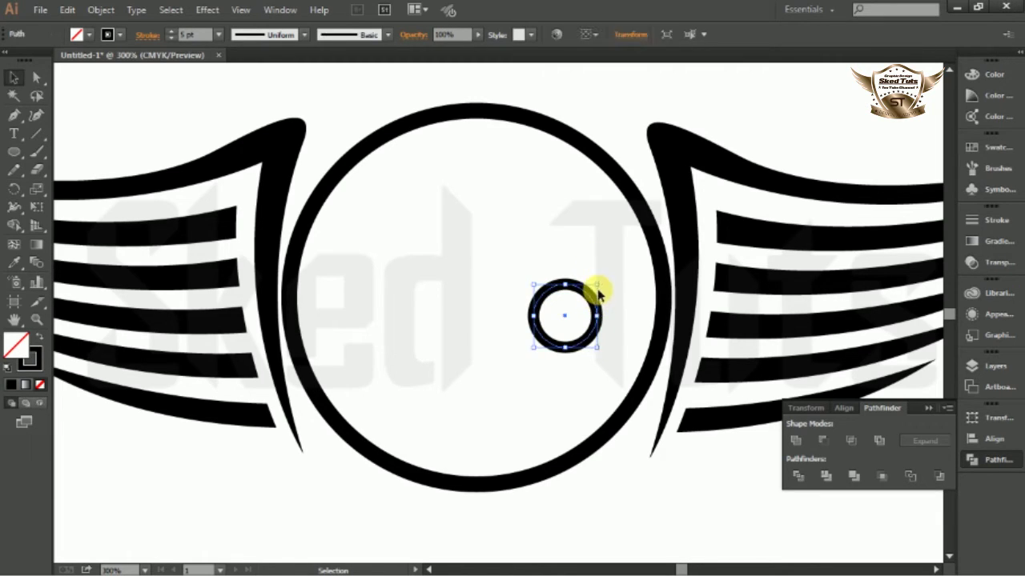
key("ctrl+z")
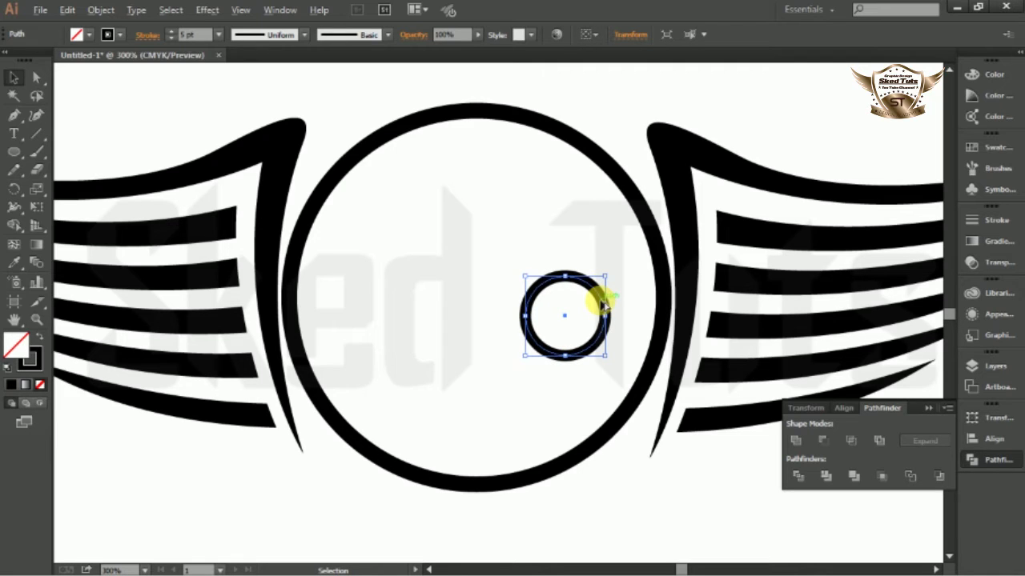
left_click_drag(602, 306, 406, 306)
Step: Place the ring copy on the left and cut it at its bottom and top anchors
left_click(477, 318)
key("ctrl+=")
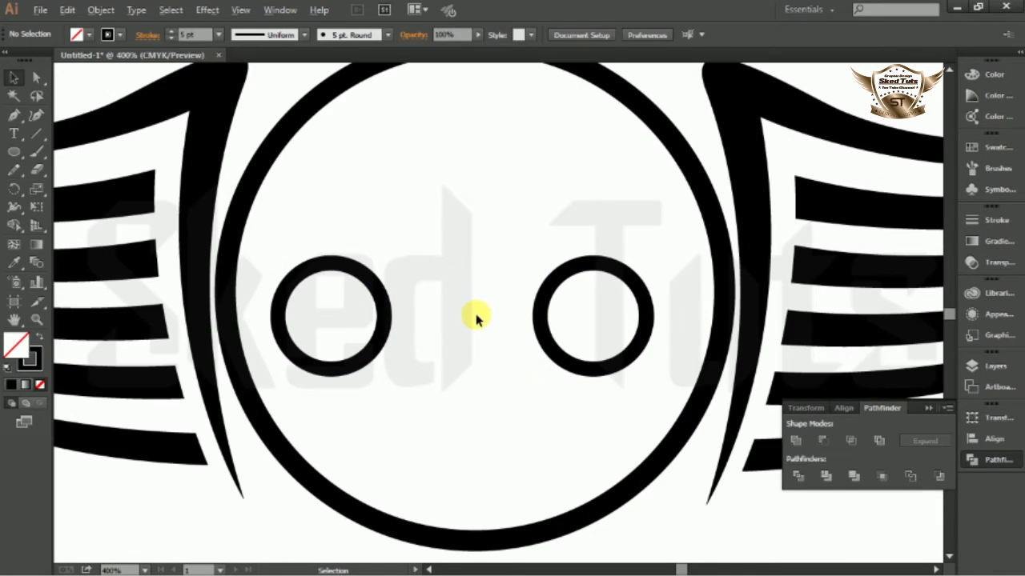
left_click_drag(416, 212, 320, 384)
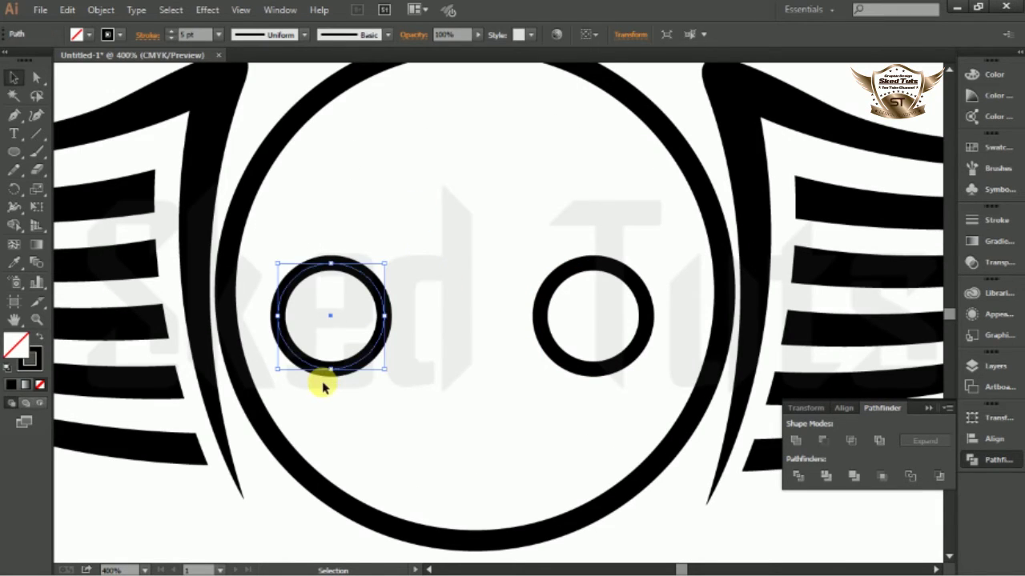
left_click(36, 76)
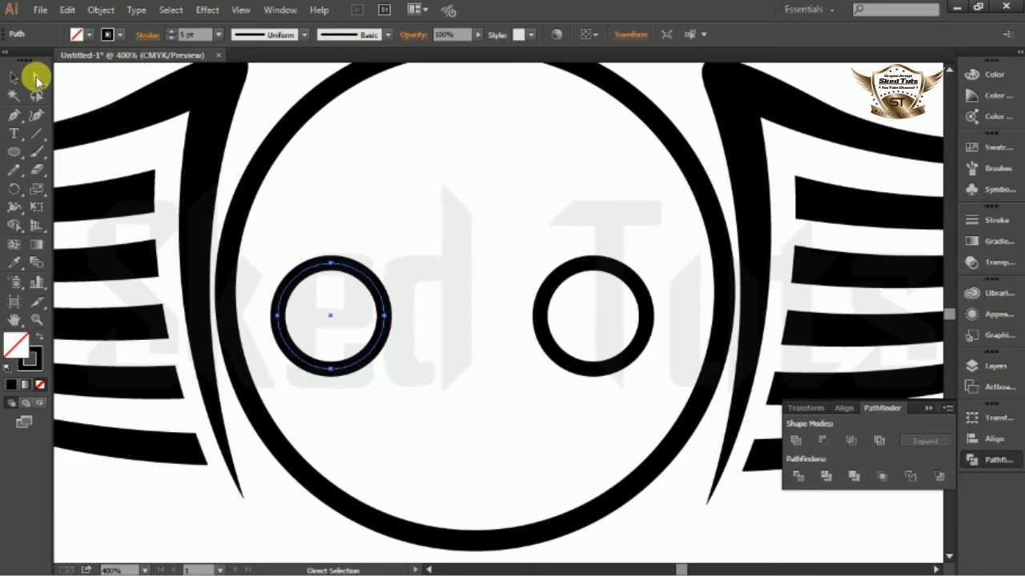
left_click(328, 374)
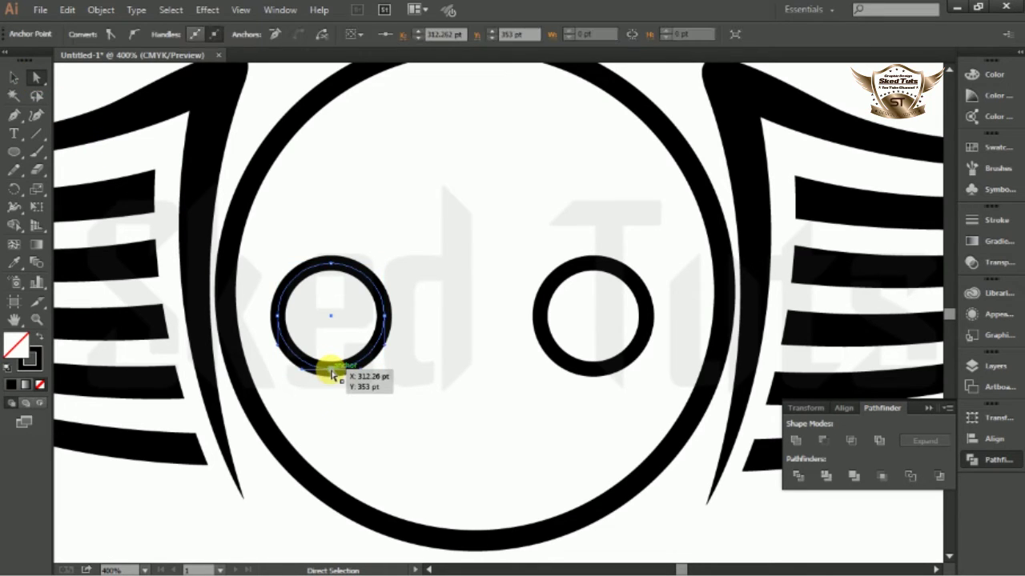
left_click(326, 36)
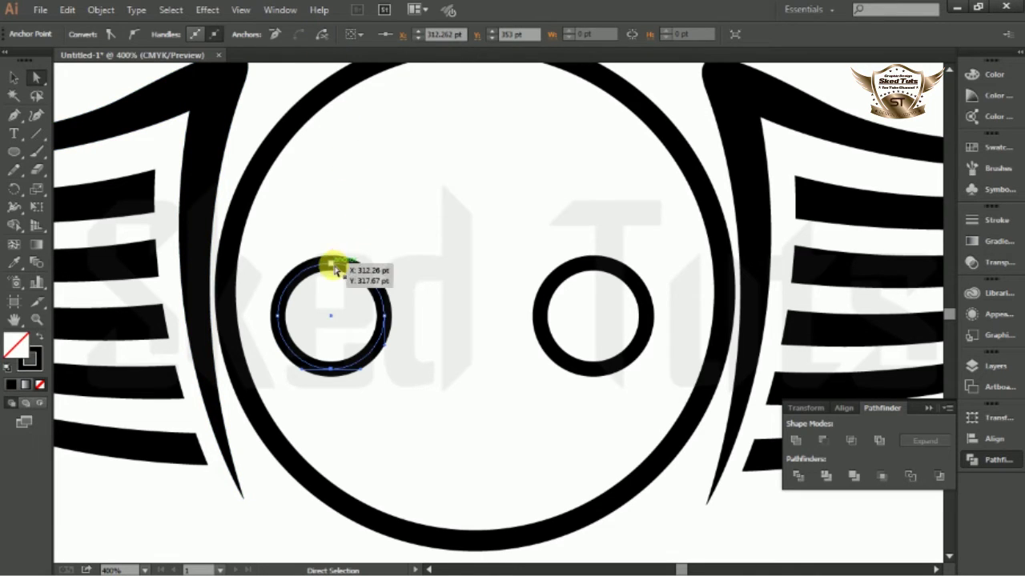
left_click(322, 34)
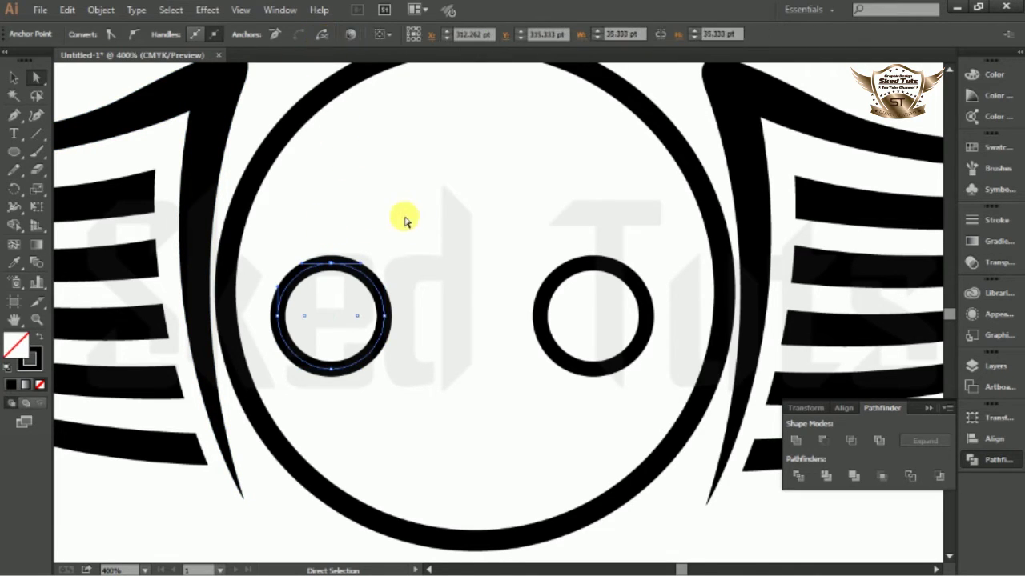
Step: Delete the left ring's right half, leaving a C-shaped arc
left_click(469, 217)
left_click(20, 76)
left_click_drag(408, 325, 336, 326)
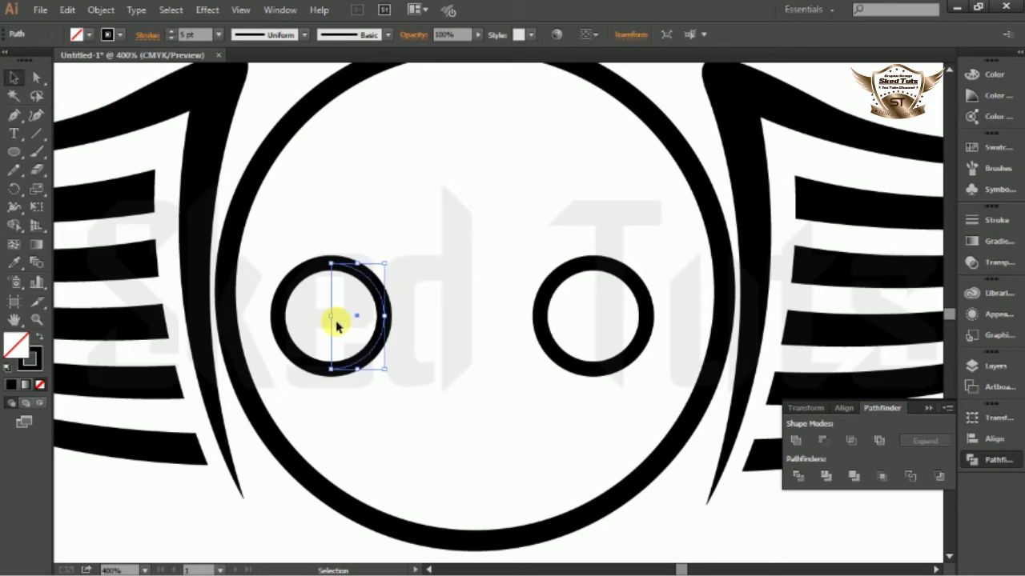
key("Delete")
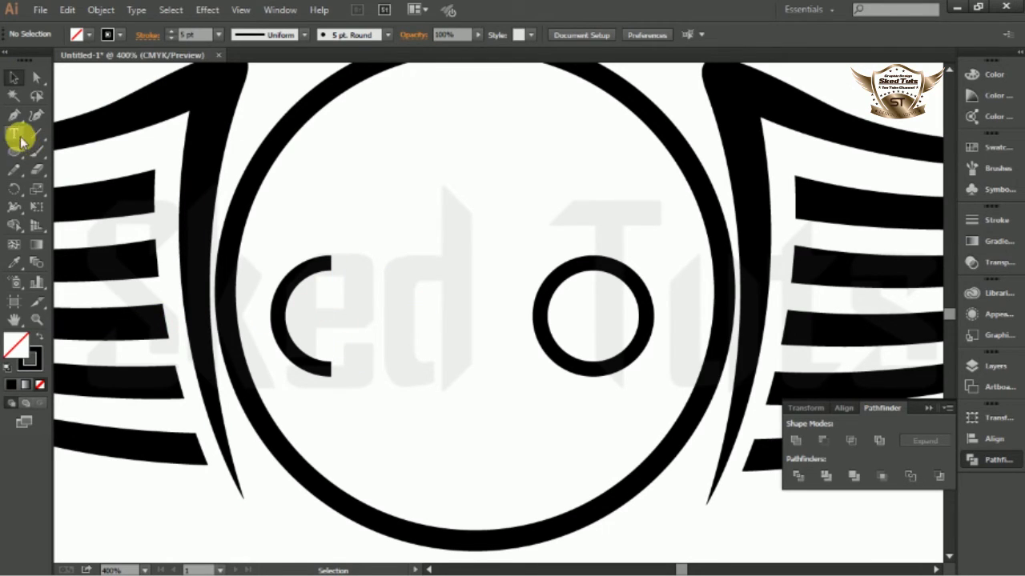
Step: Extend the arc with the Pen tool to a peak, the right ring's centre, and back to its top
left_click(303, 312)
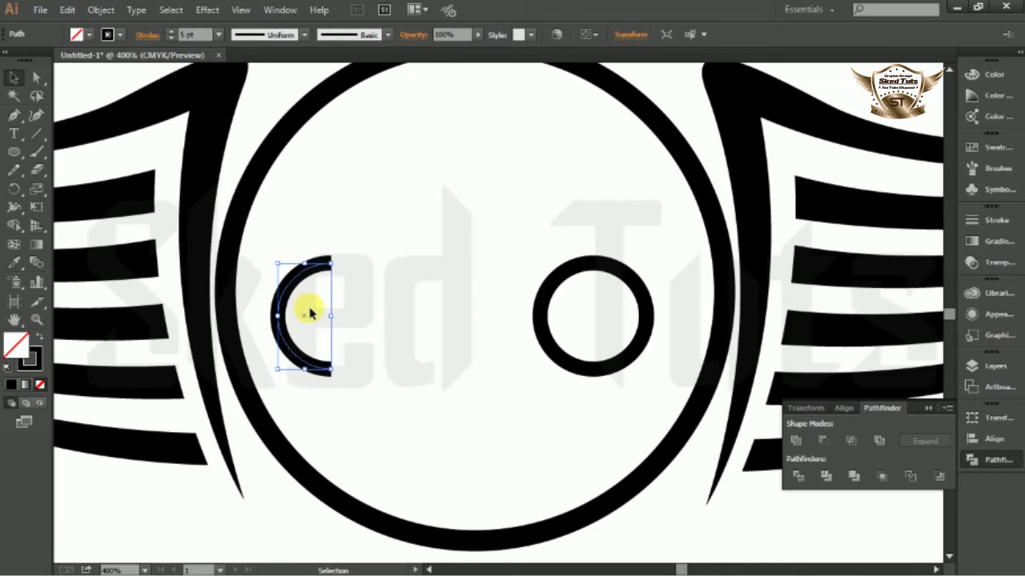
left_click(15, 115)
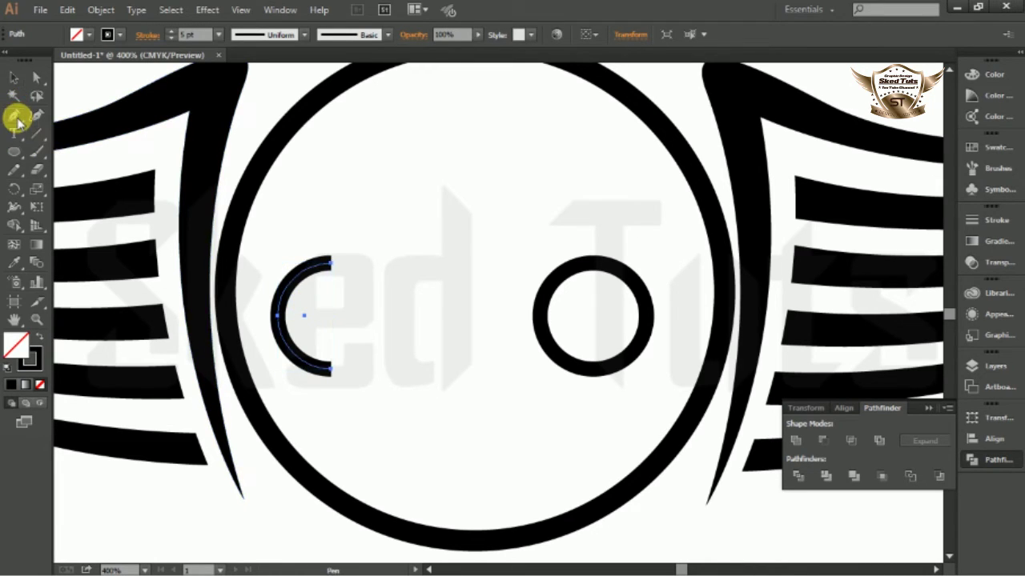
left_click(329, 371)
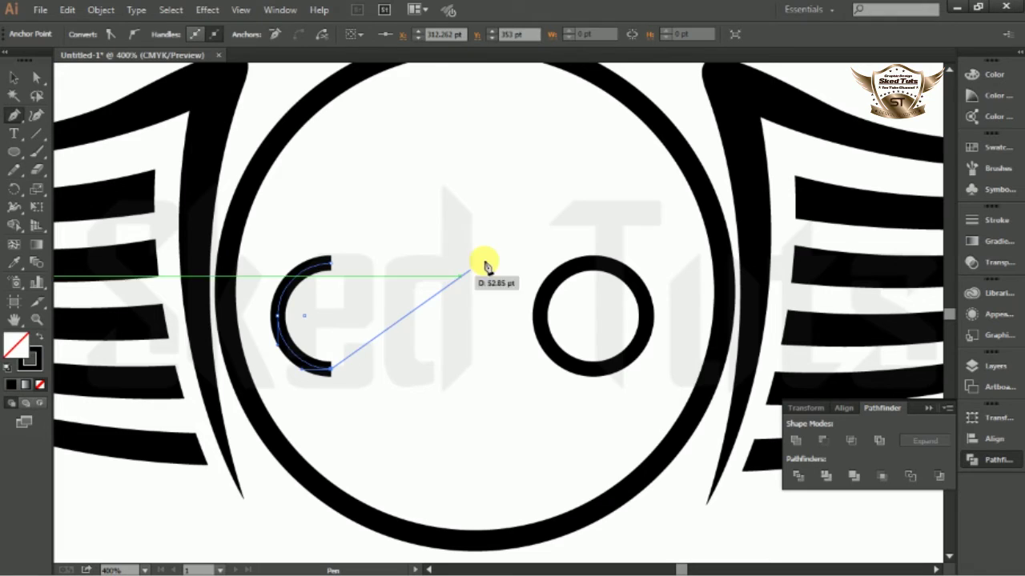
left_click(506, 217)
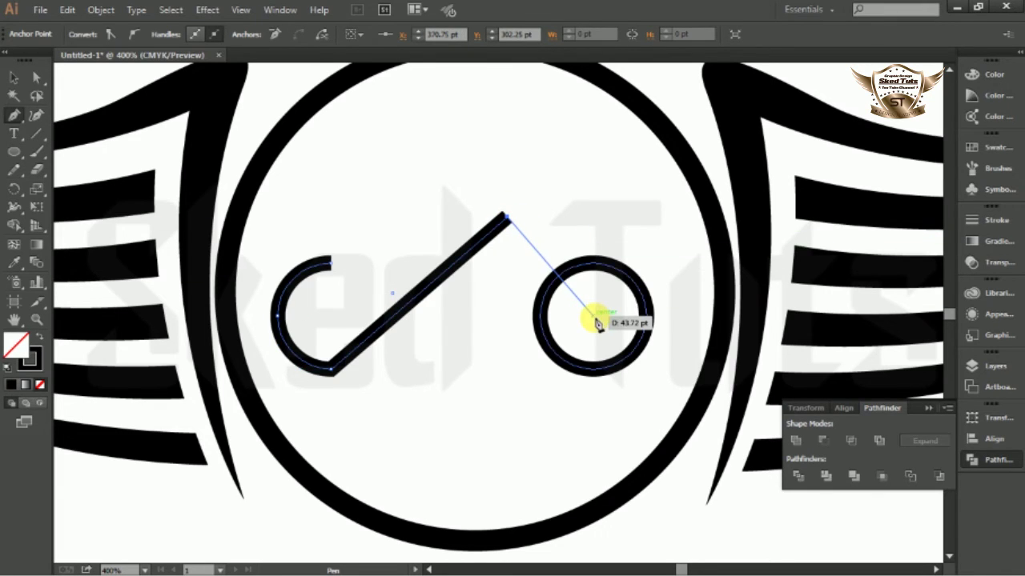
left_click(591, 314)
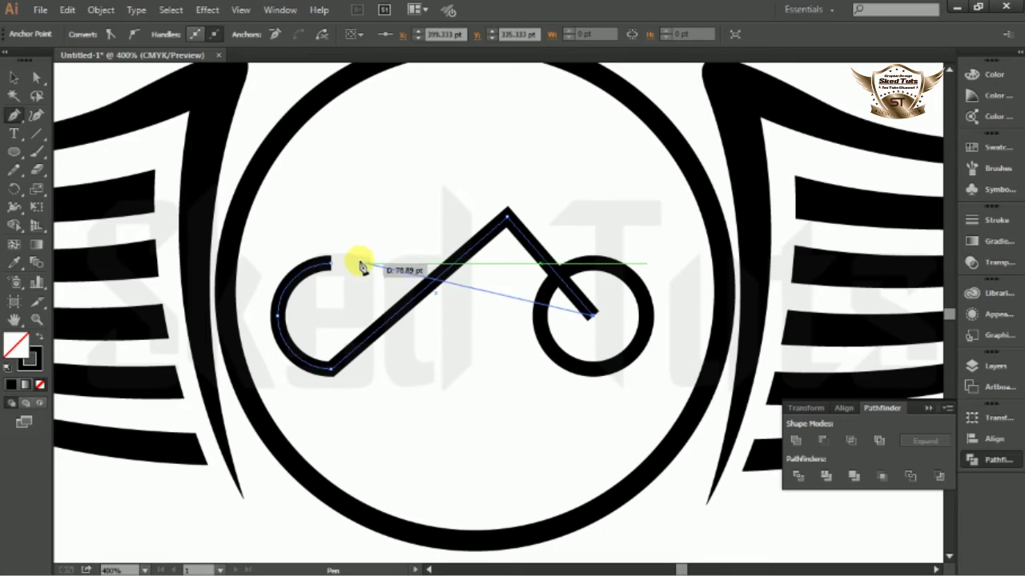
left_click(332, 264)
left_click(14, 78)
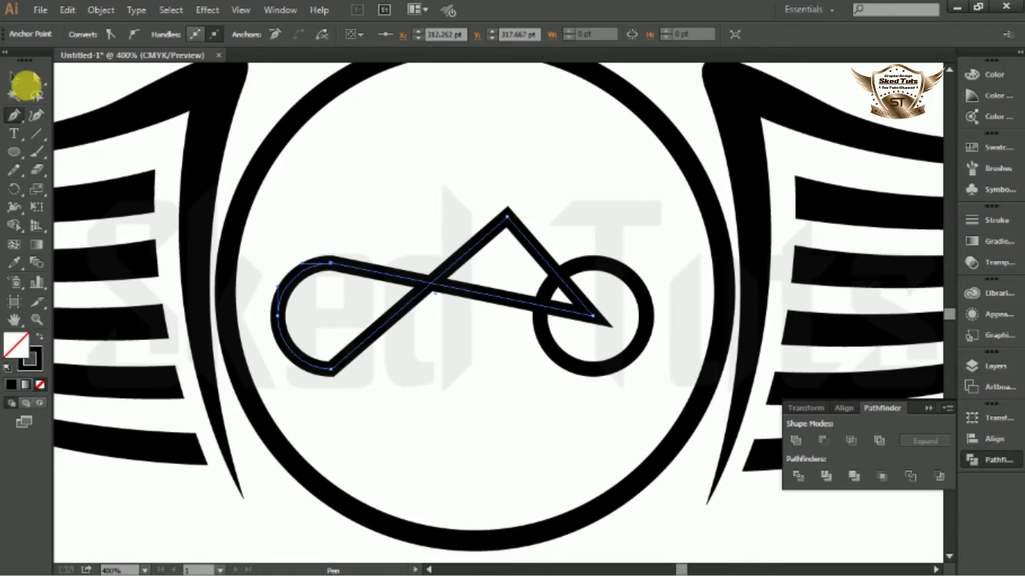
left_click(478, 178)
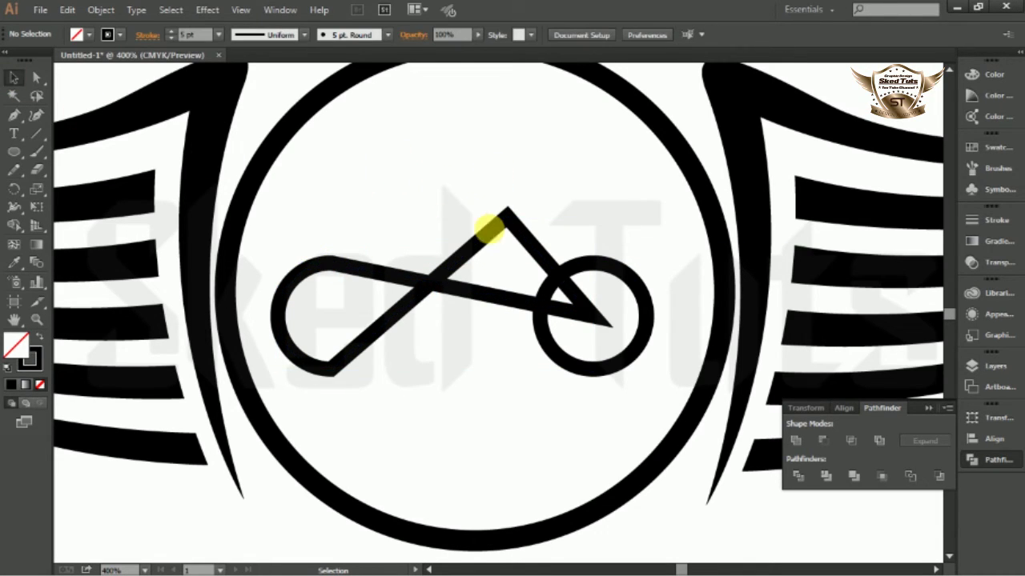
Step: Round the frame's corner at the small wheel and its top apex
left_click(496, 308)
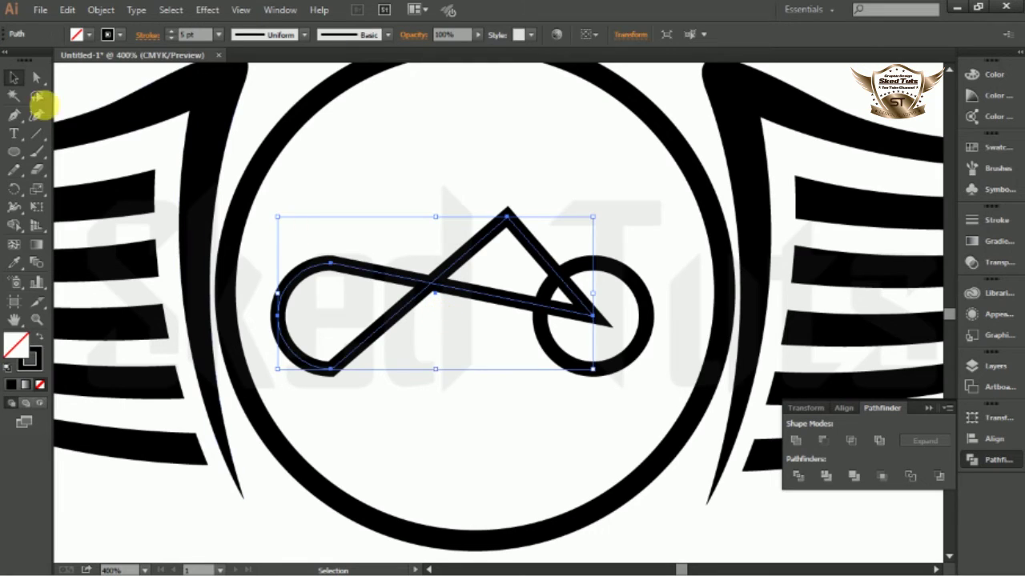
left_click(36, 78)
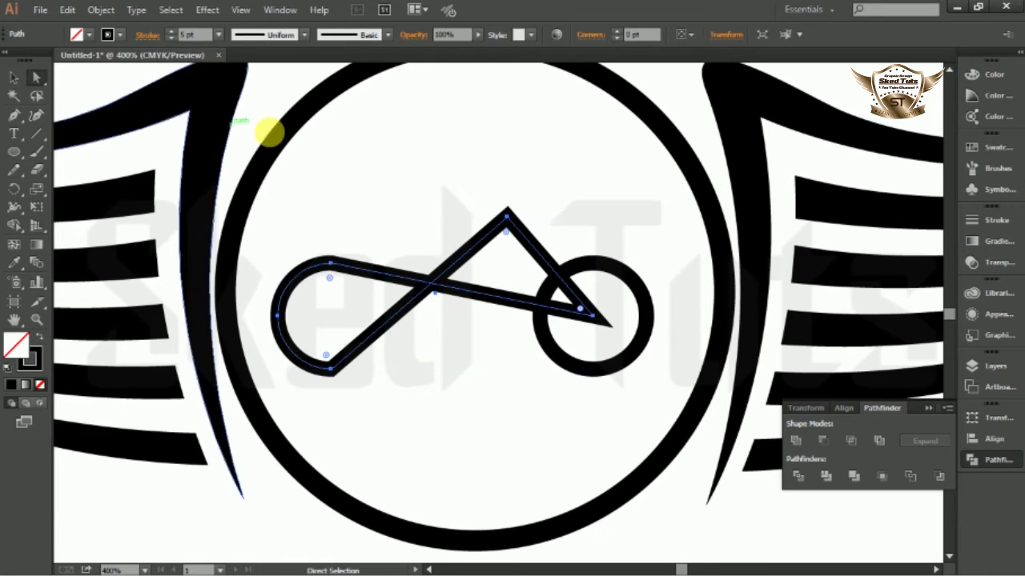
left_click(589, 313)
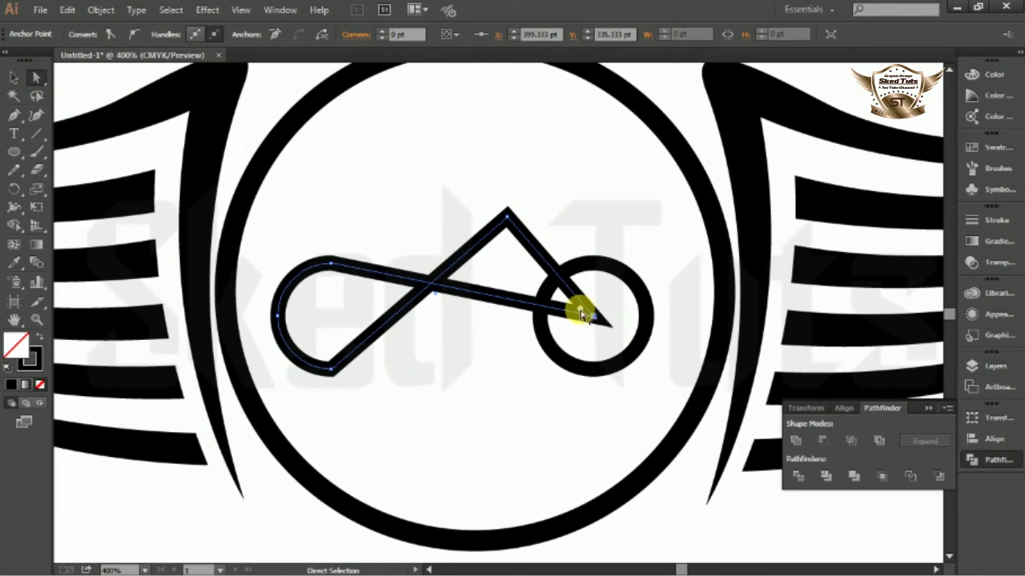
mouse_move(589, 313)
left_mouse_down()
mouse_move(574, 308)
mouse_move(589, 319)
left_mouse_up()
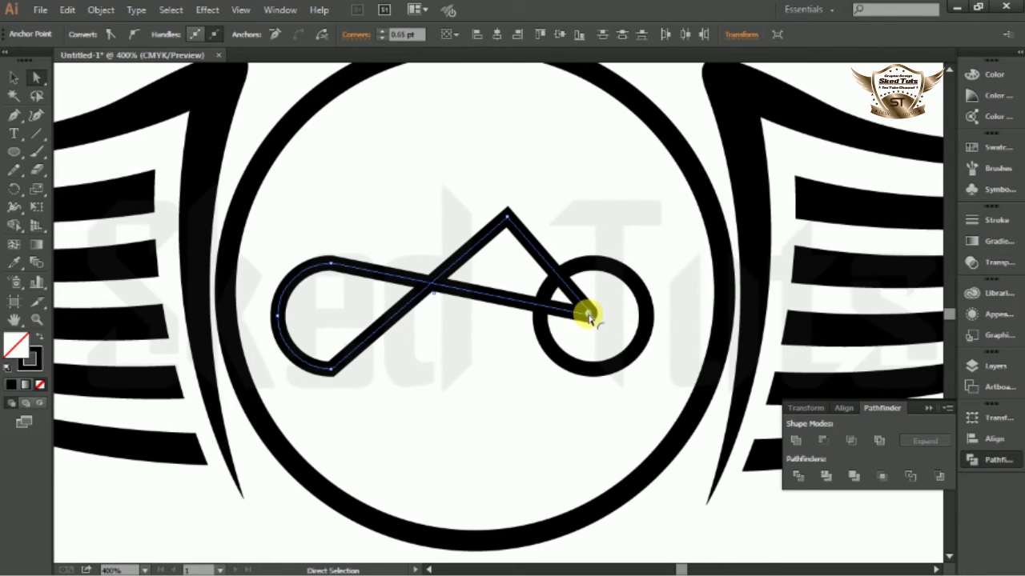
left_click(507, 221)
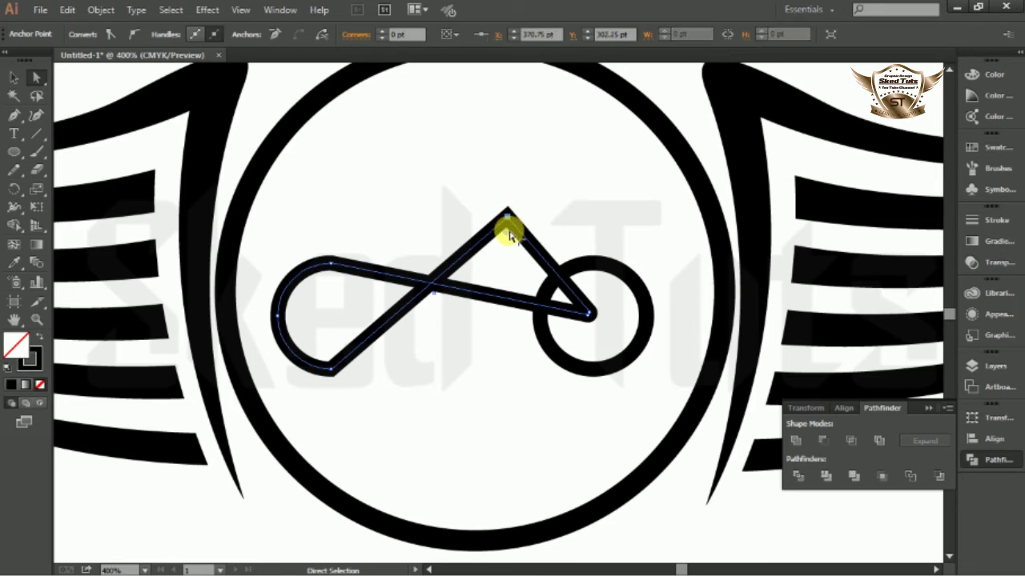
left_click_drag(507, 234, 506, 253)
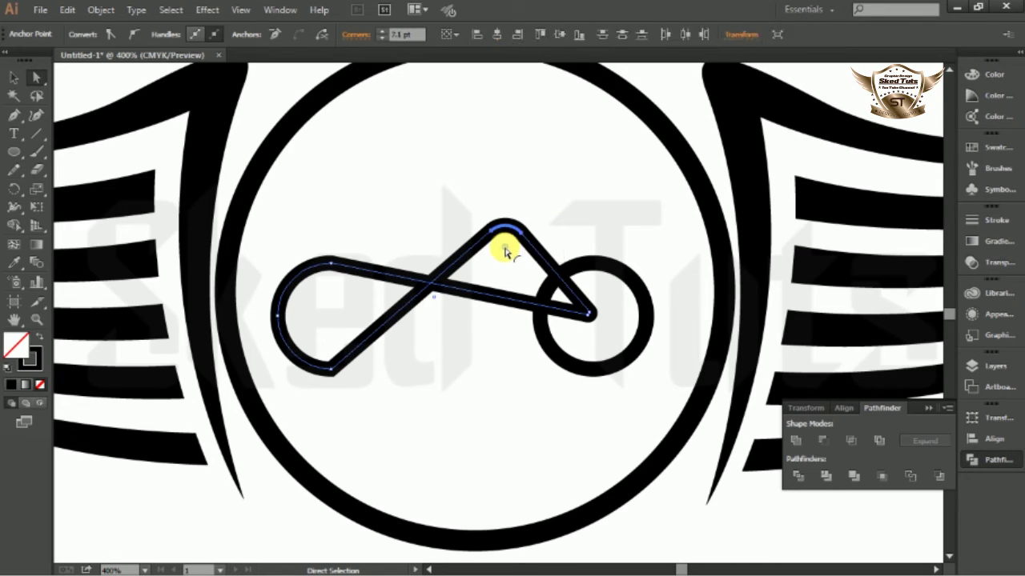
Step: Round the bottom-left and top-left corners of the frame's loop
left_click(328, 361)
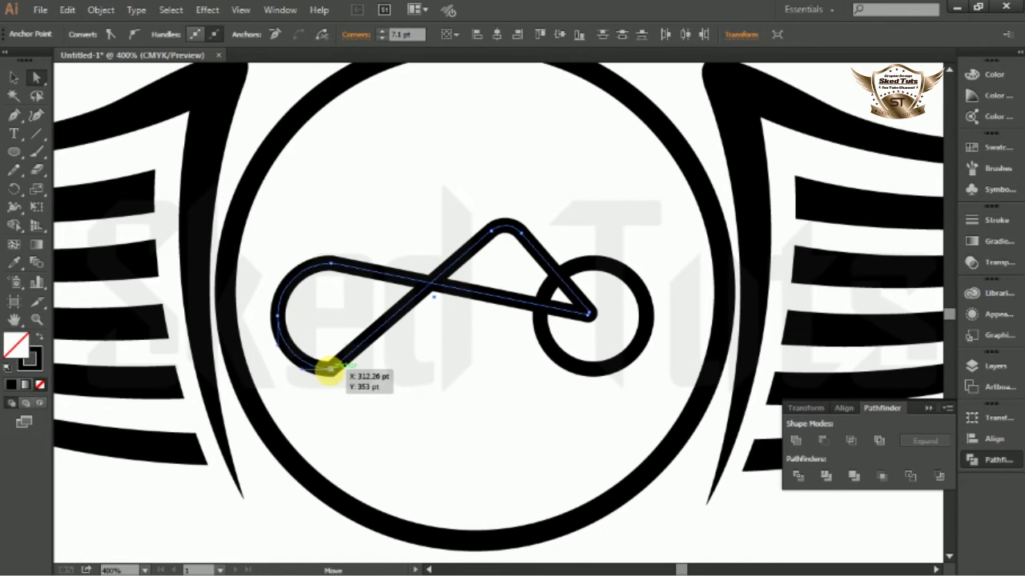
left_click_drag(328, 356, 324, 313)
left_click(392, 269)
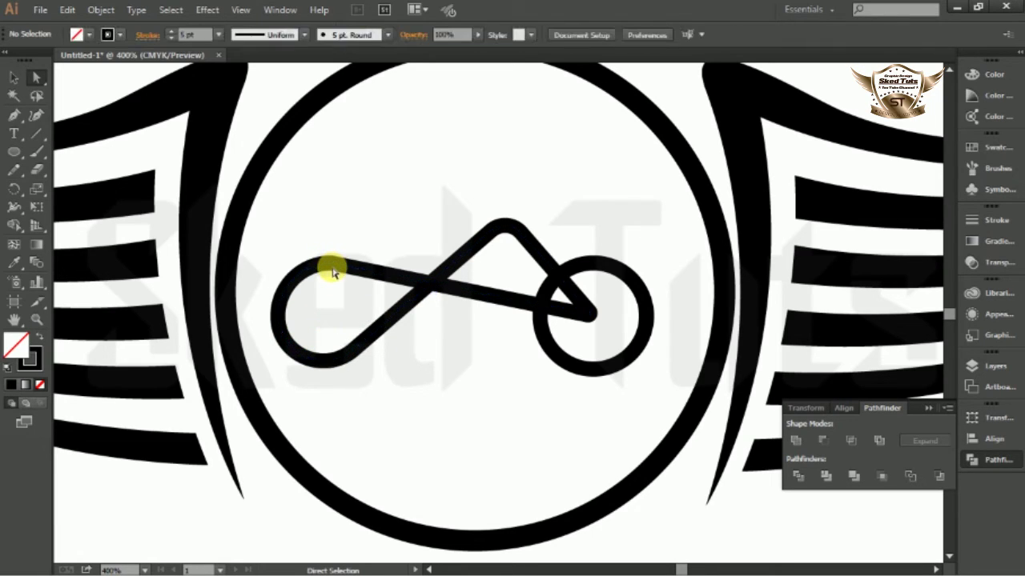
left_click(331, 262)
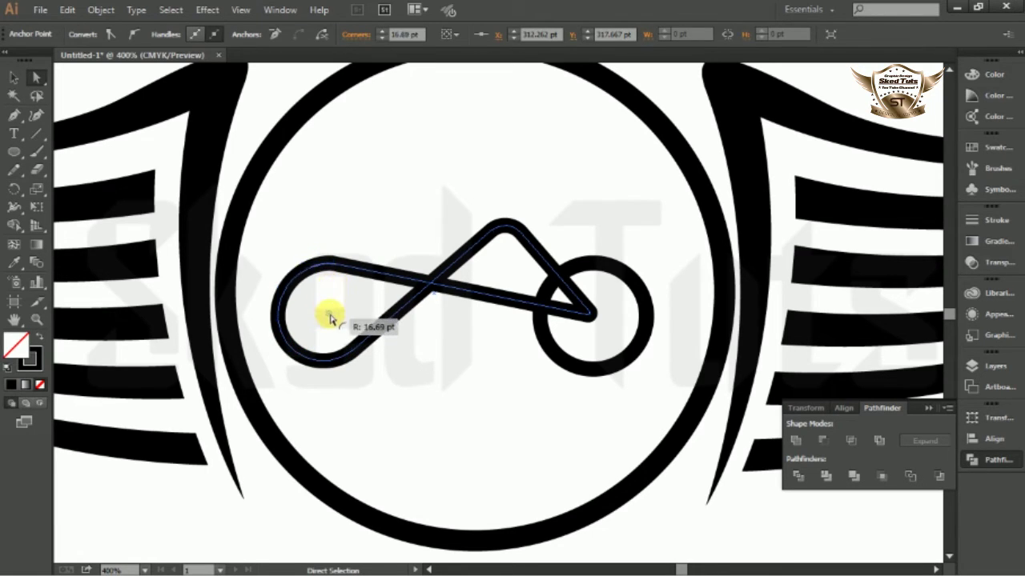
left_click_drag(330, 319, 351, 332)
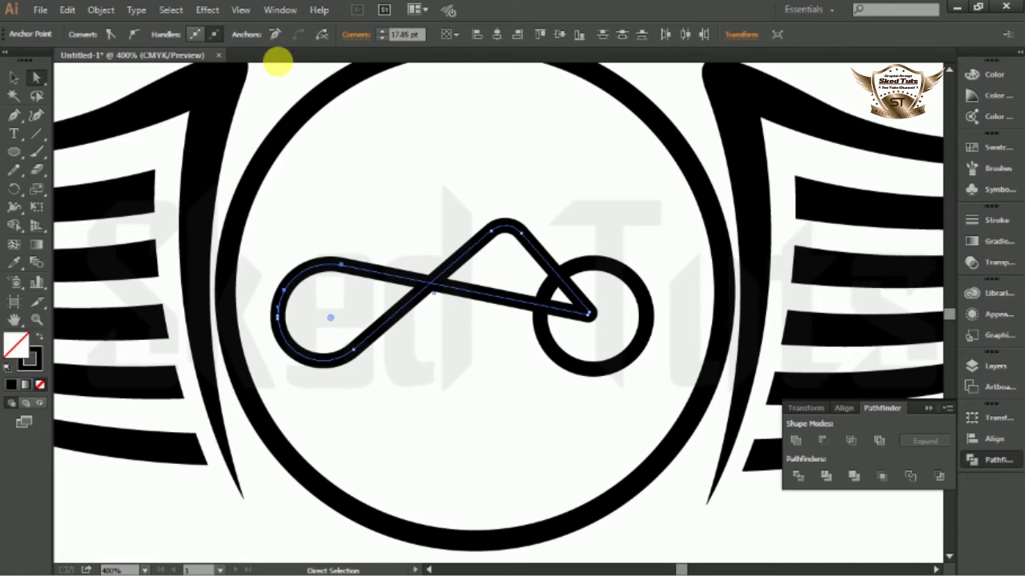
left_click(14, 77)
left_click(599, 206)
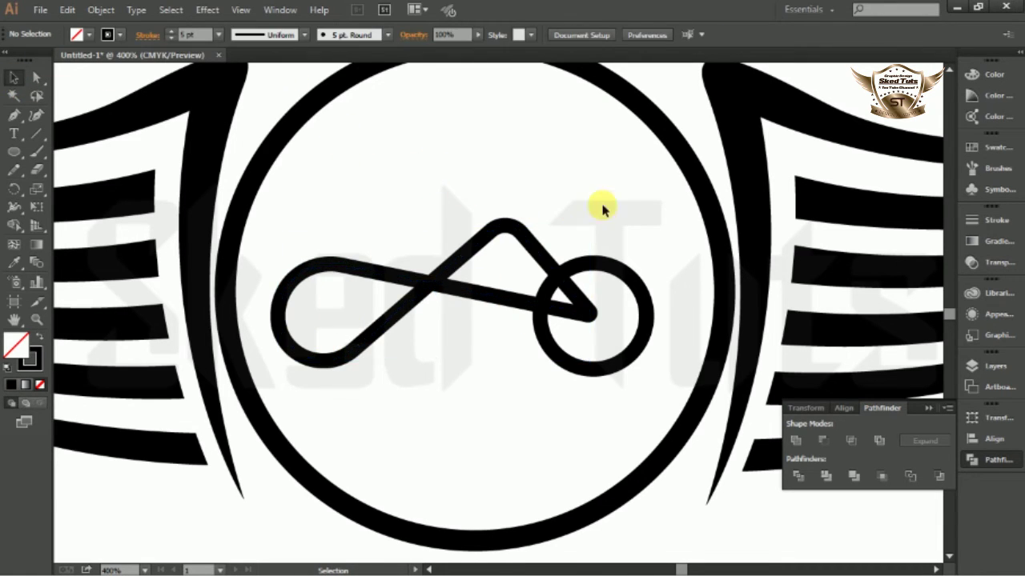
scroll(520, 204, "up", 1)
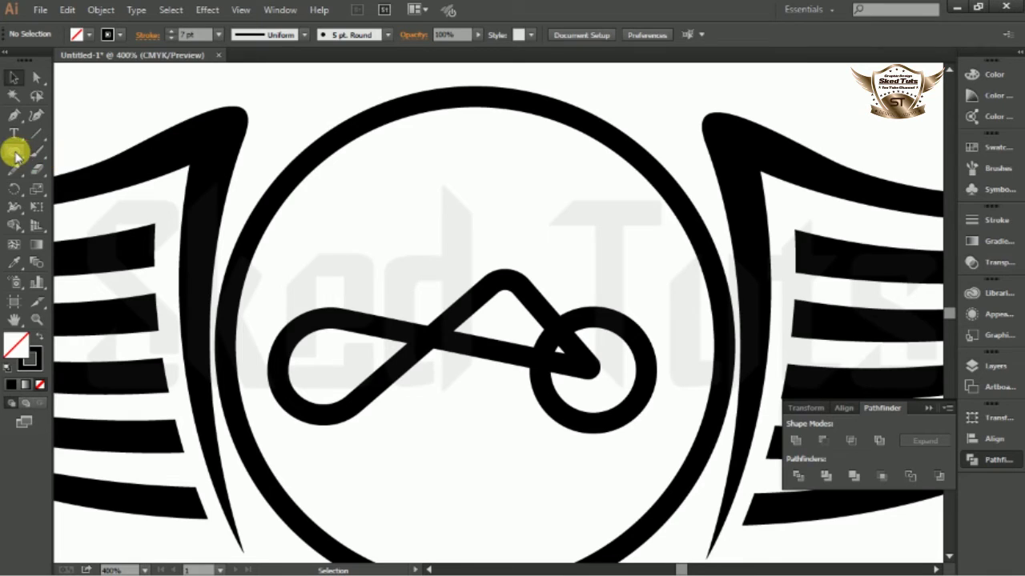
Step: Draw a small circle with no stroke and a black fill
left_click(14, 151)
left_click_drag(588, 264, 559, 258)
left_click(120, 37)
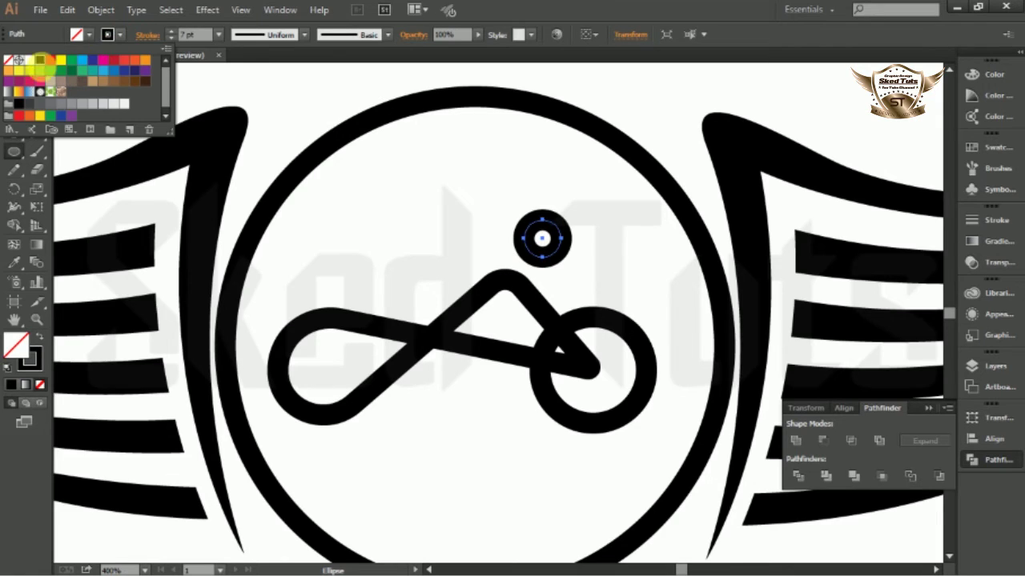
left_click(12, 63)
left_click(90, 35)
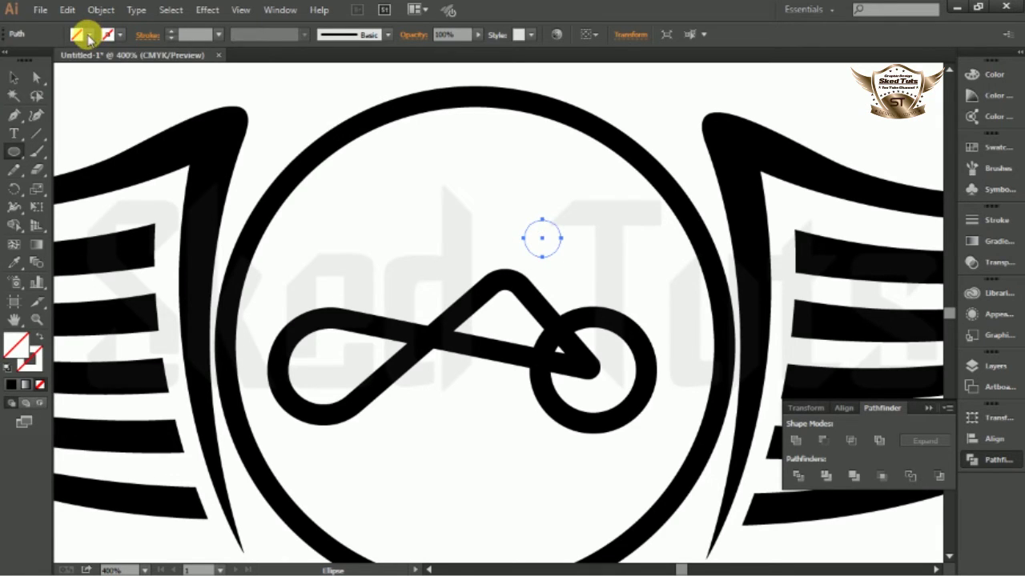
left_click(90, 35)
left_click(40, 60)
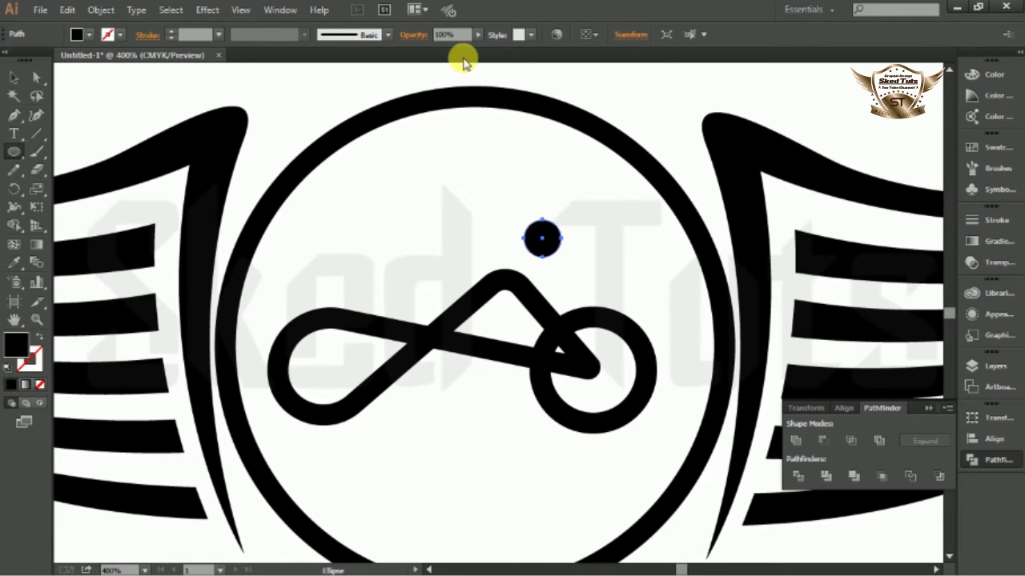
Step: Move the small black circle just above the bike frame's apex
left_click(12, 78)
left_click(538, 237)
mouse_move(548, 245)
left_mouse_down()
mouse_move(542, 236)
mouse_move(540, 254)
left_mouse_up()
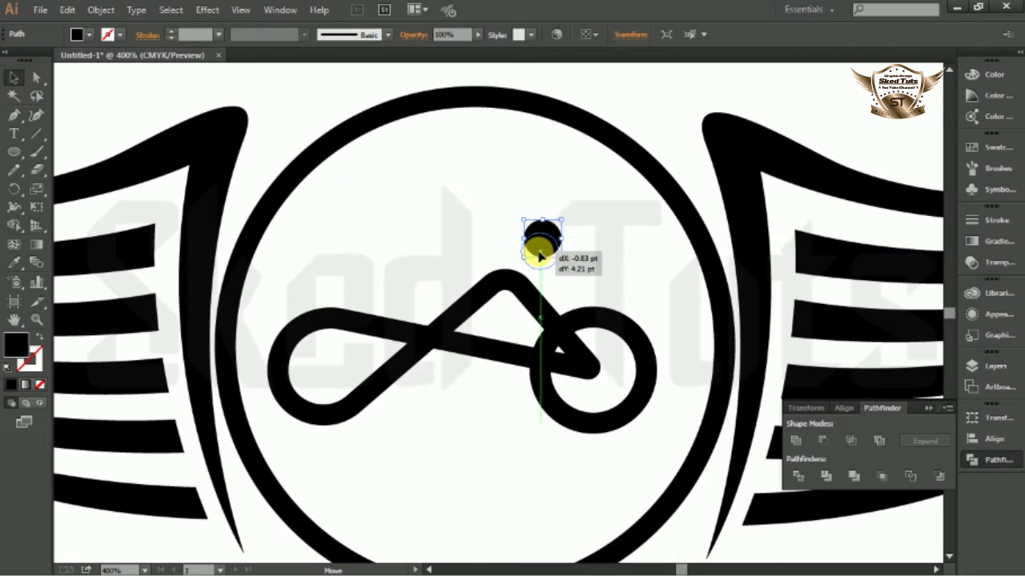
left_click_drag(621, 259, 625, 253)
left_click(625, 253)
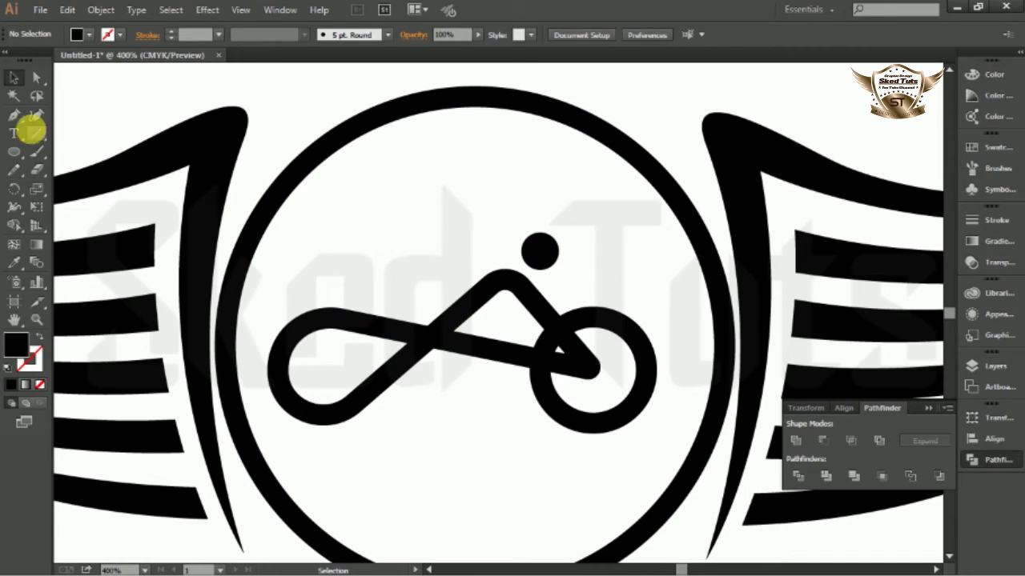
Step: Draw a closed curved swoosh with the Pen tool from above the frame's left toward the apex
left_click(15, 116)
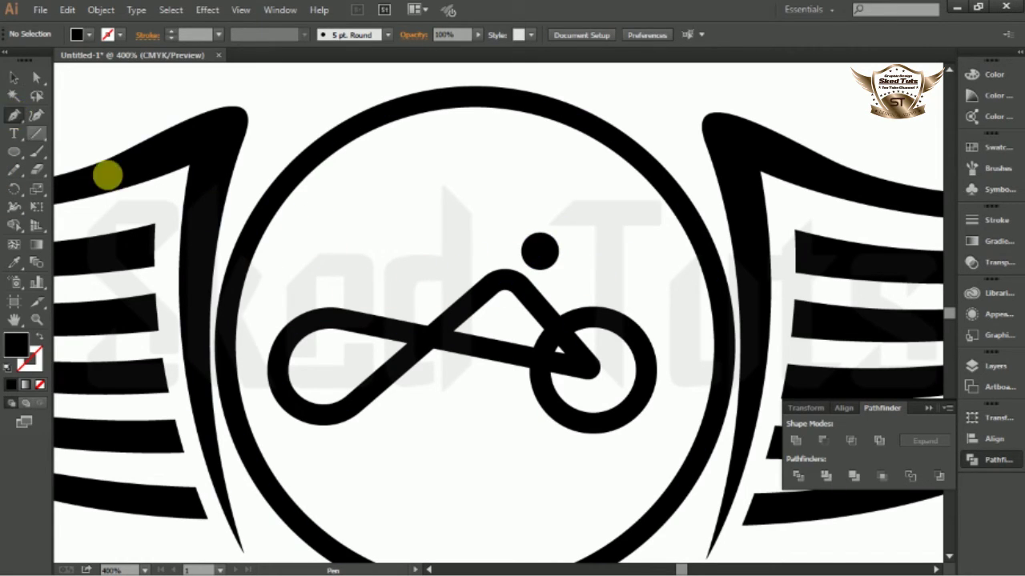
left_click(299, 231)
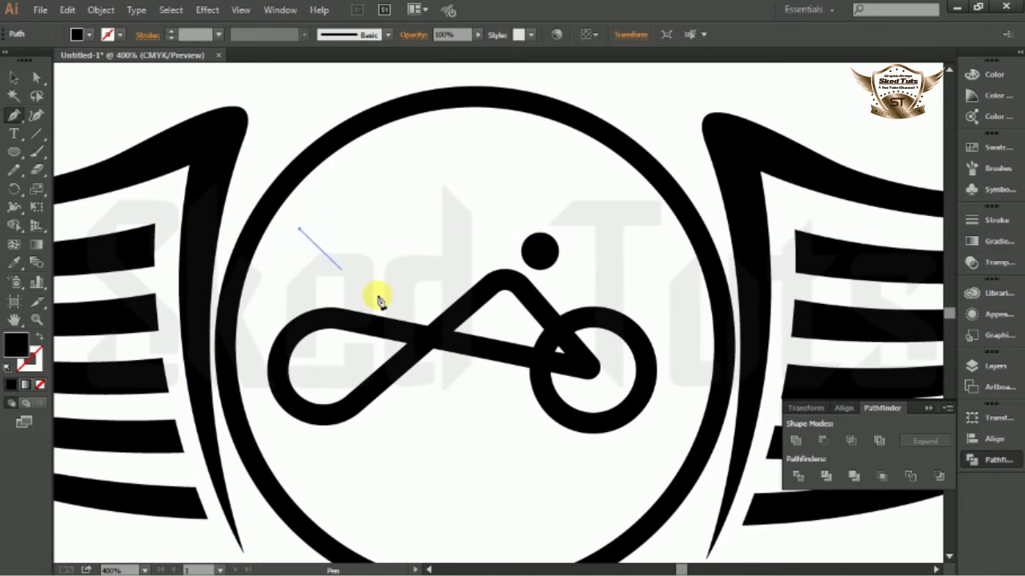
left_click_drag(433, 305, 555, 303)
left_click(434, 304)
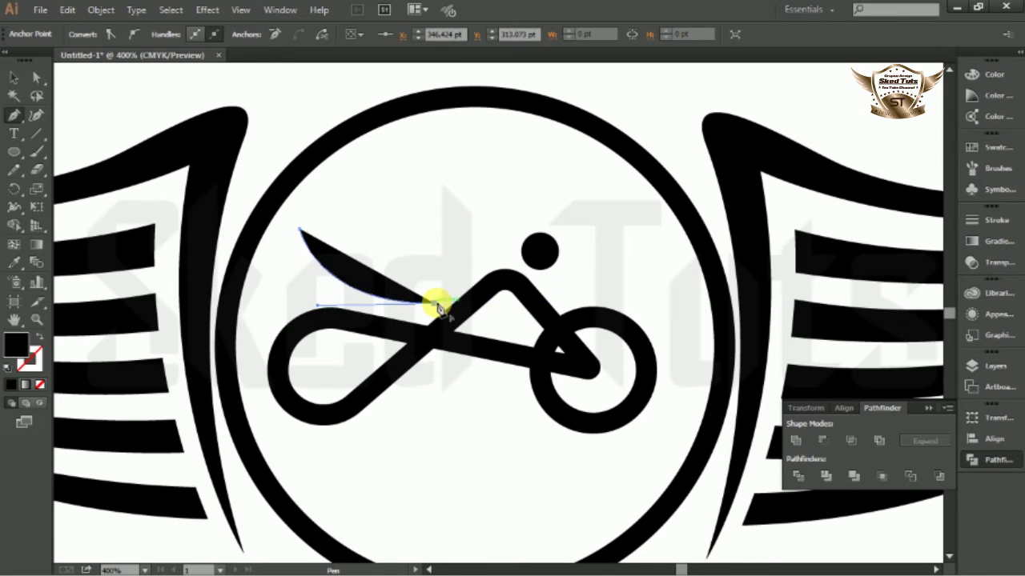
left_click_drag(300, 233, 323, 137)
left_click(12, 77)
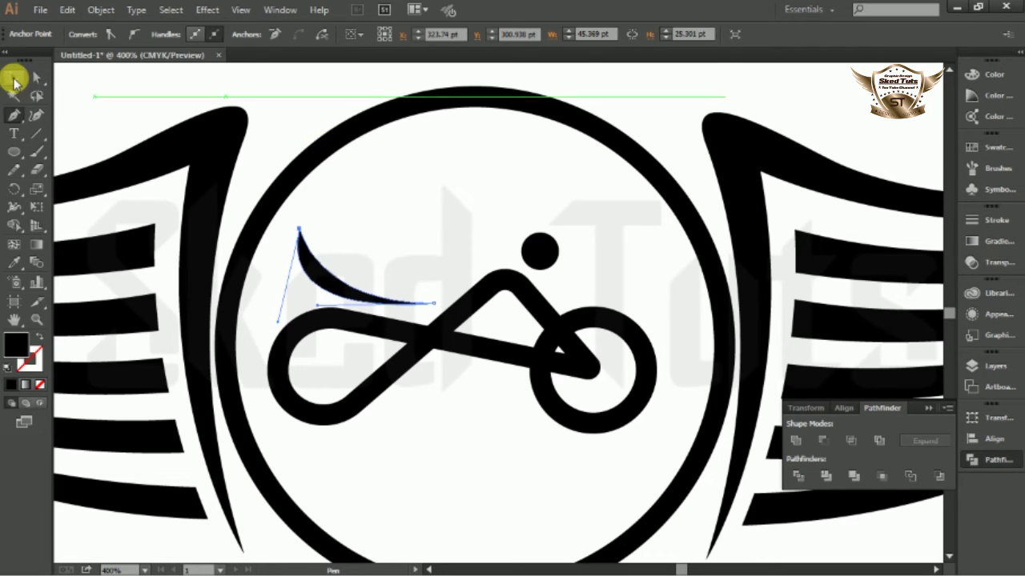
left_click(433, 238)
key("ctrl+minus")
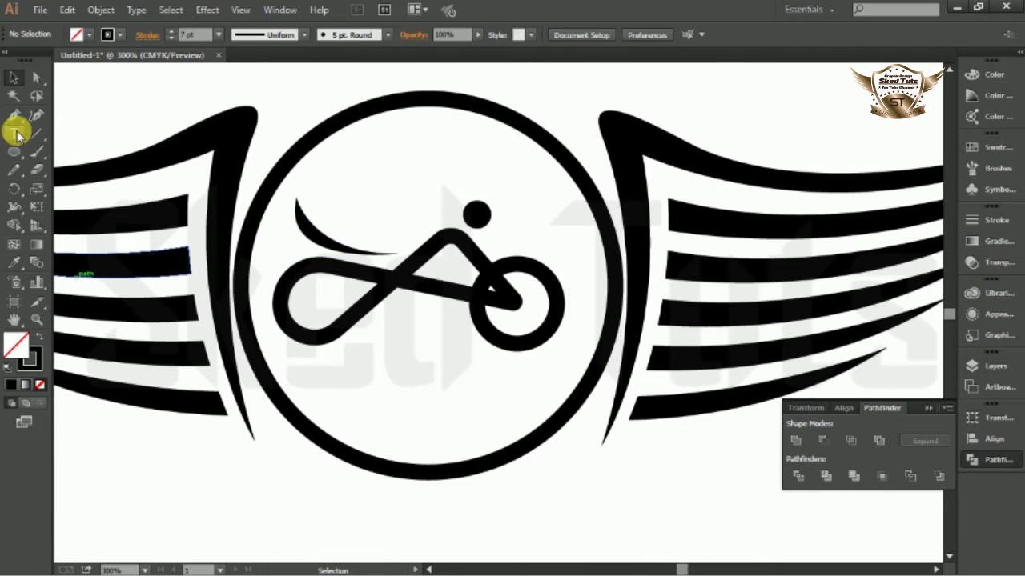
Step: Draw a two-section wavy line across the circle's lower part, from its left edge to its right edge
left_click(242, 313)
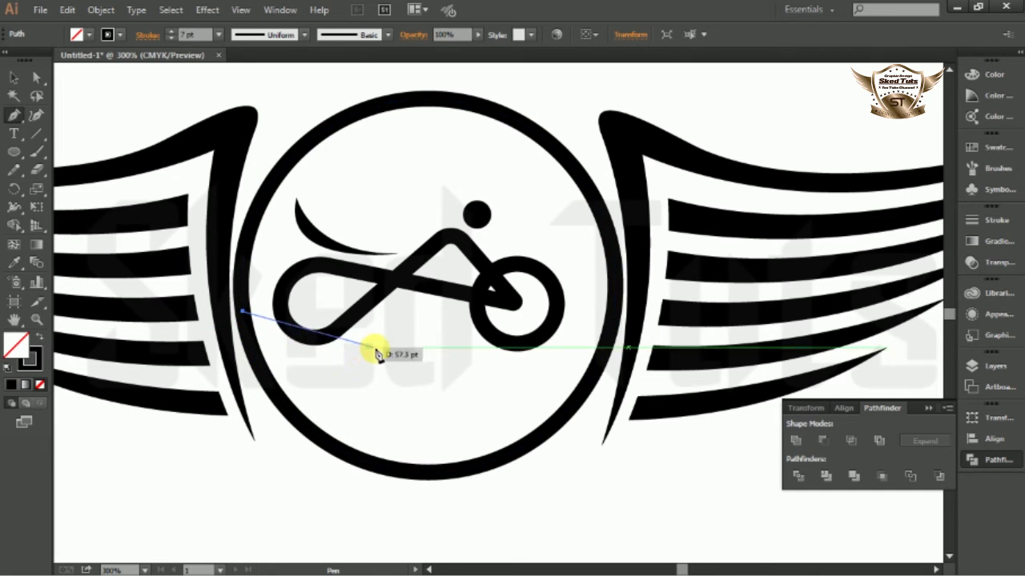
left_click_drag(415, 347, 531, 332)
left_click(413, 347)
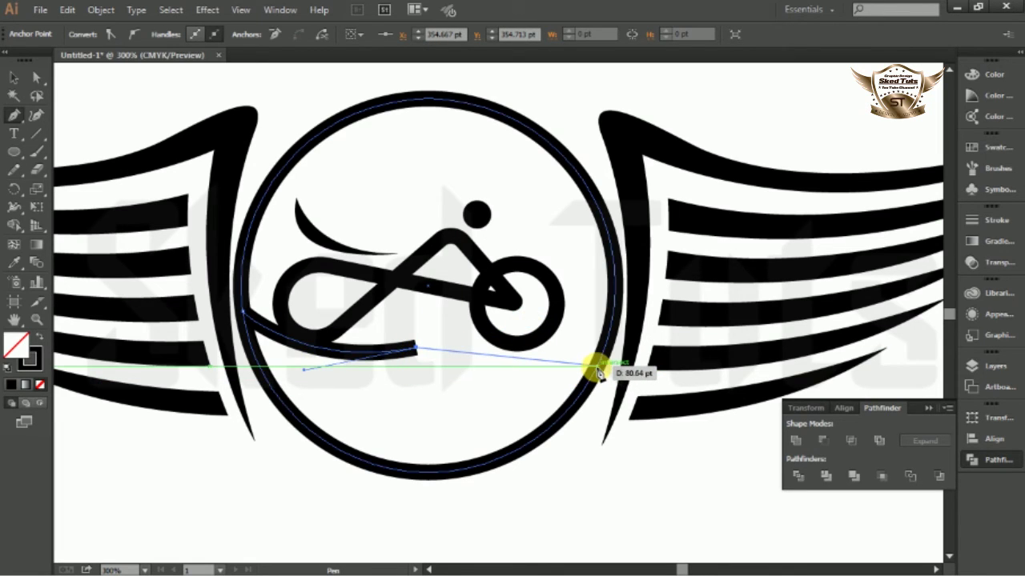
mouse_move(597, 367)
left_mouse_down()
mouse_move(656, 411)
mouse_move(677, 404)
mouse_move(613, 413)
mouse_move(581, 389)
mouse_move(655, 450)
left_mouse_up()
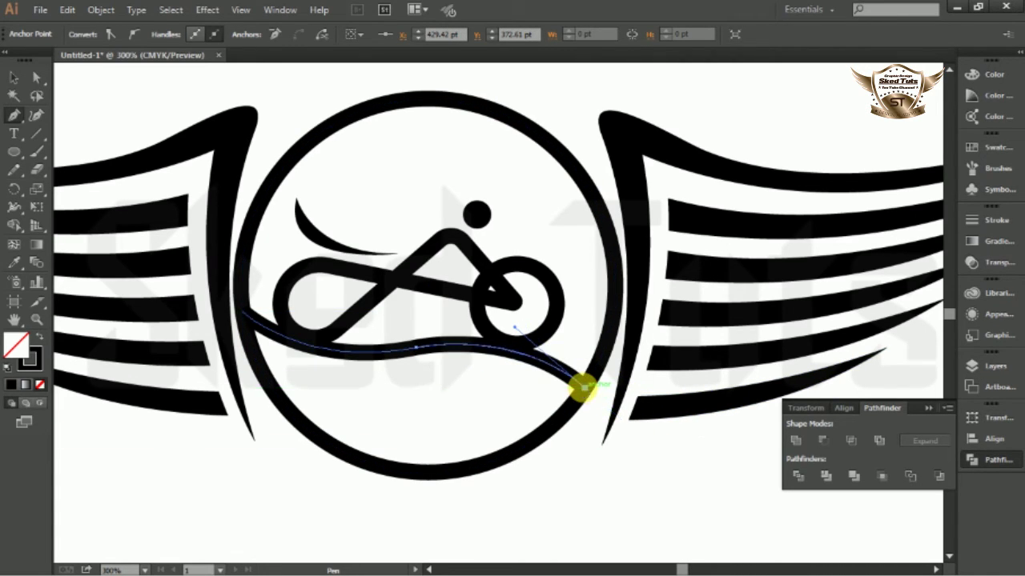
left_click(13, 76)
left_click(356, 478)
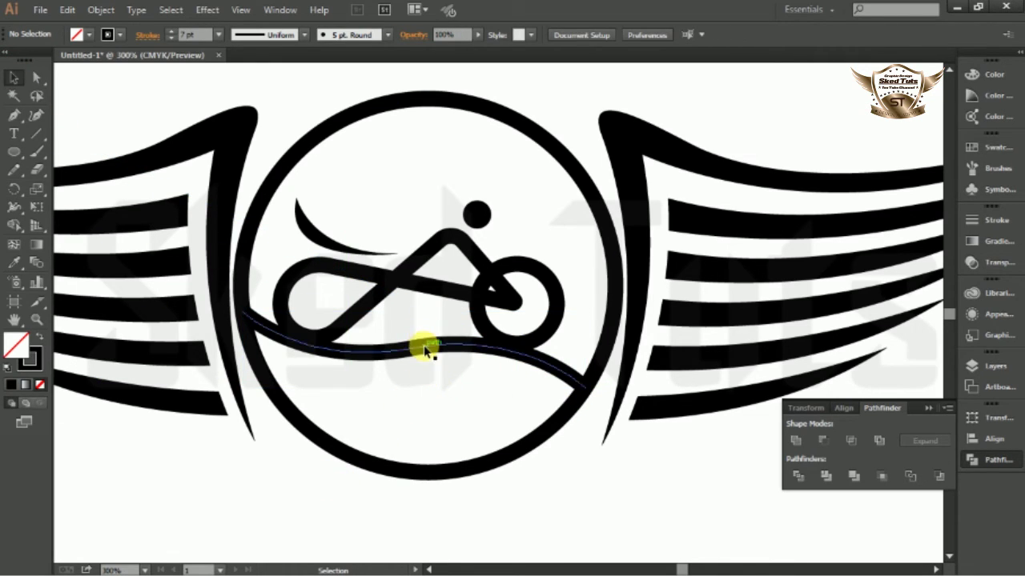
Step: Select the big circle and the wave line together, preparing to split the circle
left_click(486, 346)
left_click_drag(456, 513, 410, 342)
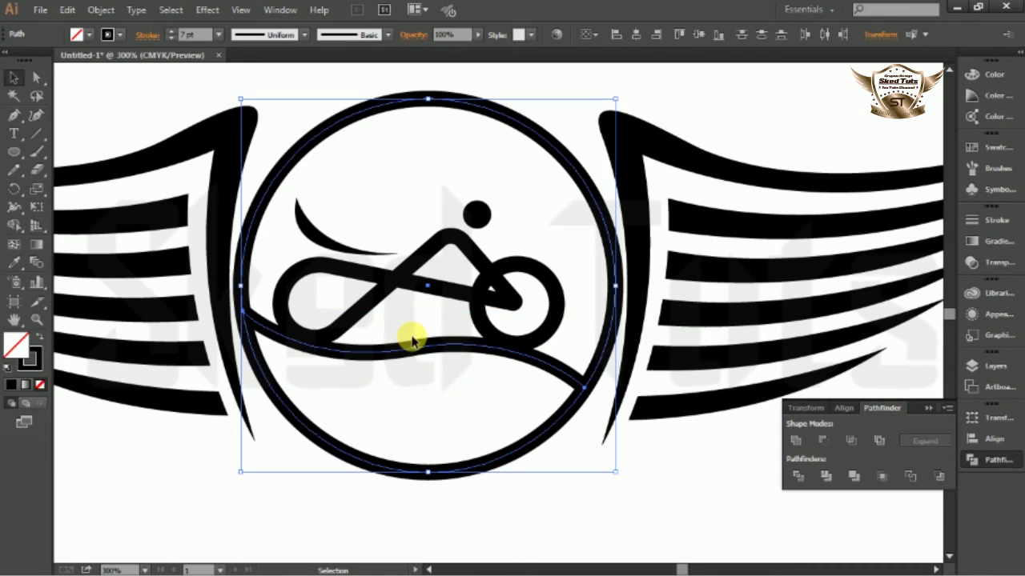
left_click(16, 228)
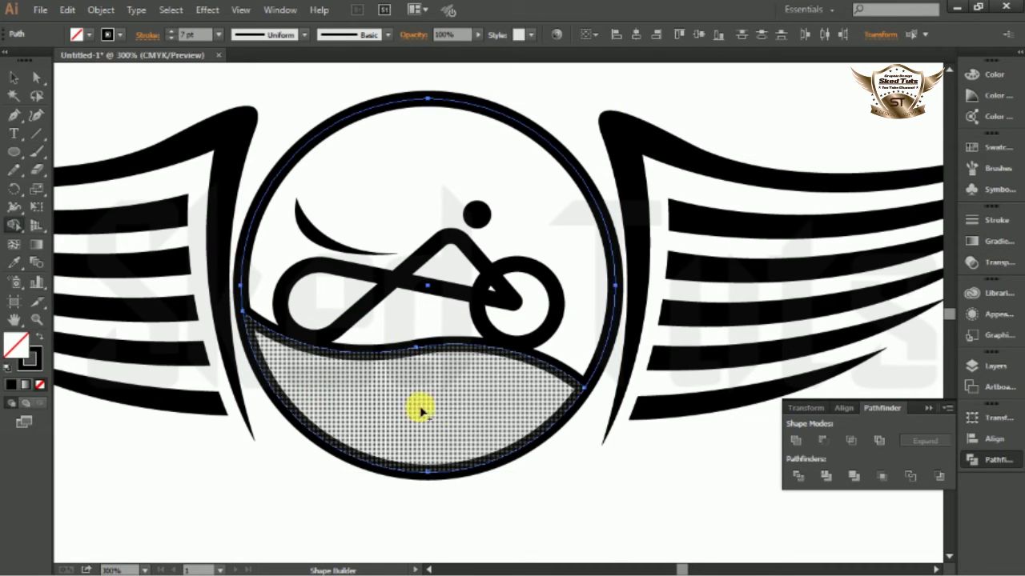
left_click(14, 77)
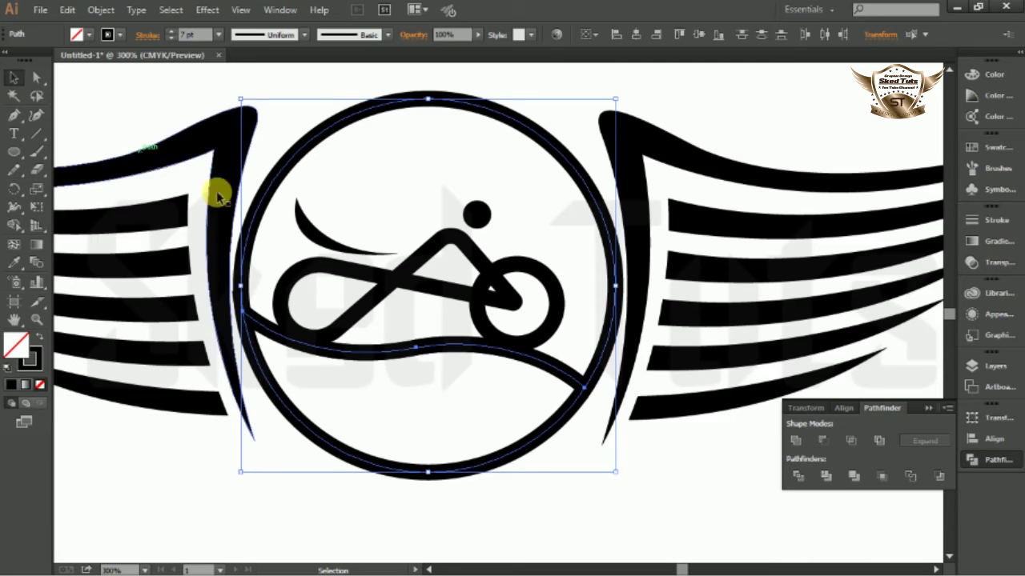
scroll(424, 141, "up", 1)
left_click(442, 98)
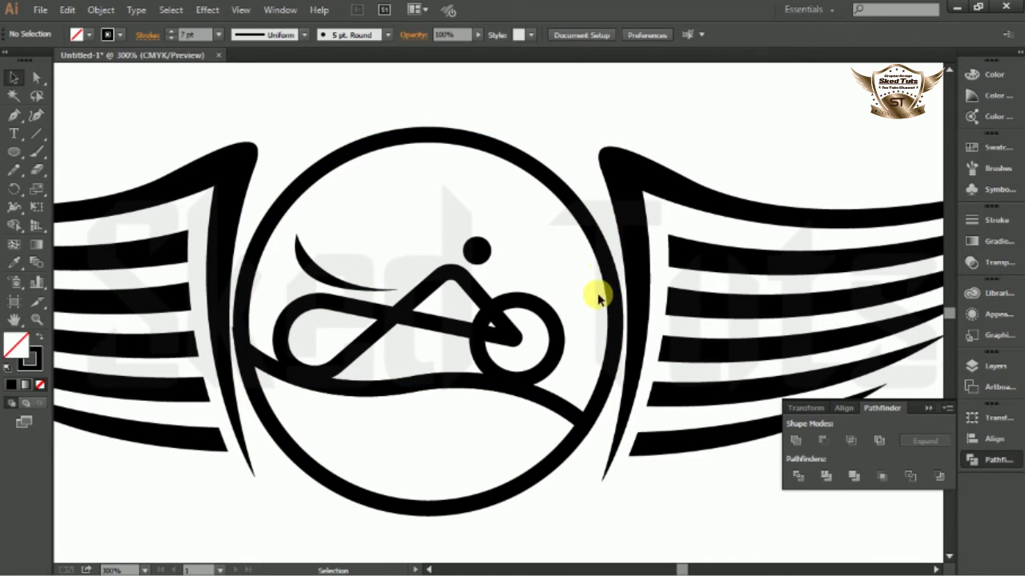
left_click(14, 114)
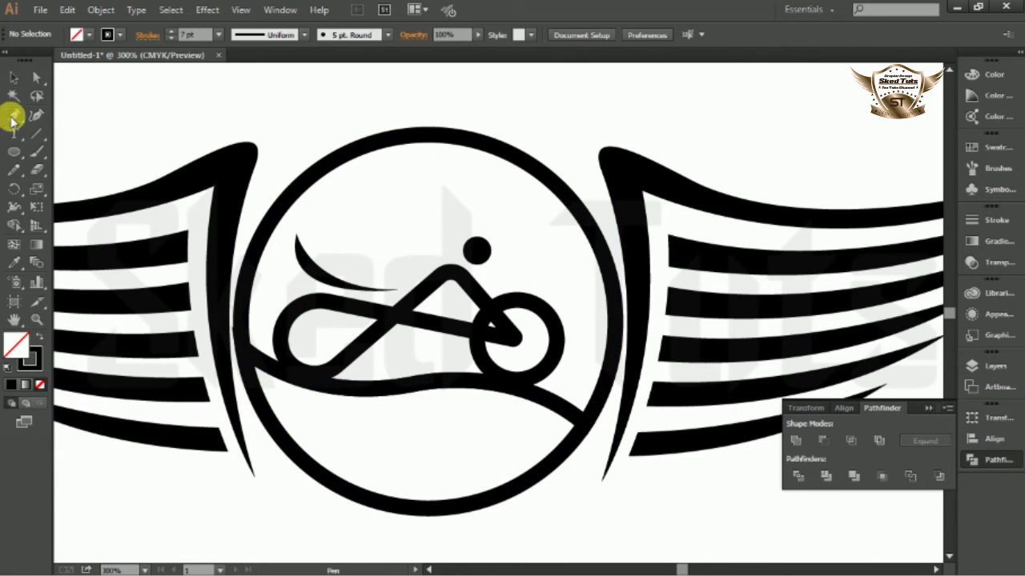
Step: Draw a wavy Pen curve across the upper circle from its left edge to its right edge
left_click(298, 185)
mouse_move(437, 228)
left_mouse_down()
mouse_move(527, 210)
mouse_move(497, 224)
mouse_move(610, 282)
mouse_move(677, 355)
mouse_move(704, 361)
mouse_move(679, 366)
left_mouse_up()
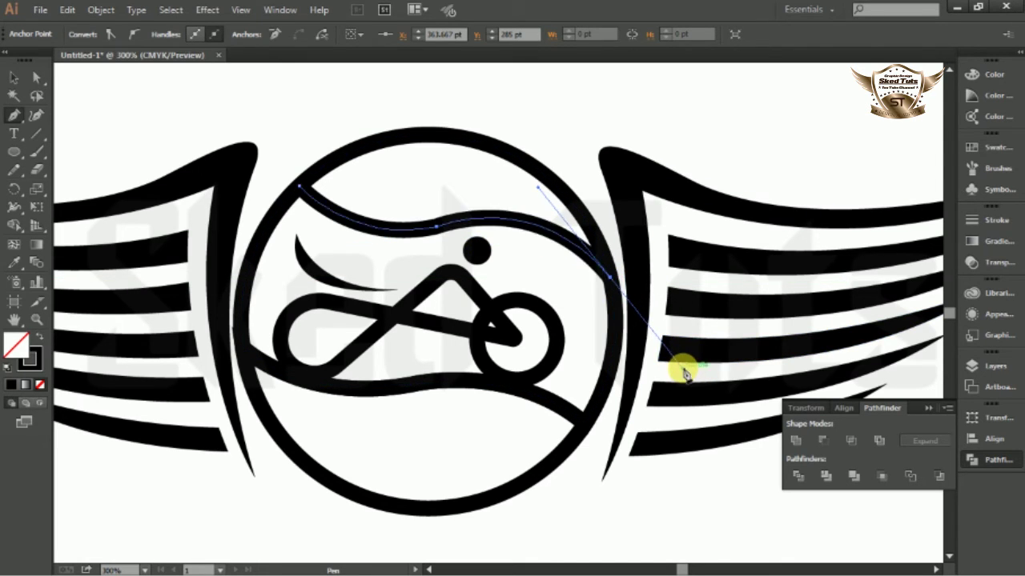
left_click_drag(611, 277, 8, 80)
left_click(9, 78)
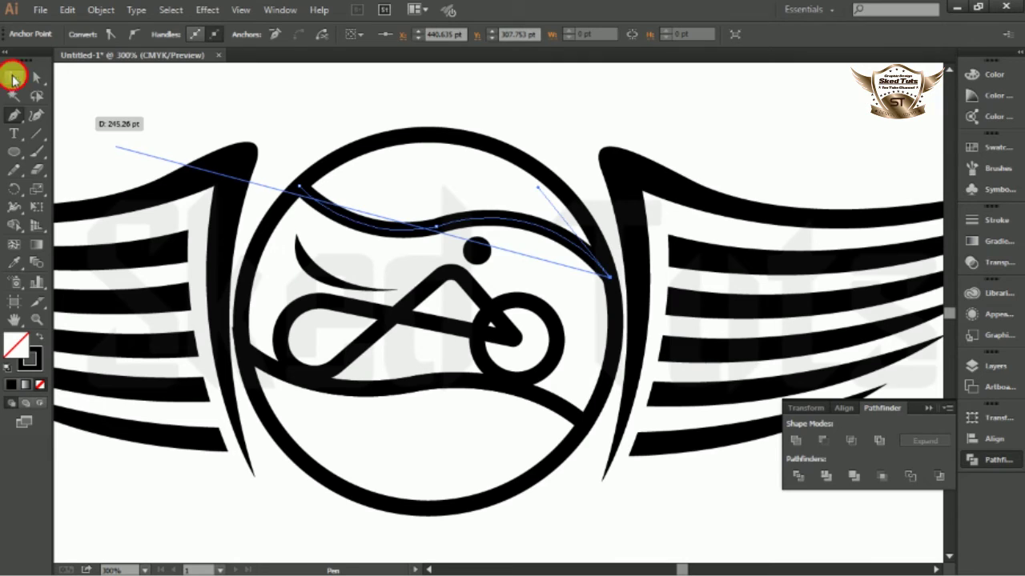
Step: Marquee-select the circle together with both wave curves
left_click(529, 107)
left_click(441, 227)
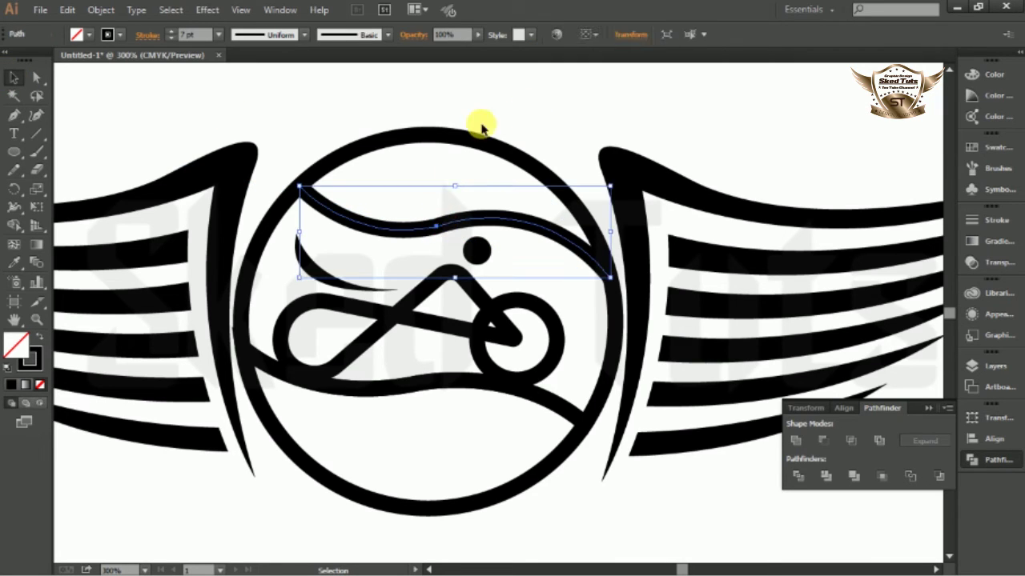
left_click_drag(512, 107, 468, 231)
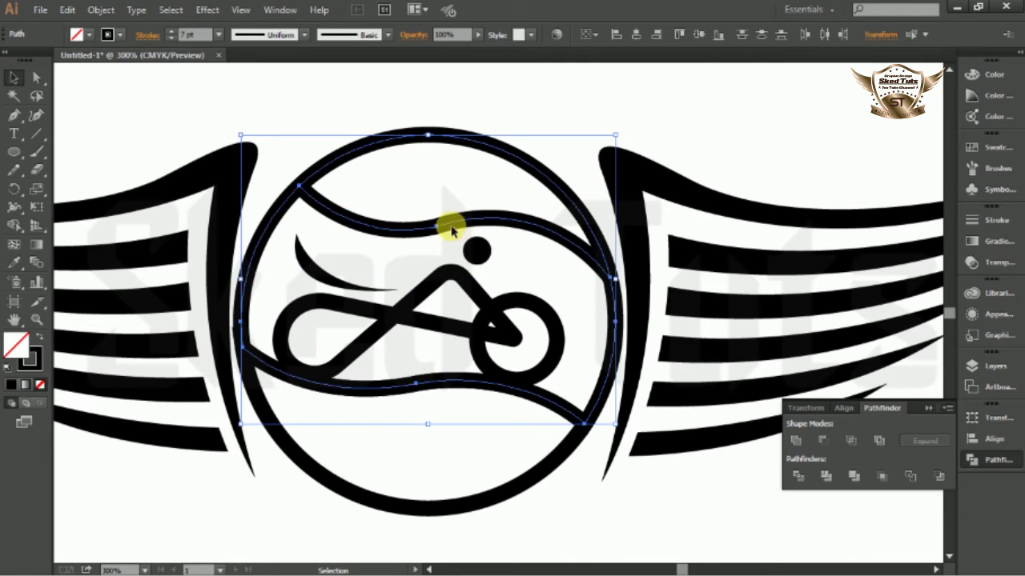
Step: Split the circle along the waves with Shape Builder and delete the middle band outline
left_click(14, 225)
left_click(500, 187)
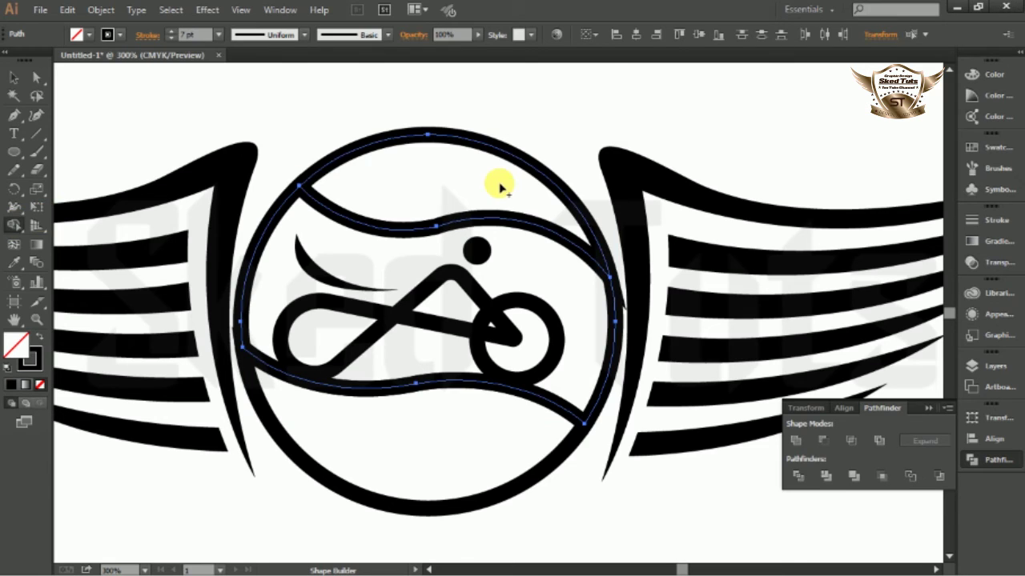
left_click(14, 77)
left_click(211, 508)
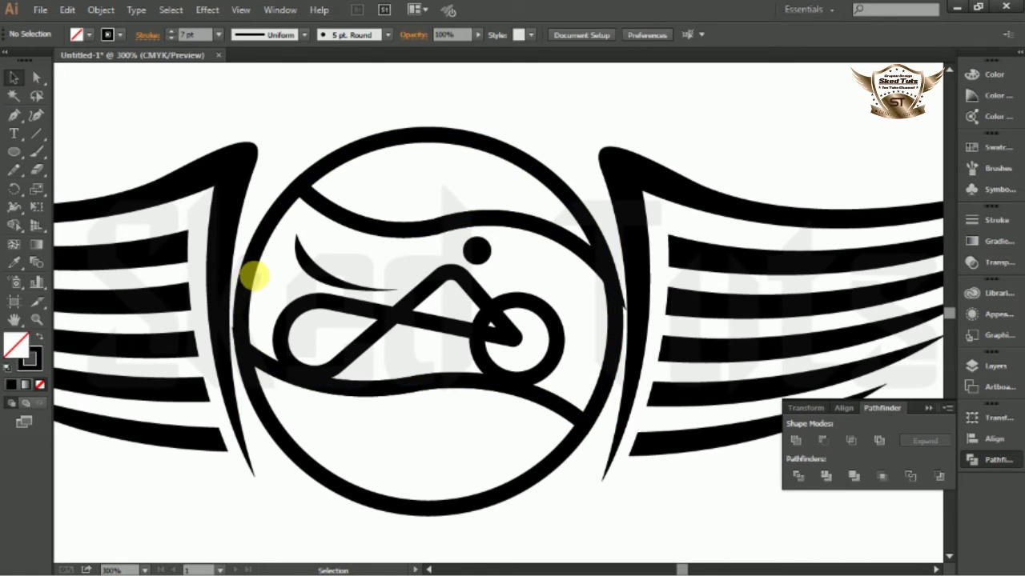
left_click(253, 271)
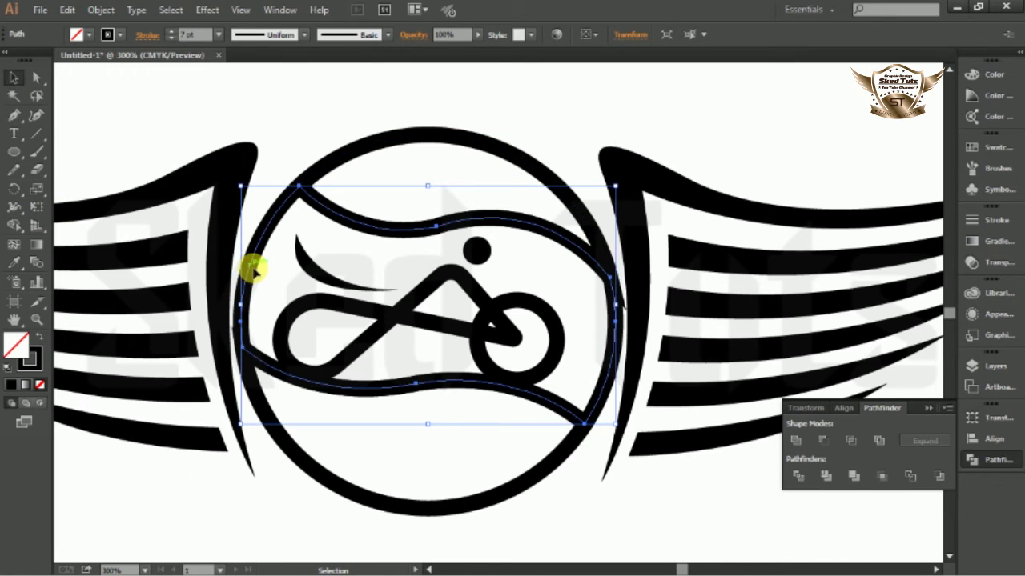
key("Delete")
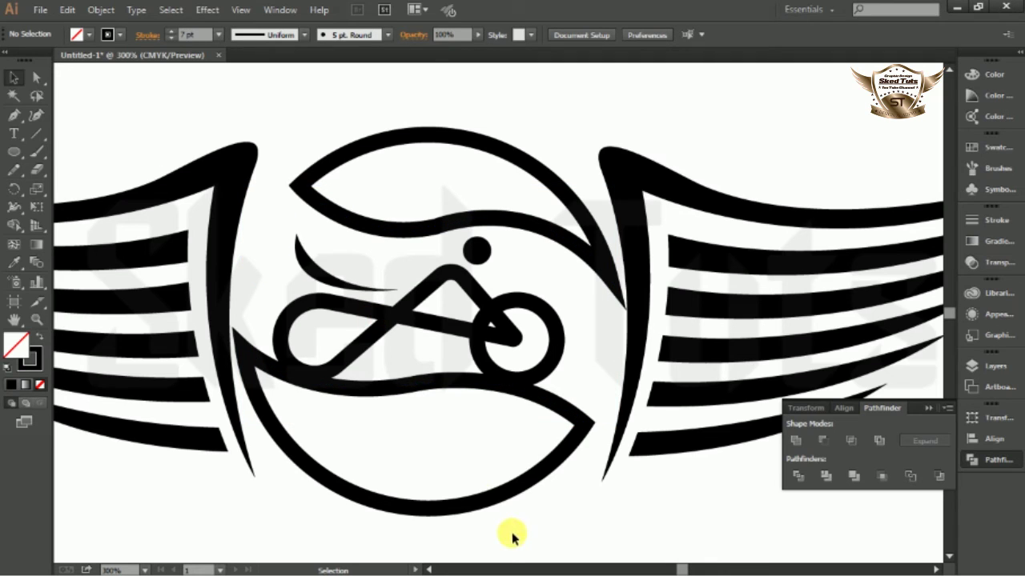
Step: Give the top and bottom halves no stroke and a black fill
left_click_drag(521, 530, 481, 448)
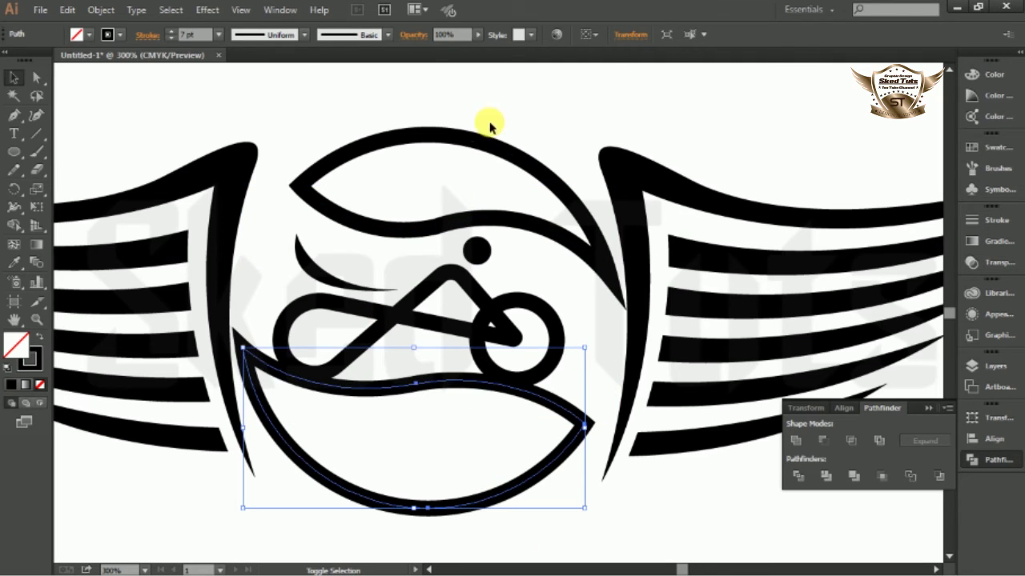
left_click_drag(489, 122, 456, 177, "shift")
left_click(120, 35)
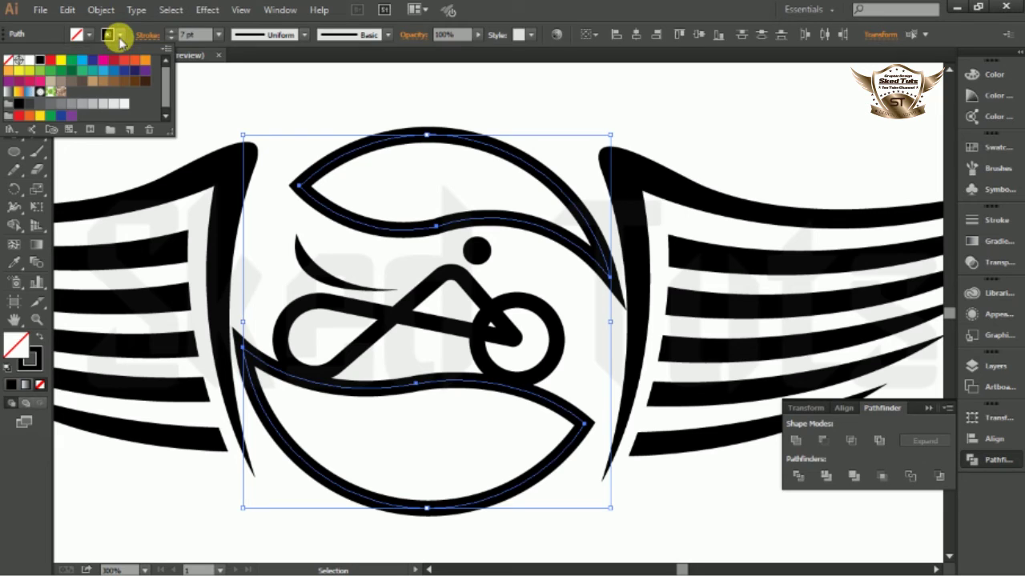
left_click(10, 61)
left_click(112, 34)
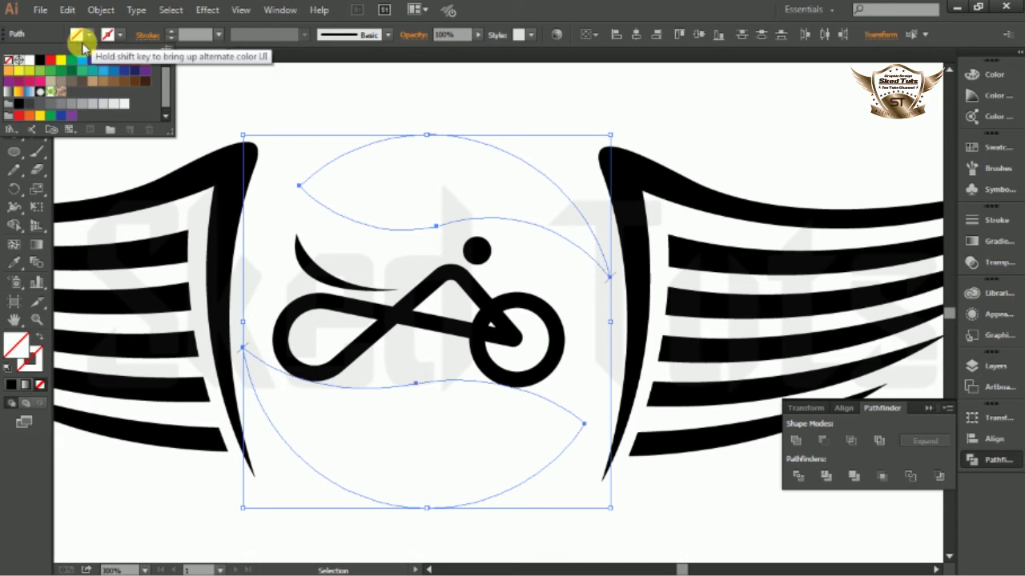
left_click(44, 69)
left_click(165, 501)
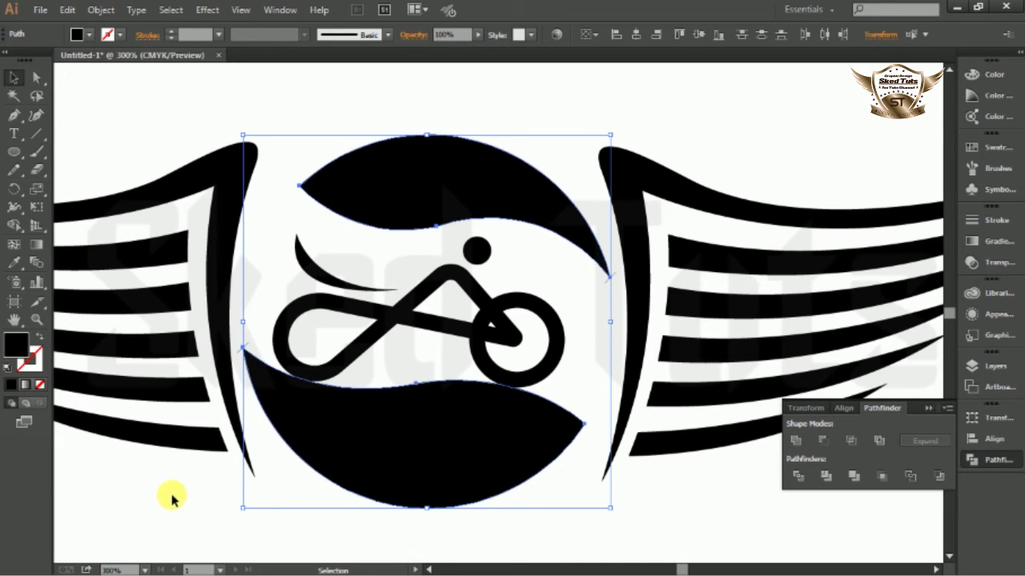
left_click(160, 495)
key("ctrl+minus")
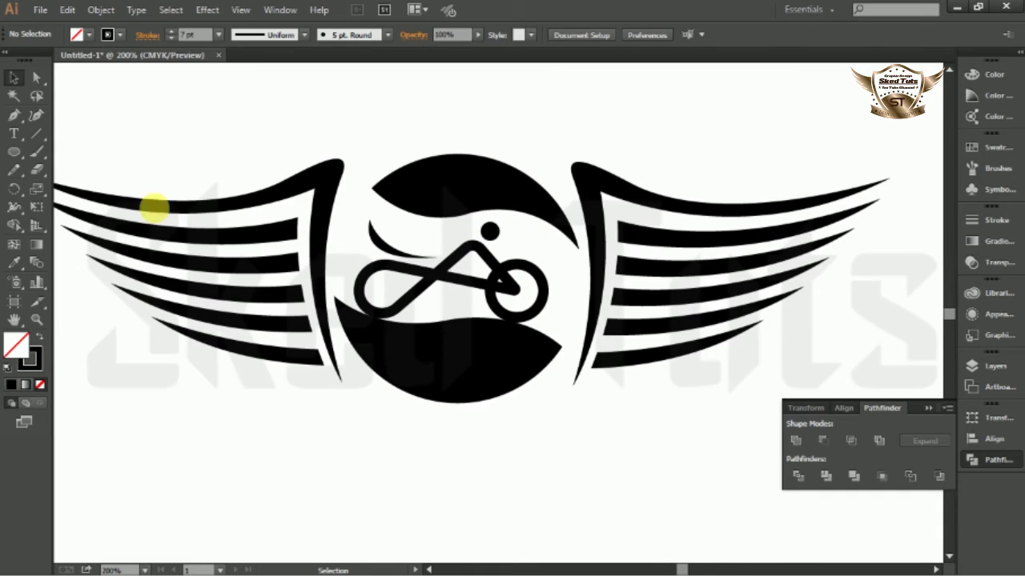
Step: Type white (FFFFFF) 'ST' text on the lower black half and select it
left_click(17, 136)
left_click(436, 350)
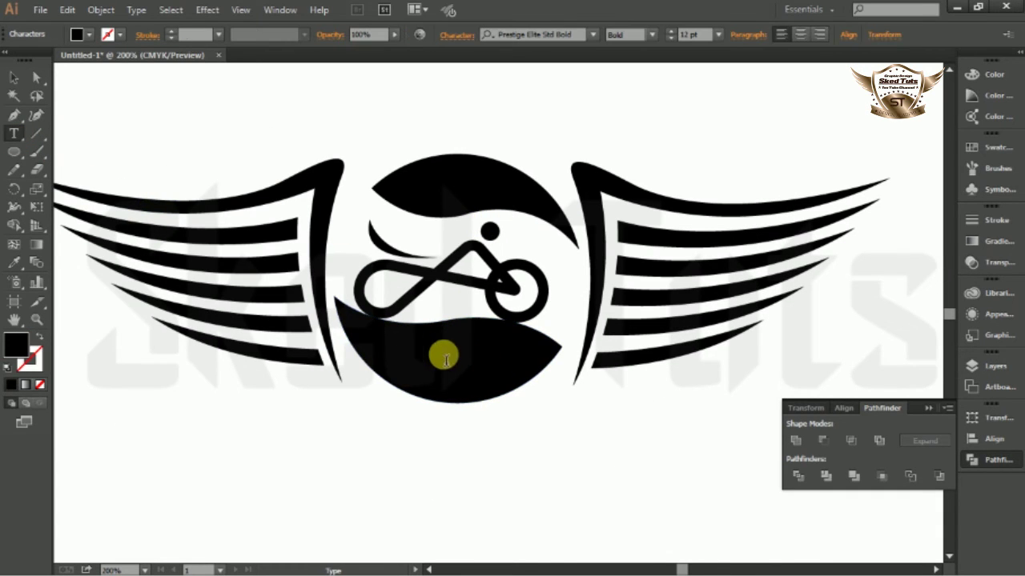
double_click(18, 350)
left_click_drag(366, 270, 296, 169)
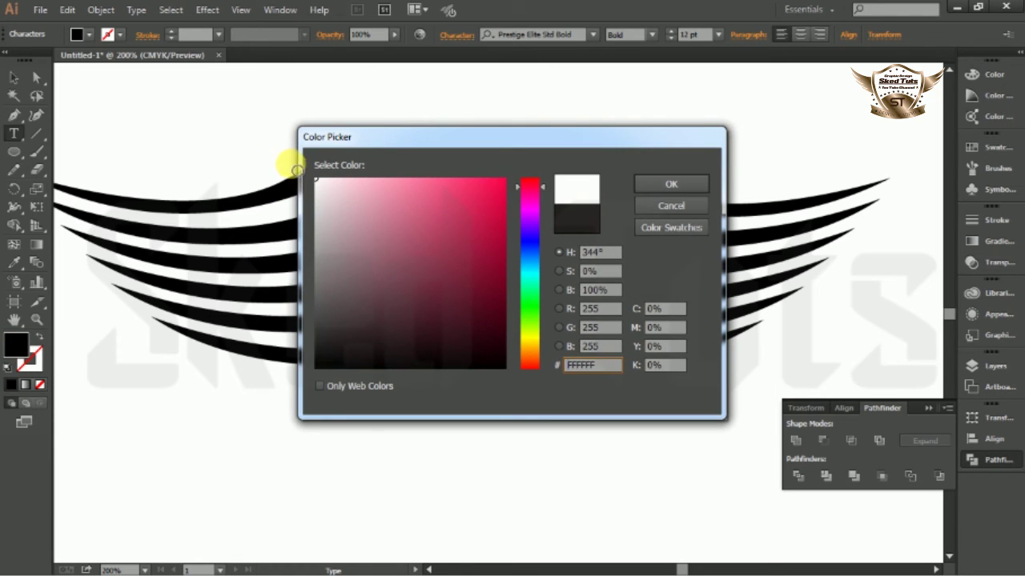
left_click(673, 185)
key("ctrl+plus")
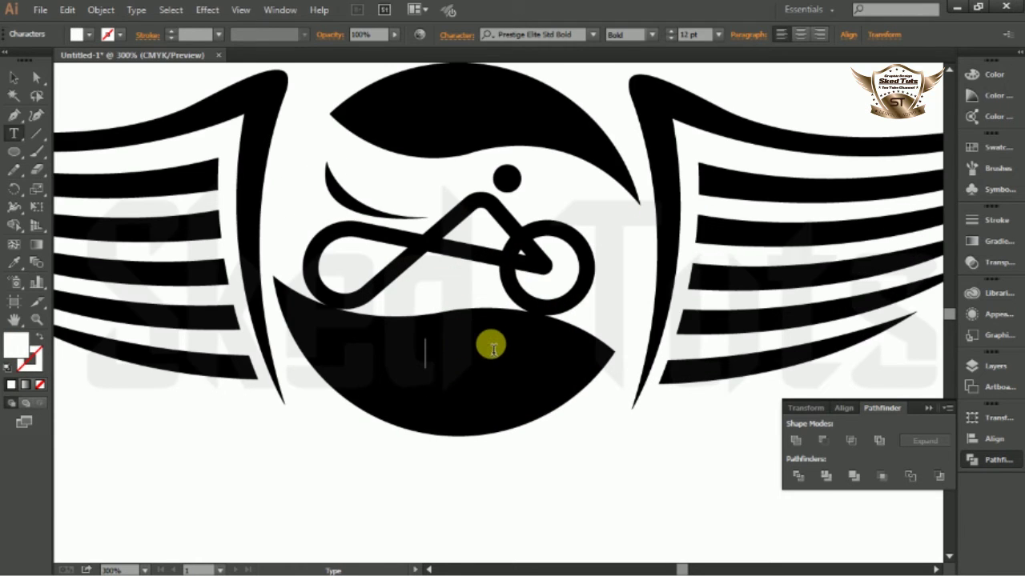
key("ctrl")
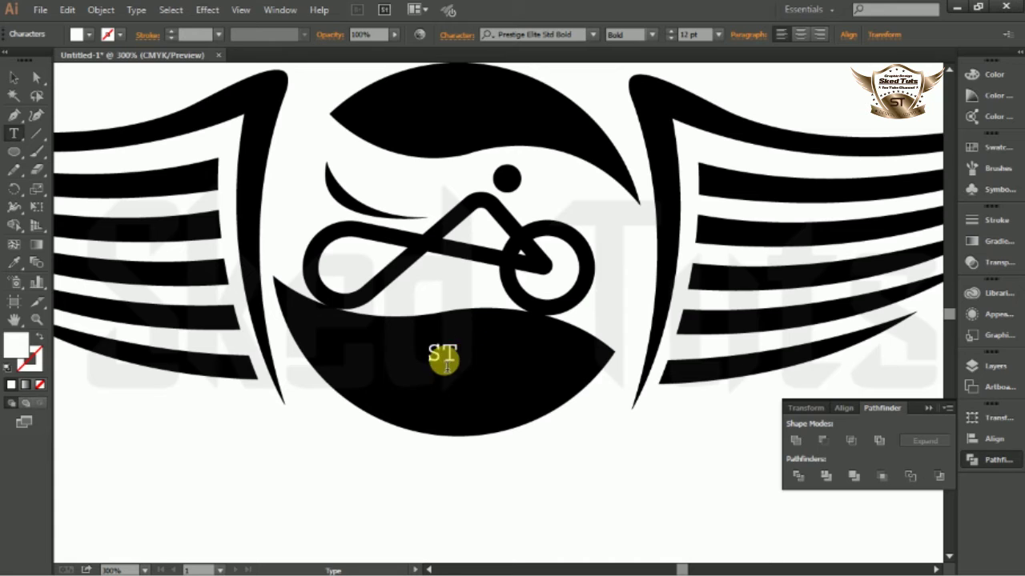
double_click(443, 356)
Step: Set the ST text in the Planet N Compact font
left_click(593, 36)
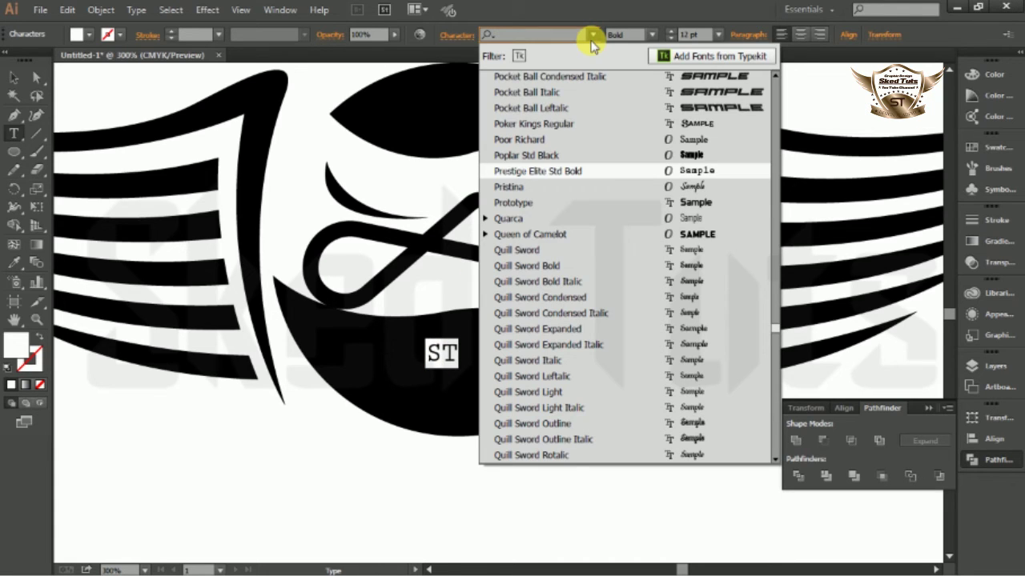
left_click(696, 232)
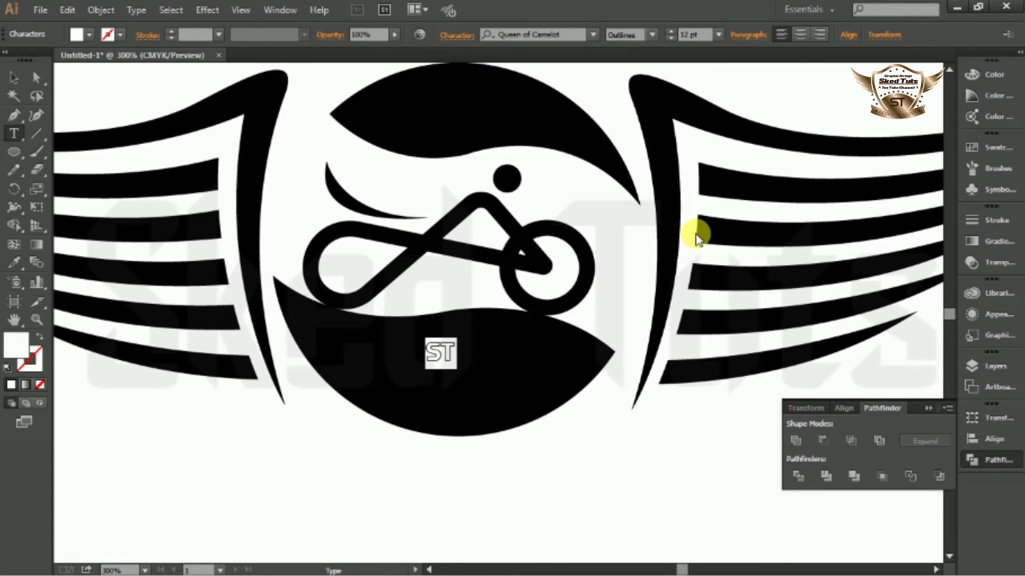
left_click(592, 35)
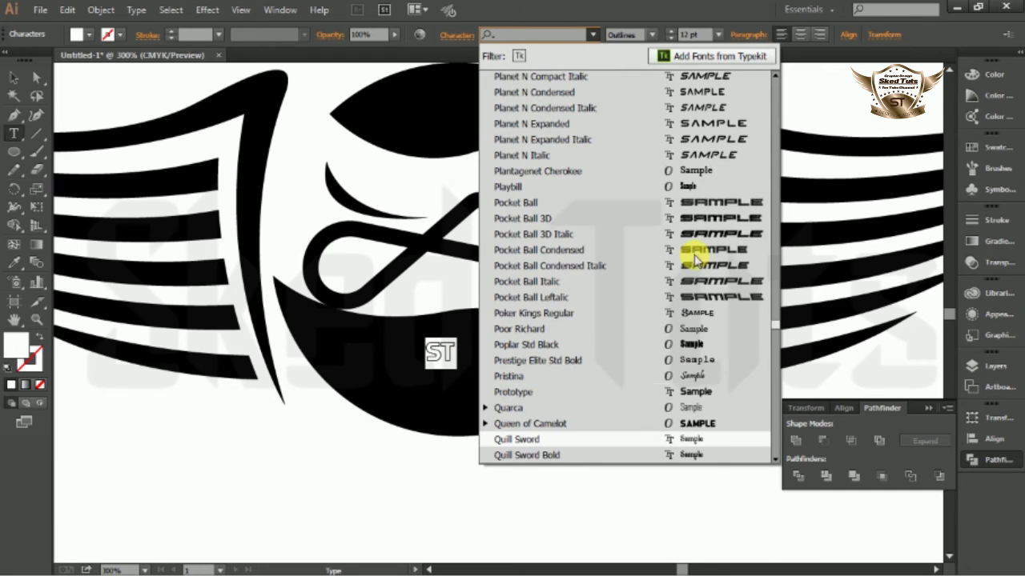
scroll(696, 258, "up", 5)
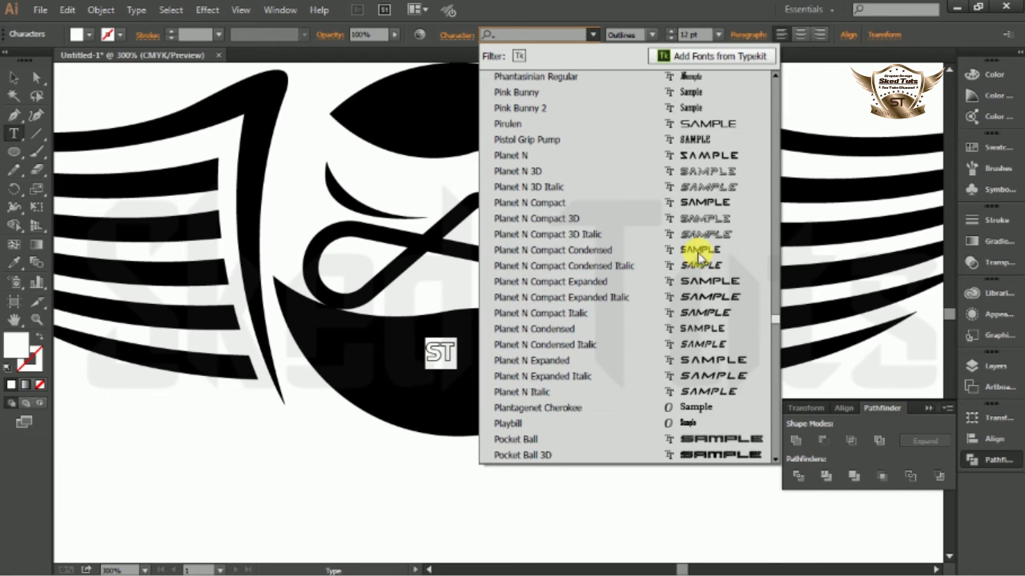
left_click(715, 206)
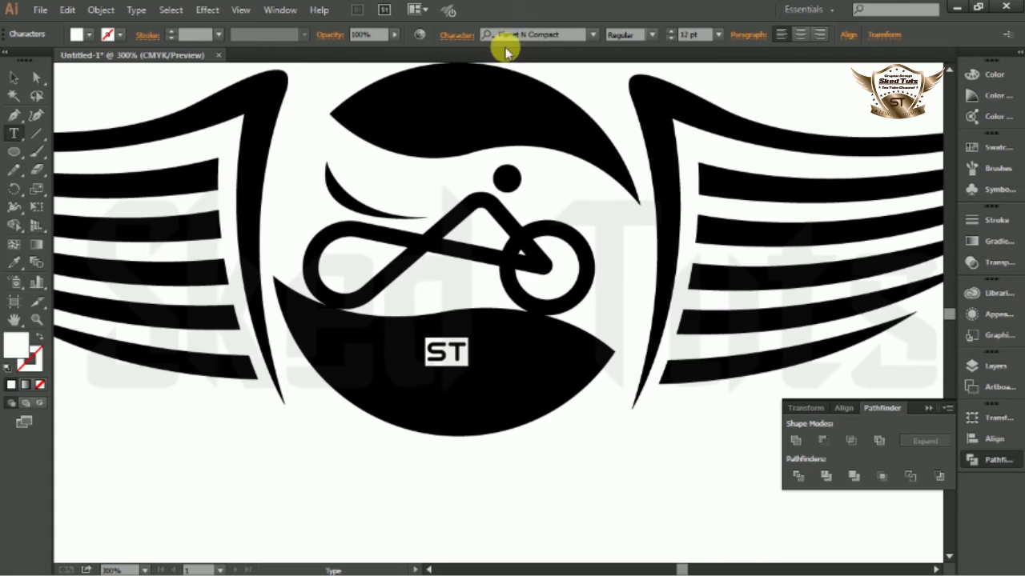
Step: Reposition the ST lettering slightly lower within the lower black half
left_click(14, 77)
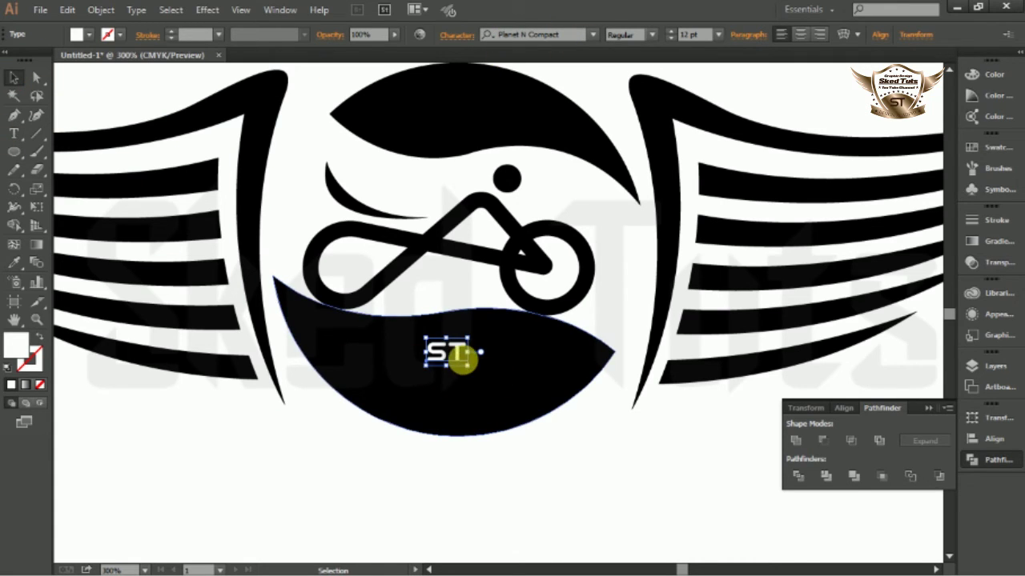
left_click_drag(457, 355, 533, 326)
scroll(457, 389, "up", 1)
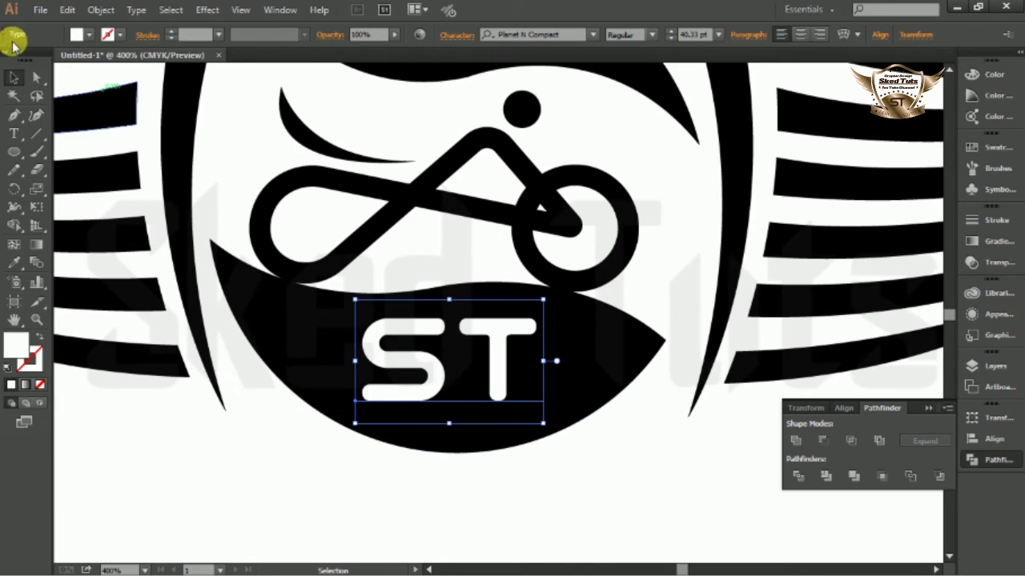
Step: Expand the ST text into vector shapes with Object > Expand
left_click(112, 10)
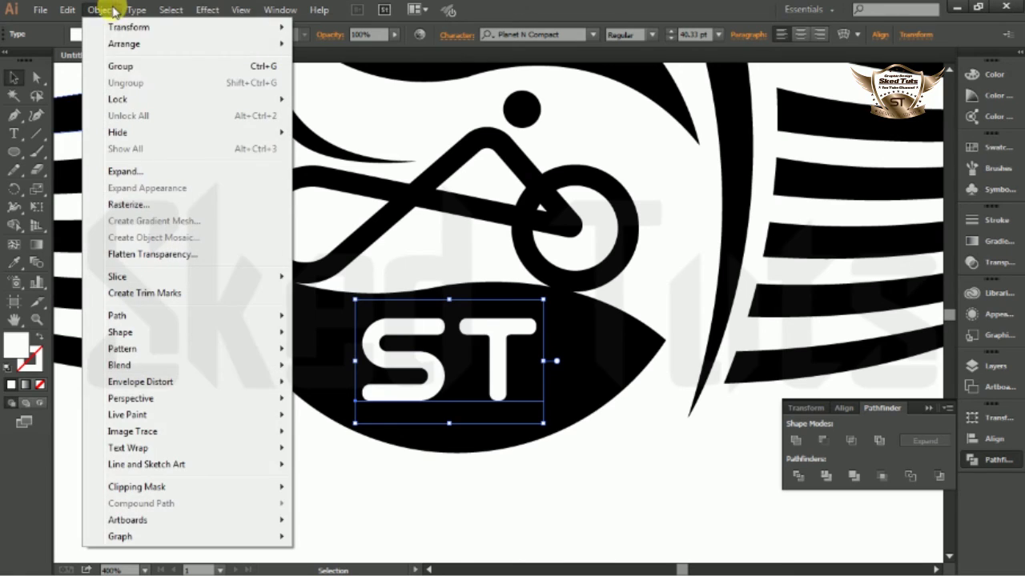
left_click(127, 170)
left_click(478, 347)
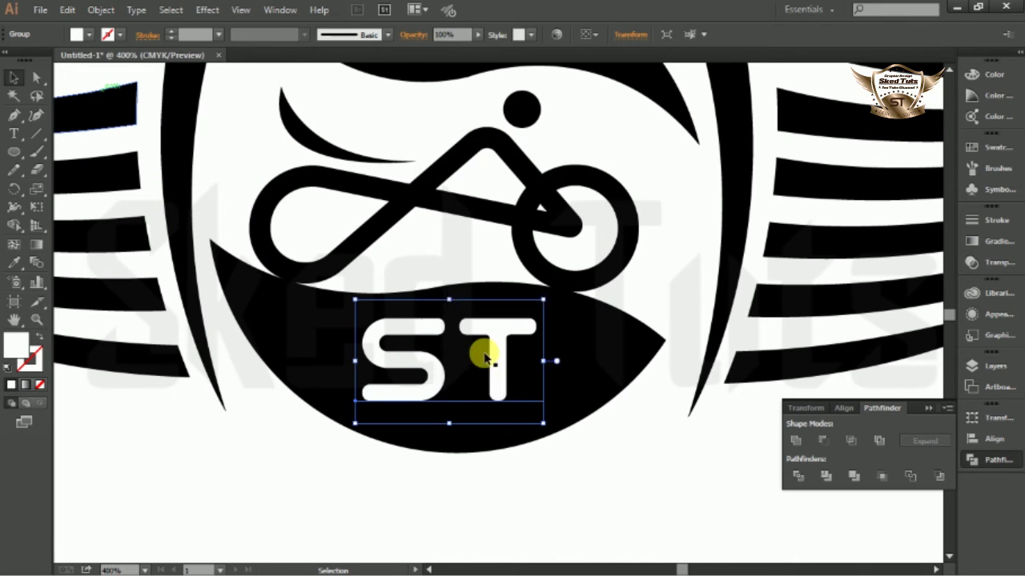